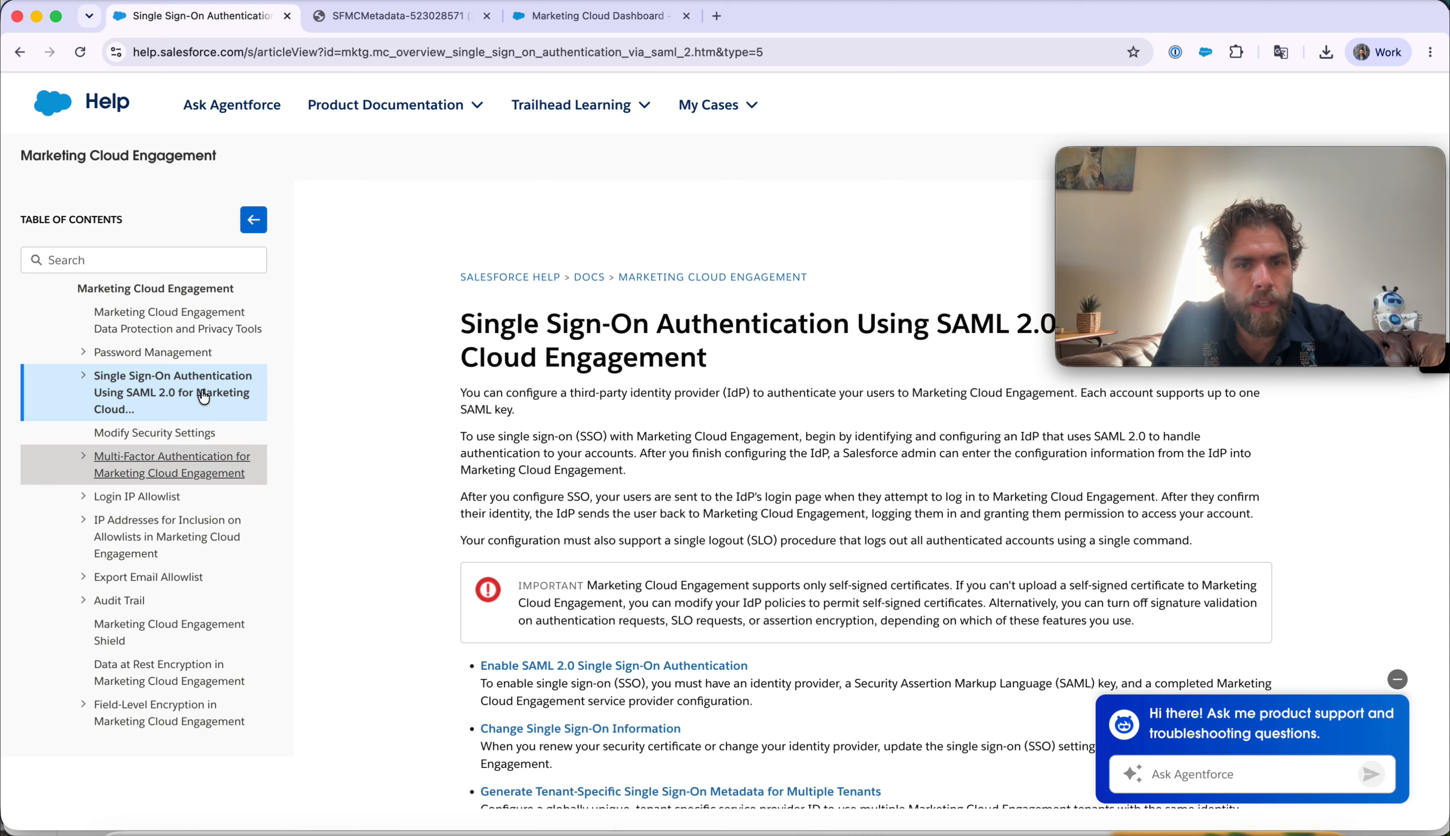
Under the SAML 2.0 single sign-on topics, open the Tenant-Specific Endpoint Isolation login security article.
scroll(183, 403, up, 3)
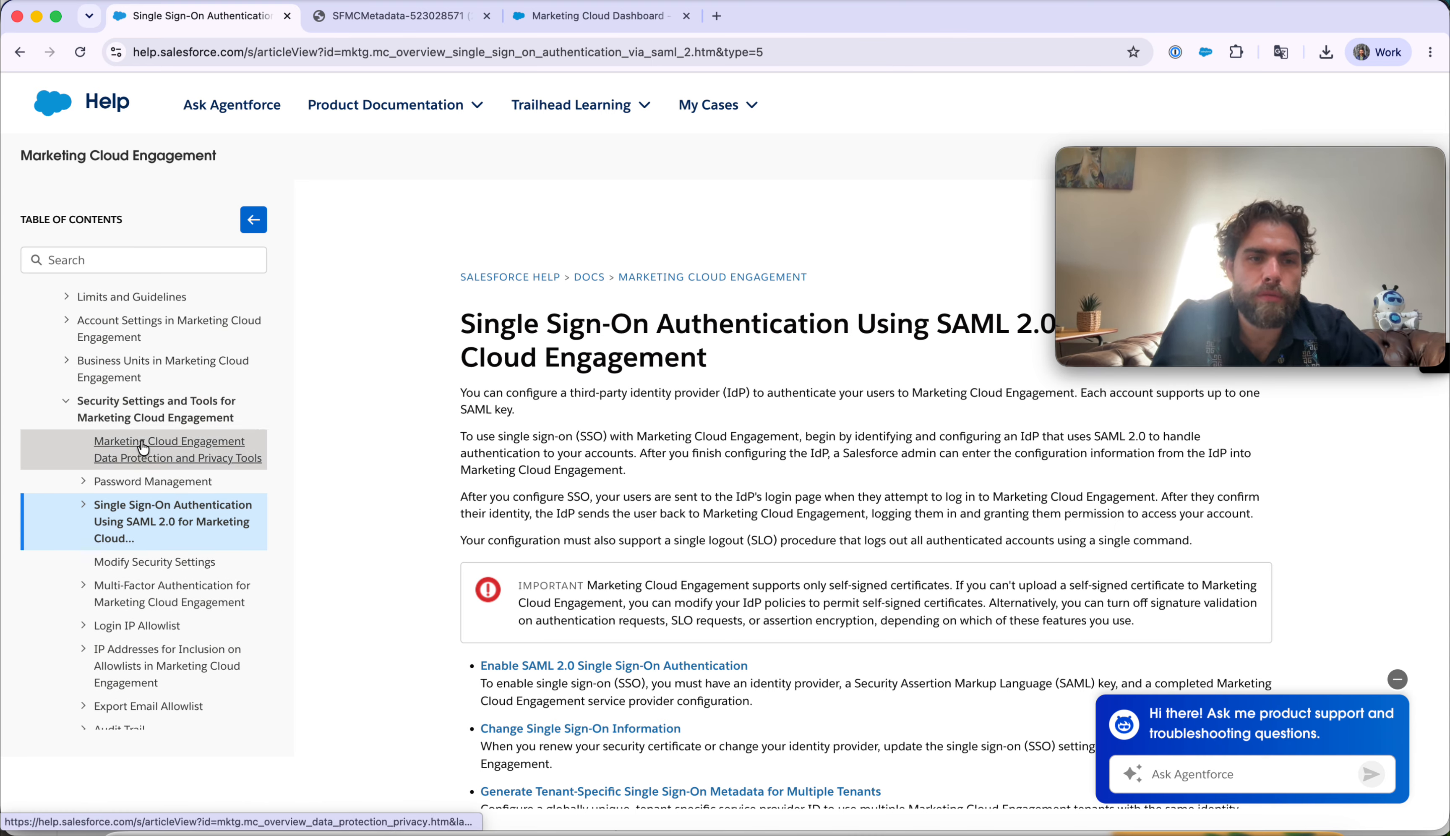
click(145, 526)
click(146, 574)
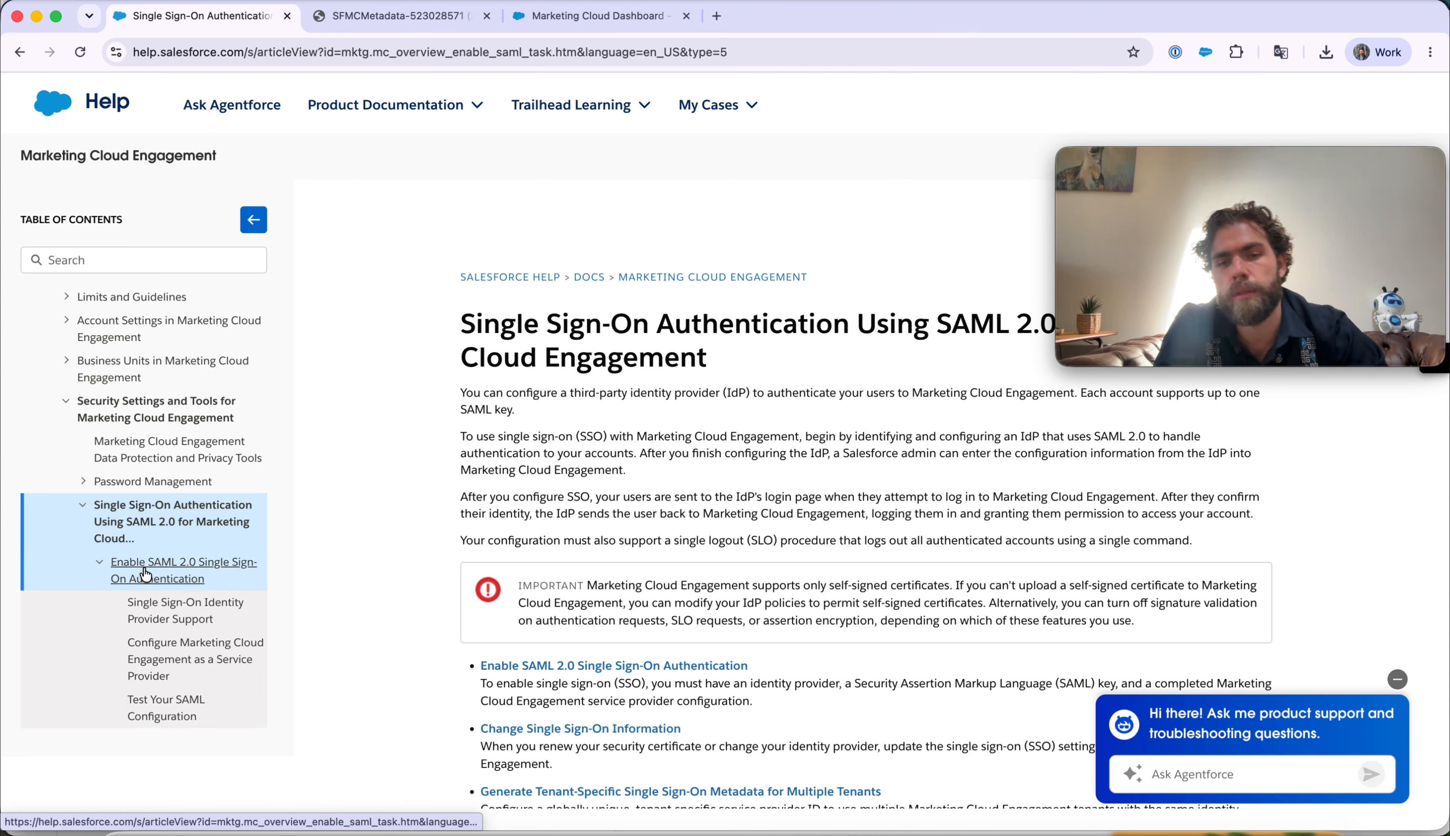
scroll(158, 604, down, 4)
click(161, 604)
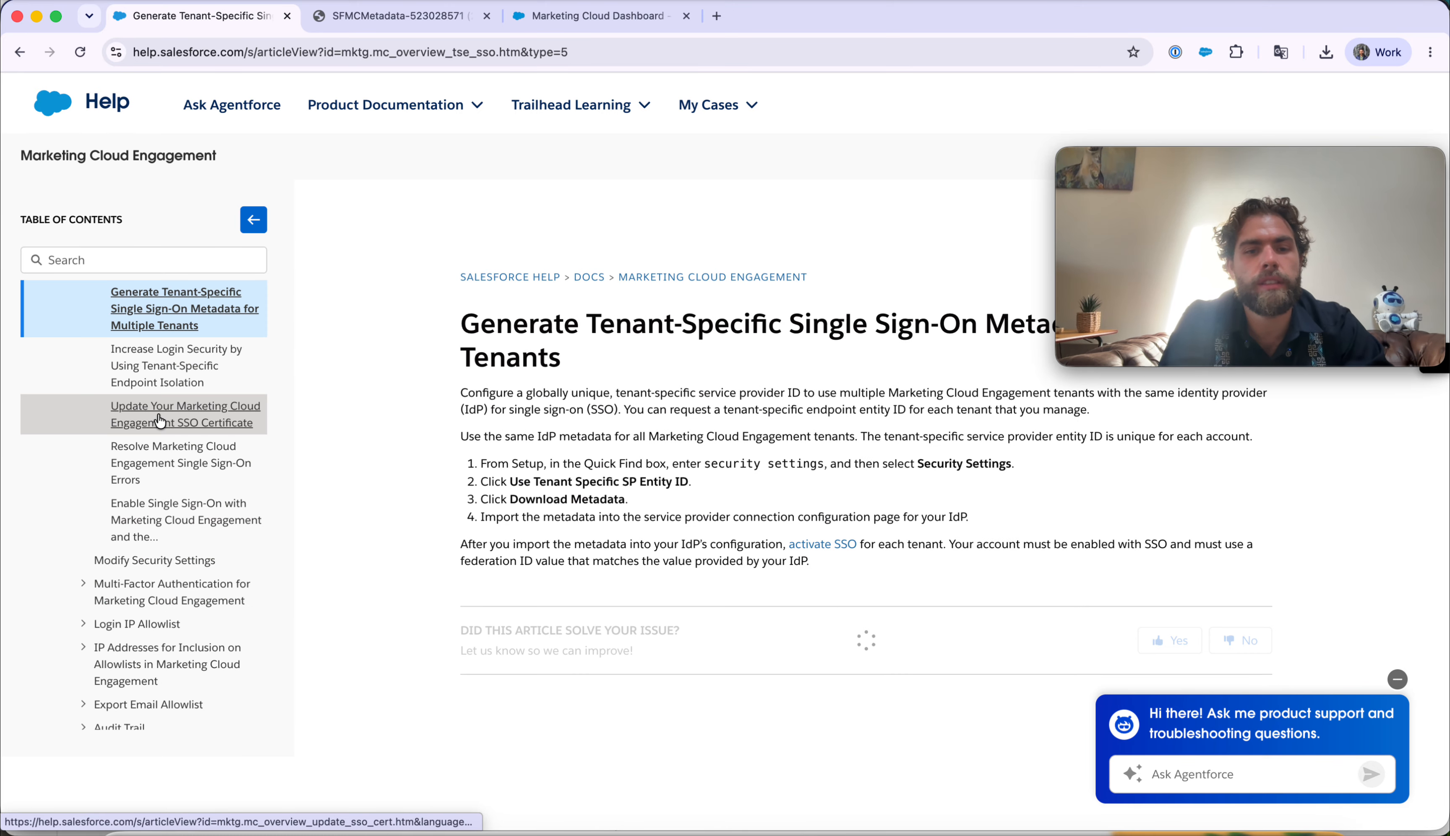
click(150, 381)
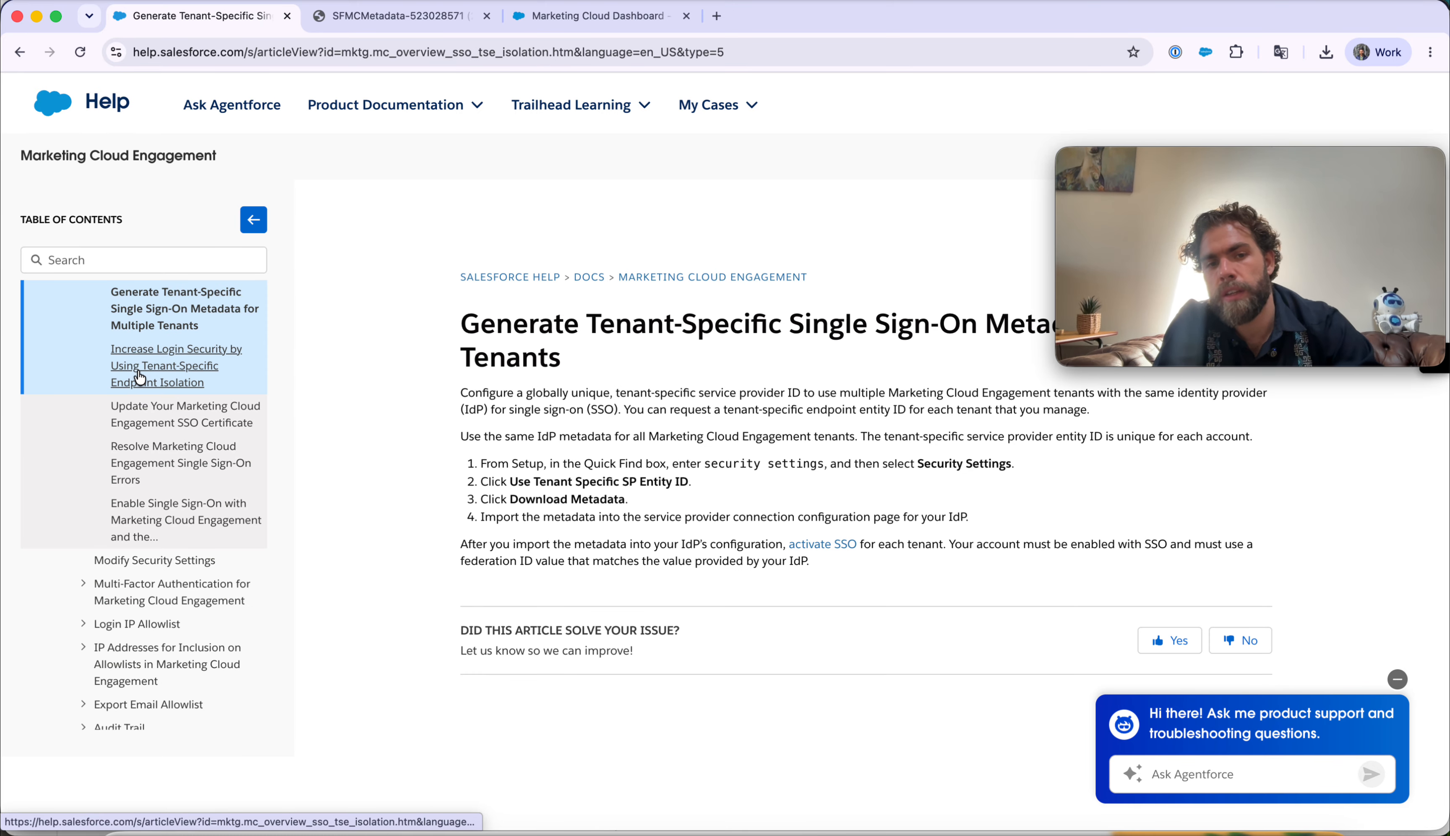
scroll(354, 563, down, 2)
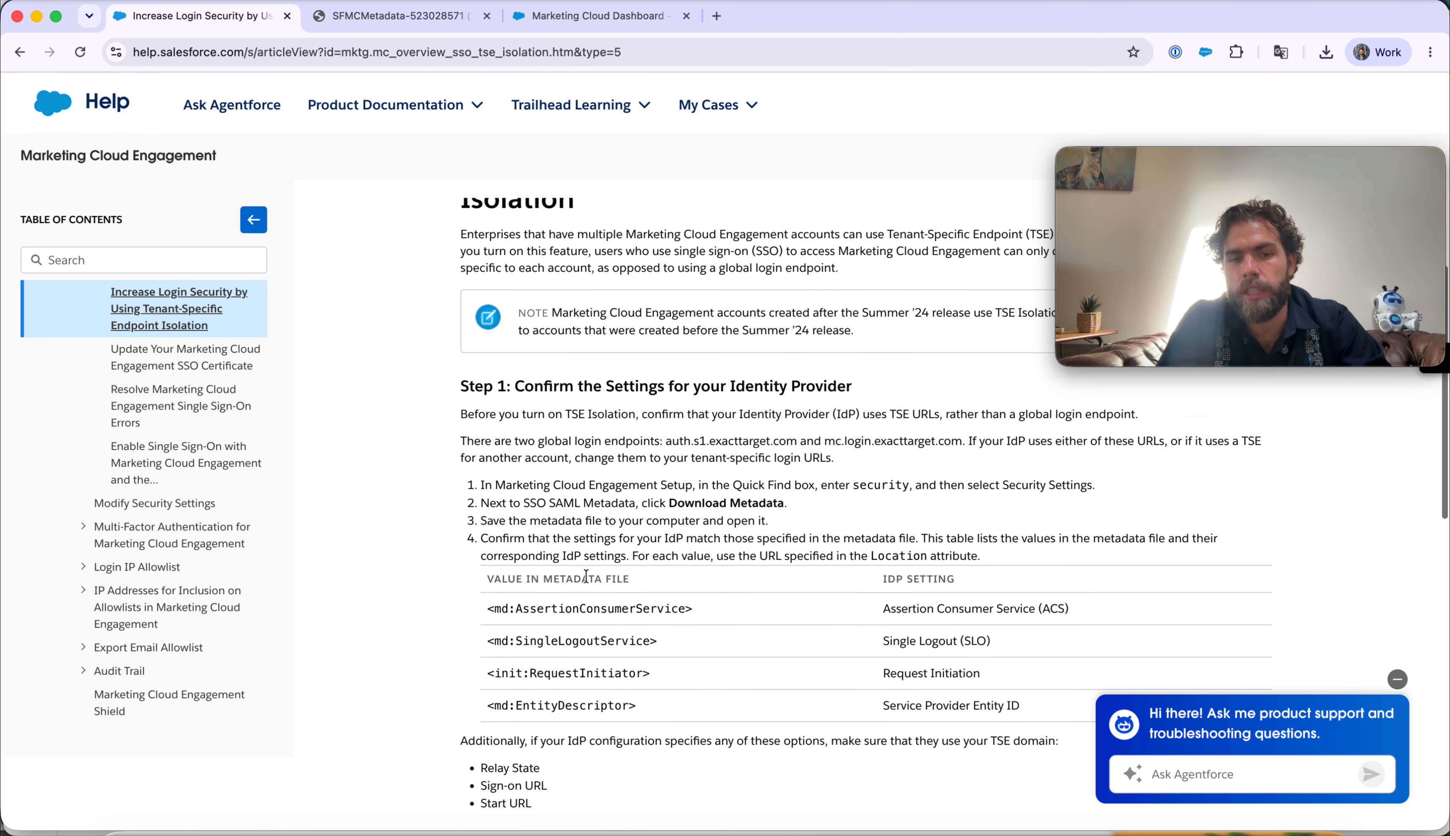
scroll(354, 563, up, 2)
scroll(173, 478, up, 5)
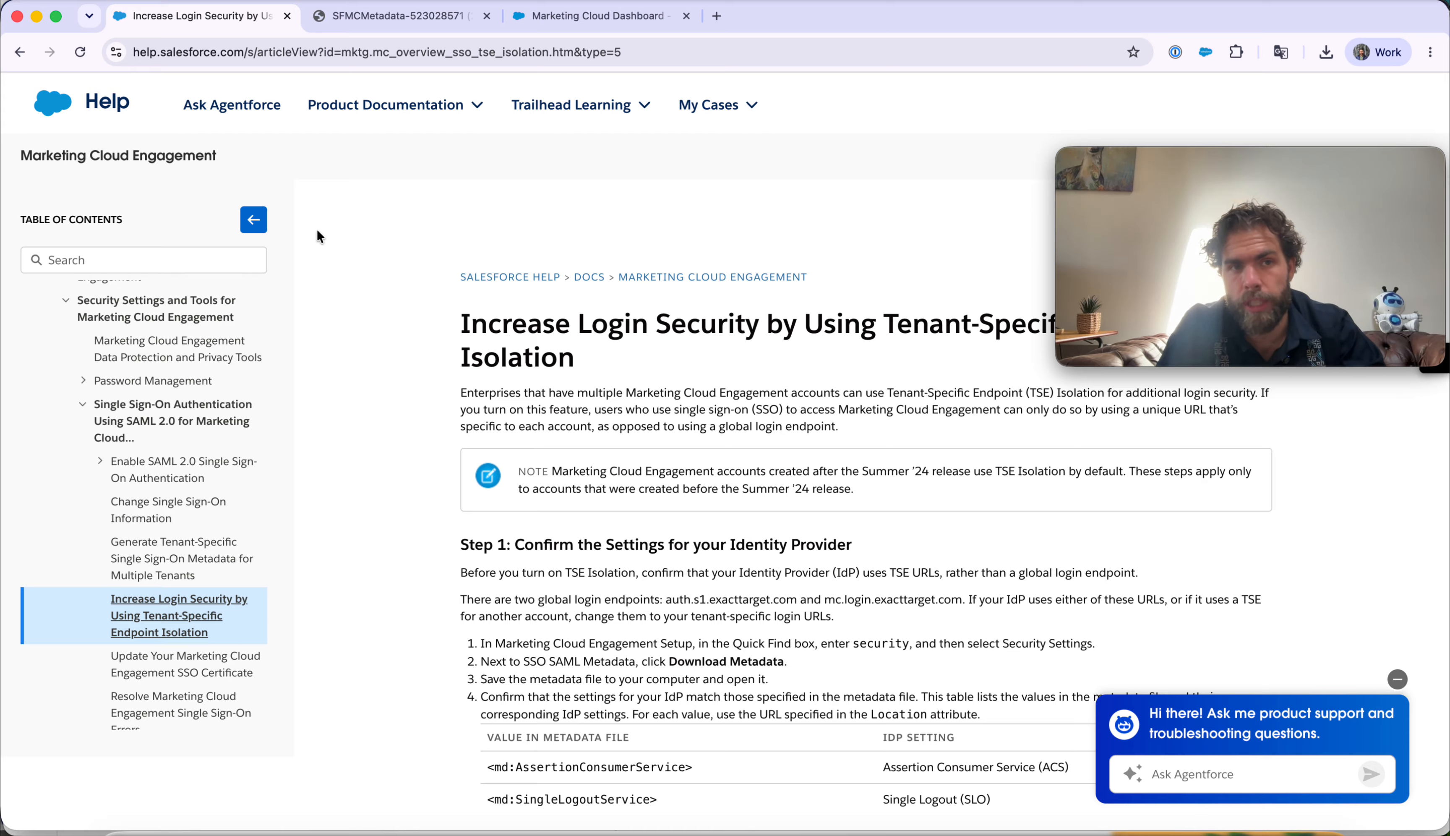
Switch to Marketing Cloud and go to Setup from the account menu.
click(649, 27)
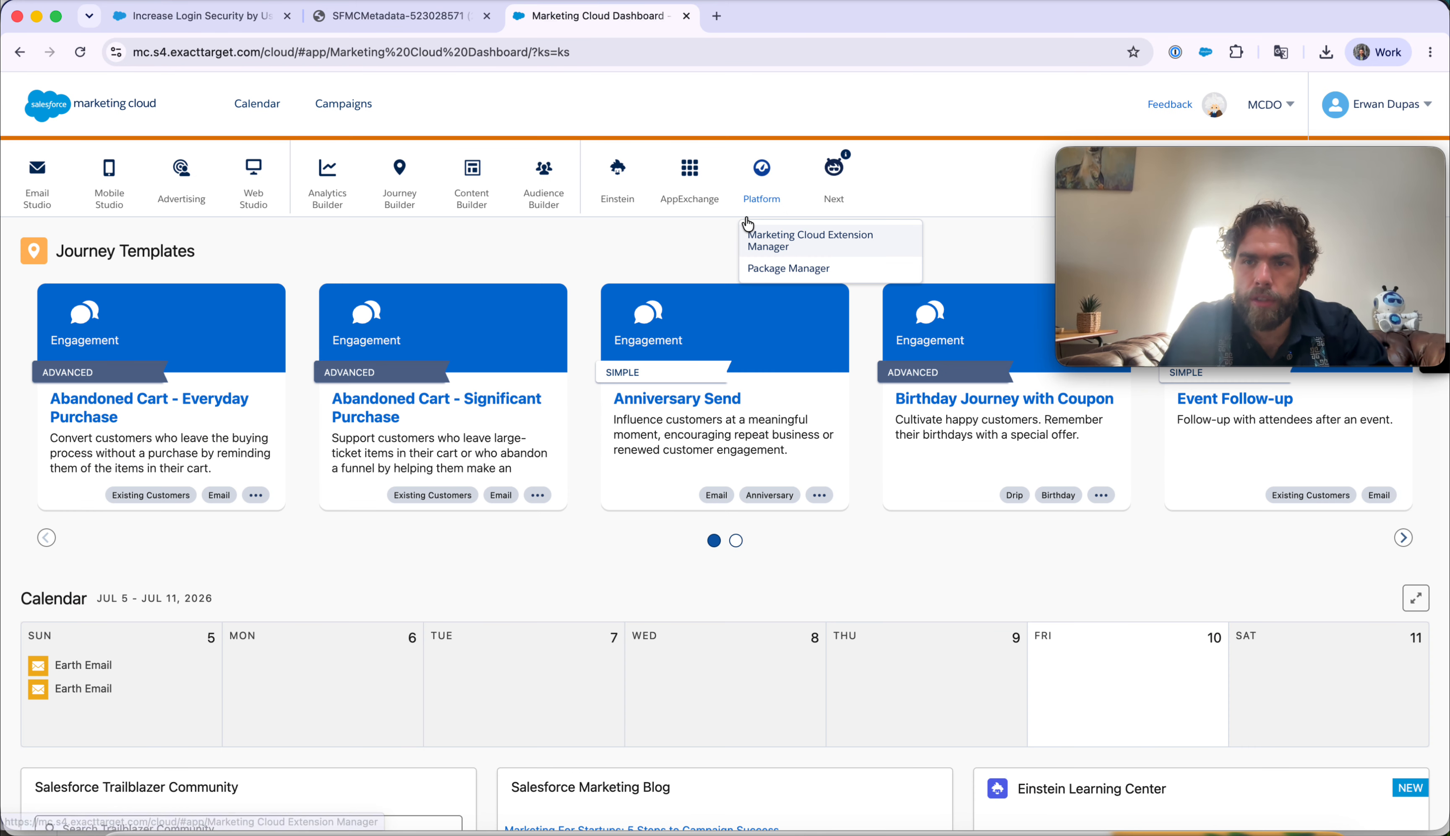
mouse_move(1366, 119)
drag(1349, 156, 1347, 242)
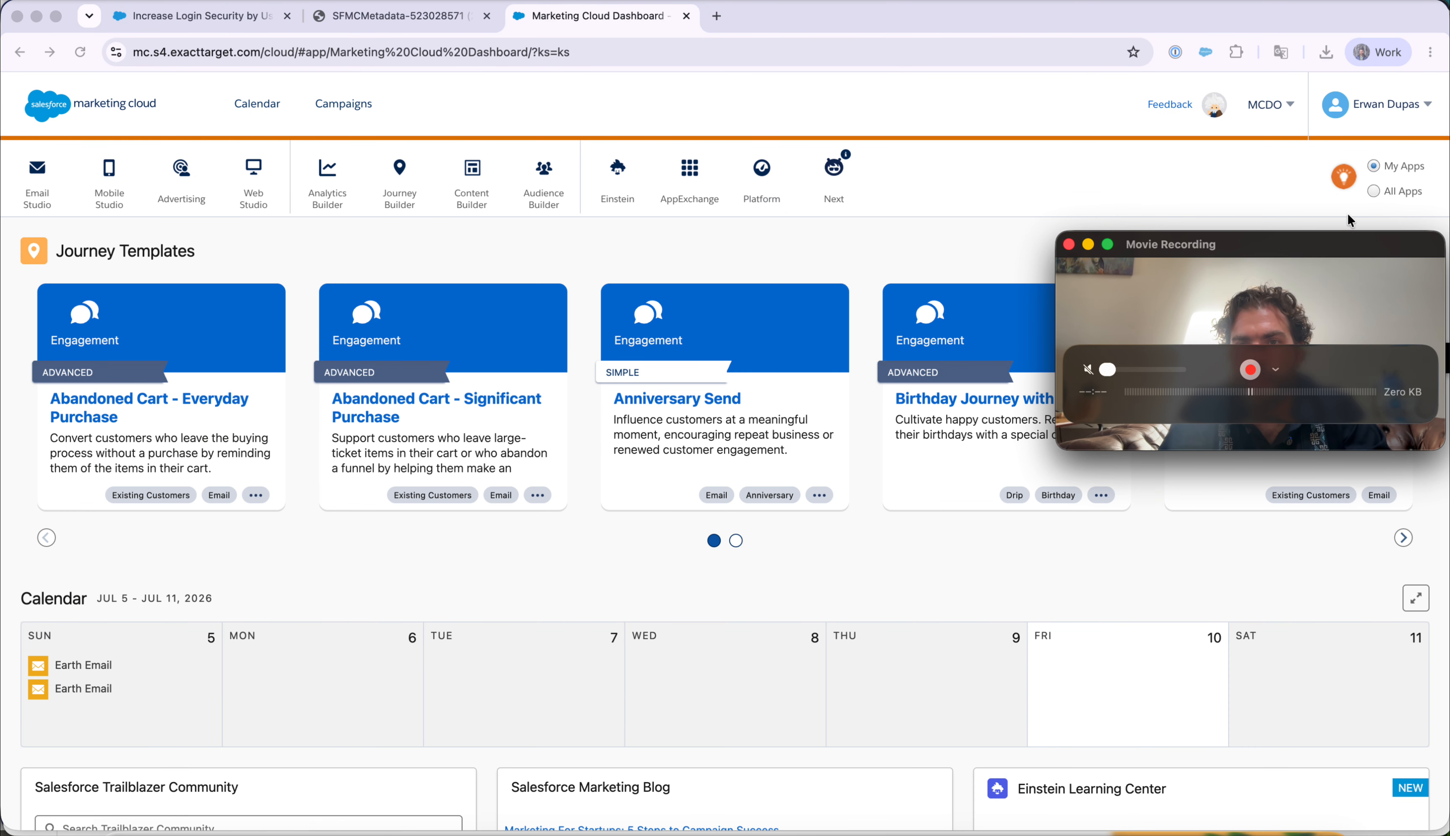
click(1349, 131)
click(1339, 166)
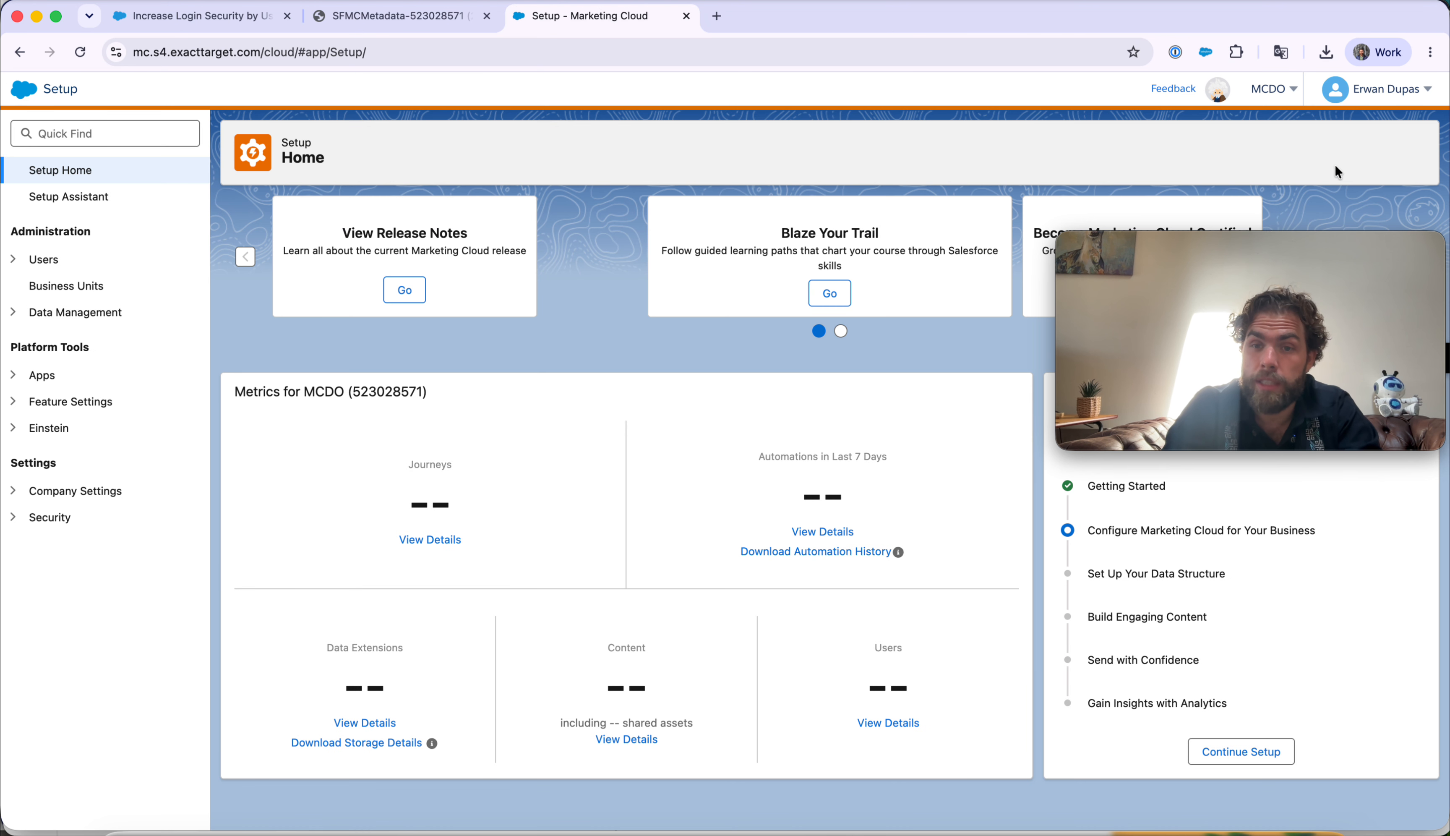
Download the SSO SAML metadata file from Security > Security Settings.
click(36, 517)
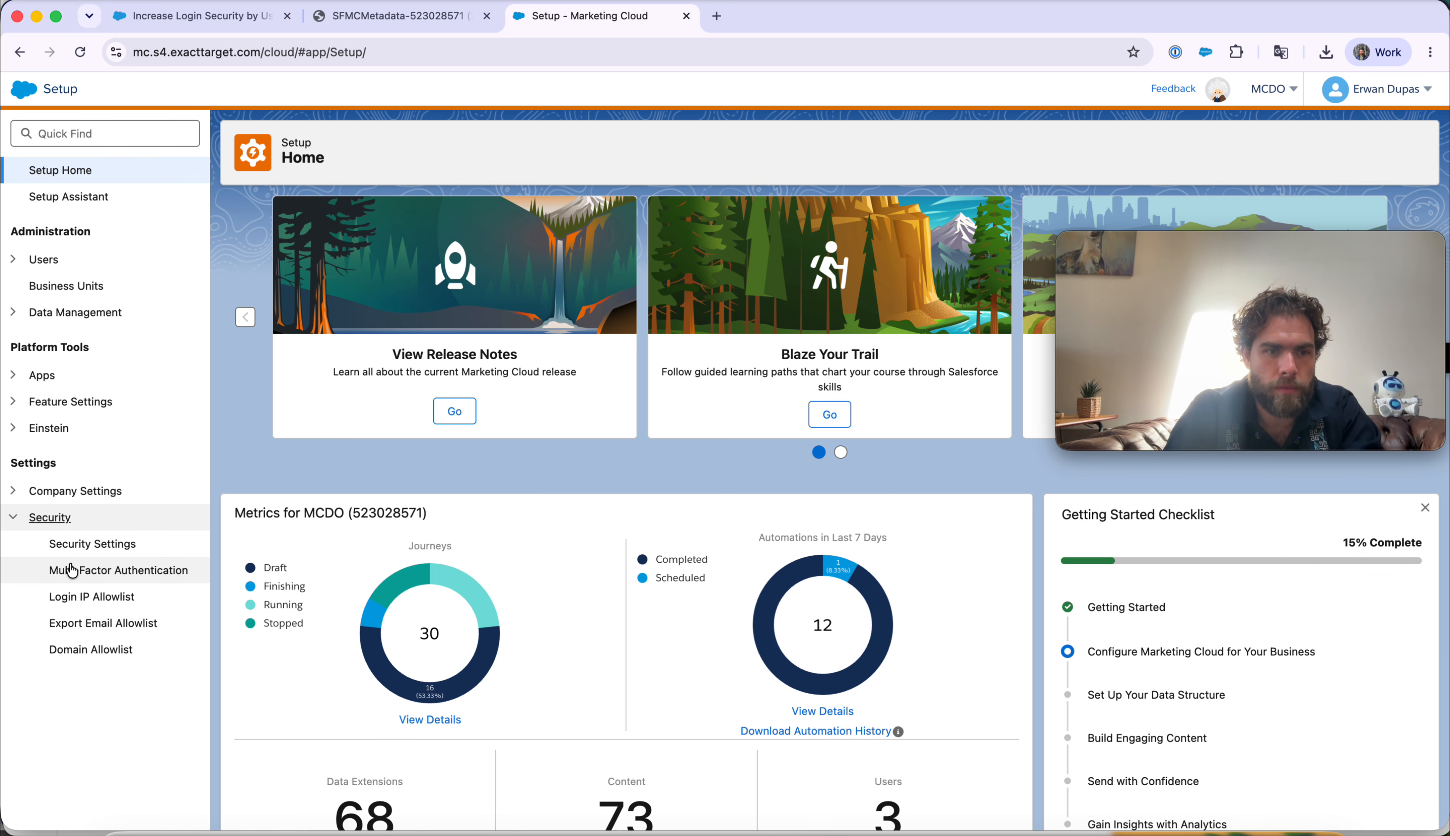
click(77, 545)
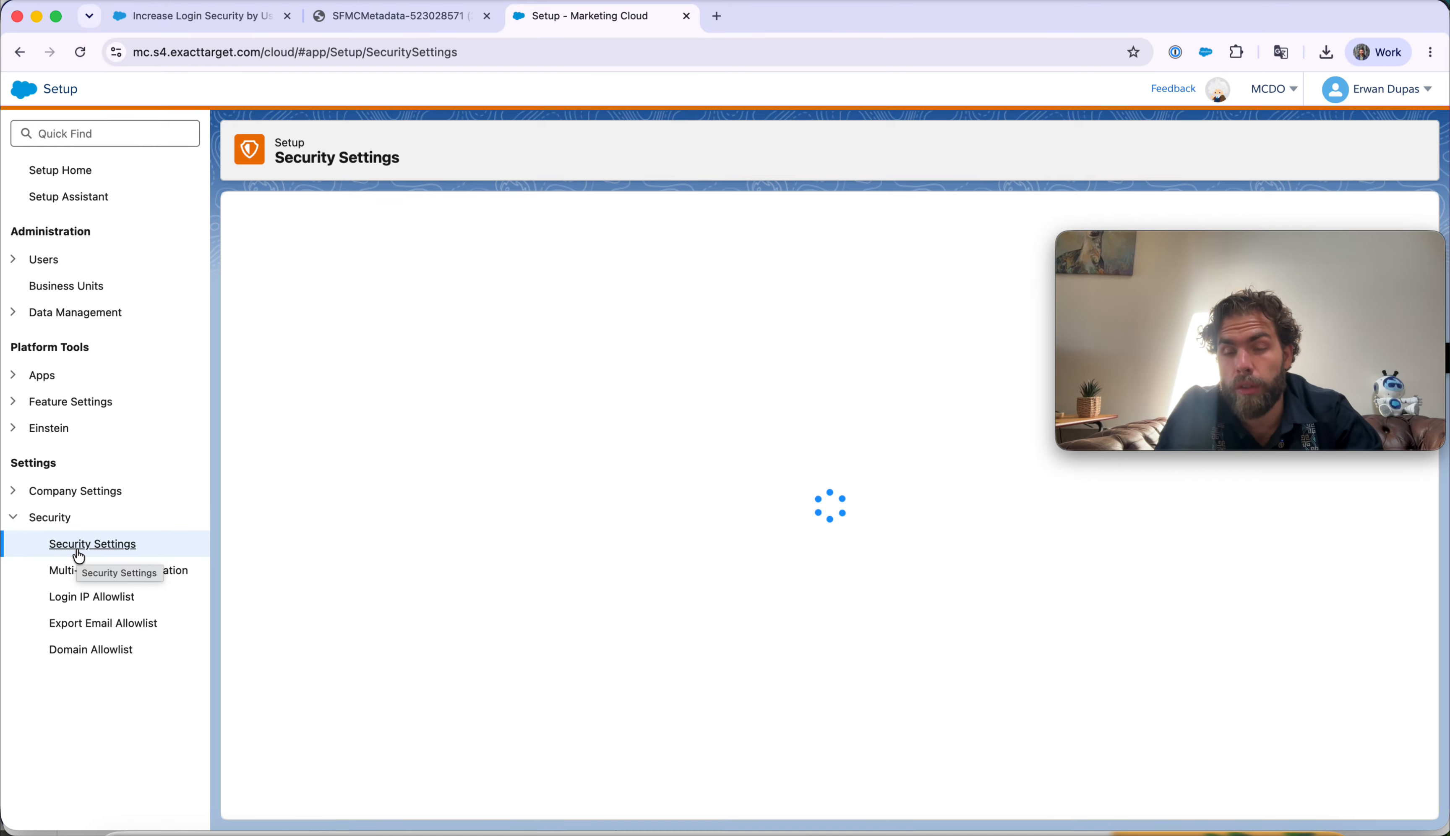
scroll(600, 599, down, 10)
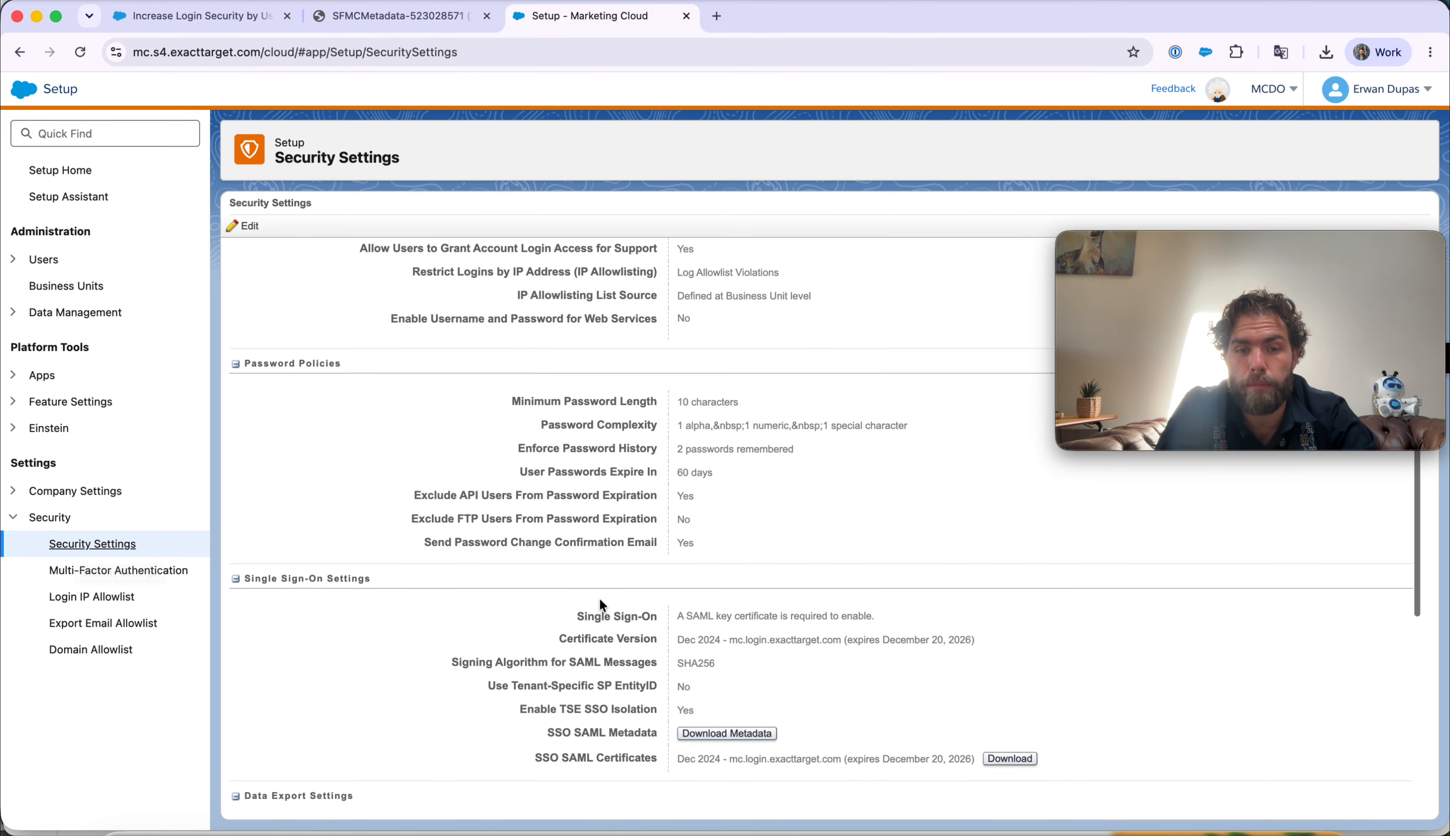
scroll(601, 604, up, 1)
drag(556, 518, 622, 524)
click(699, 518)
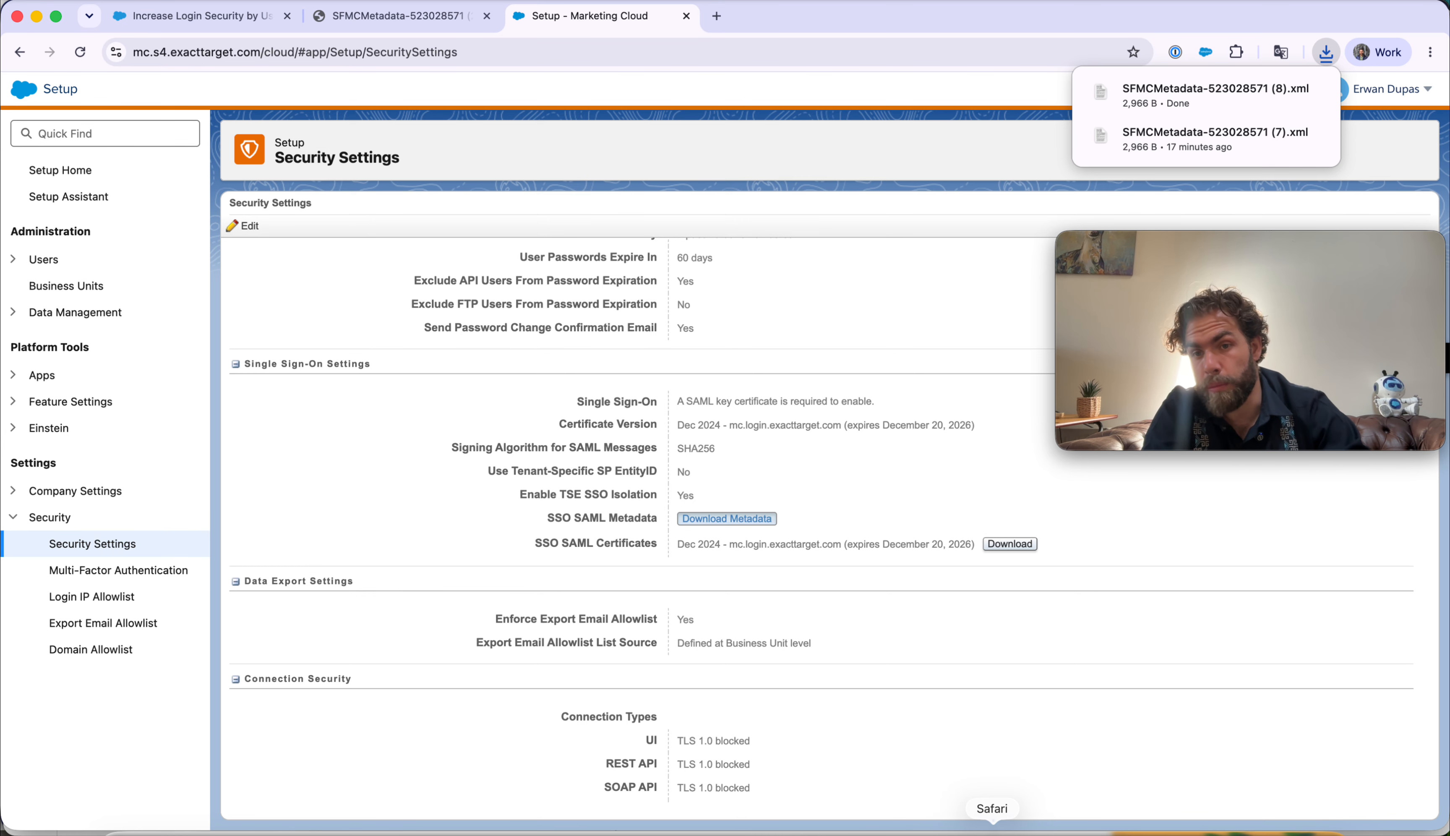
Show the downloaded SFMCMetadata XML in Safari and scroll across its long certificate line.
click(992, 829)
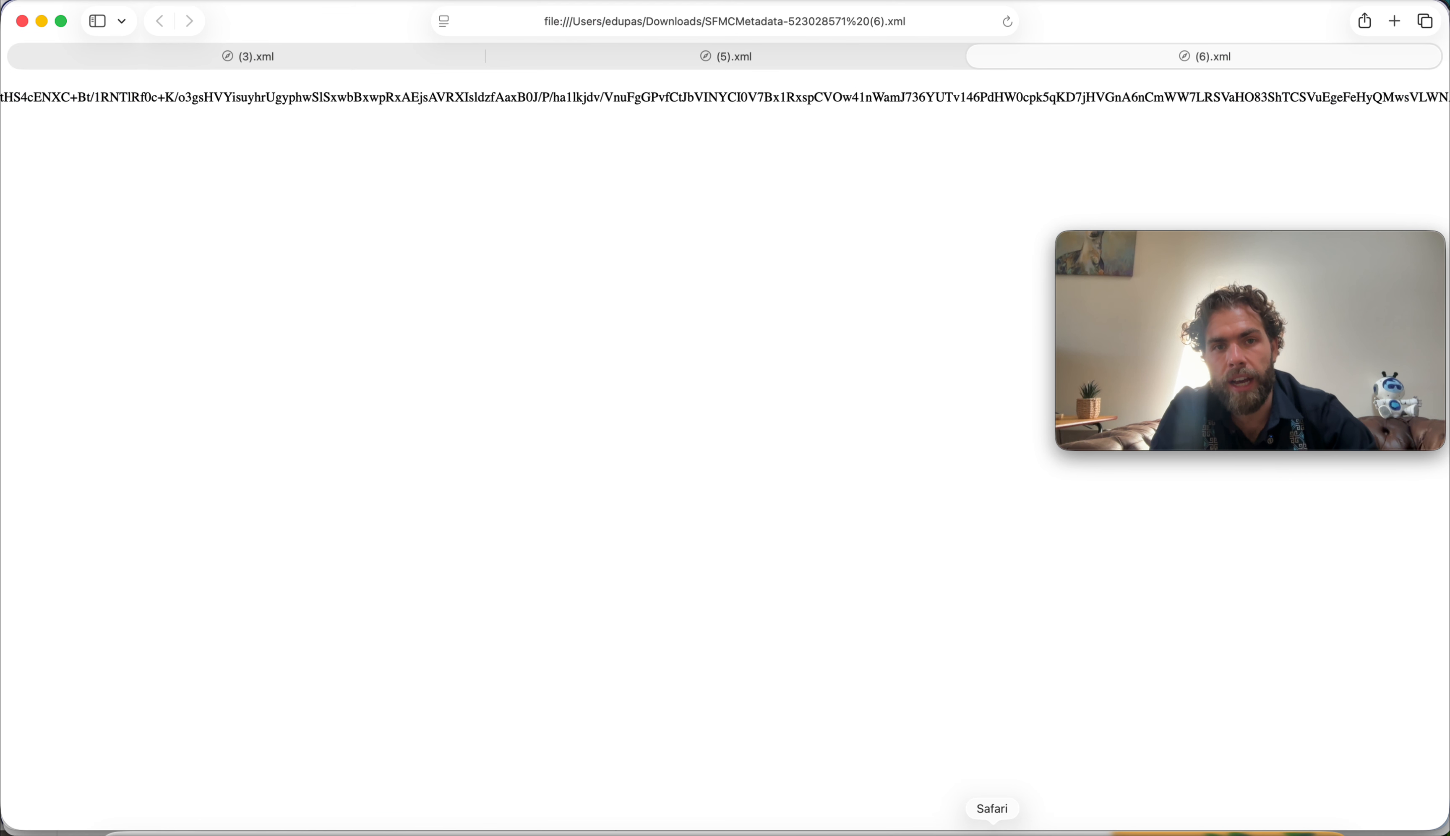
scroll(423, 422, left, 10)
scroll(423, 421, left, 15)
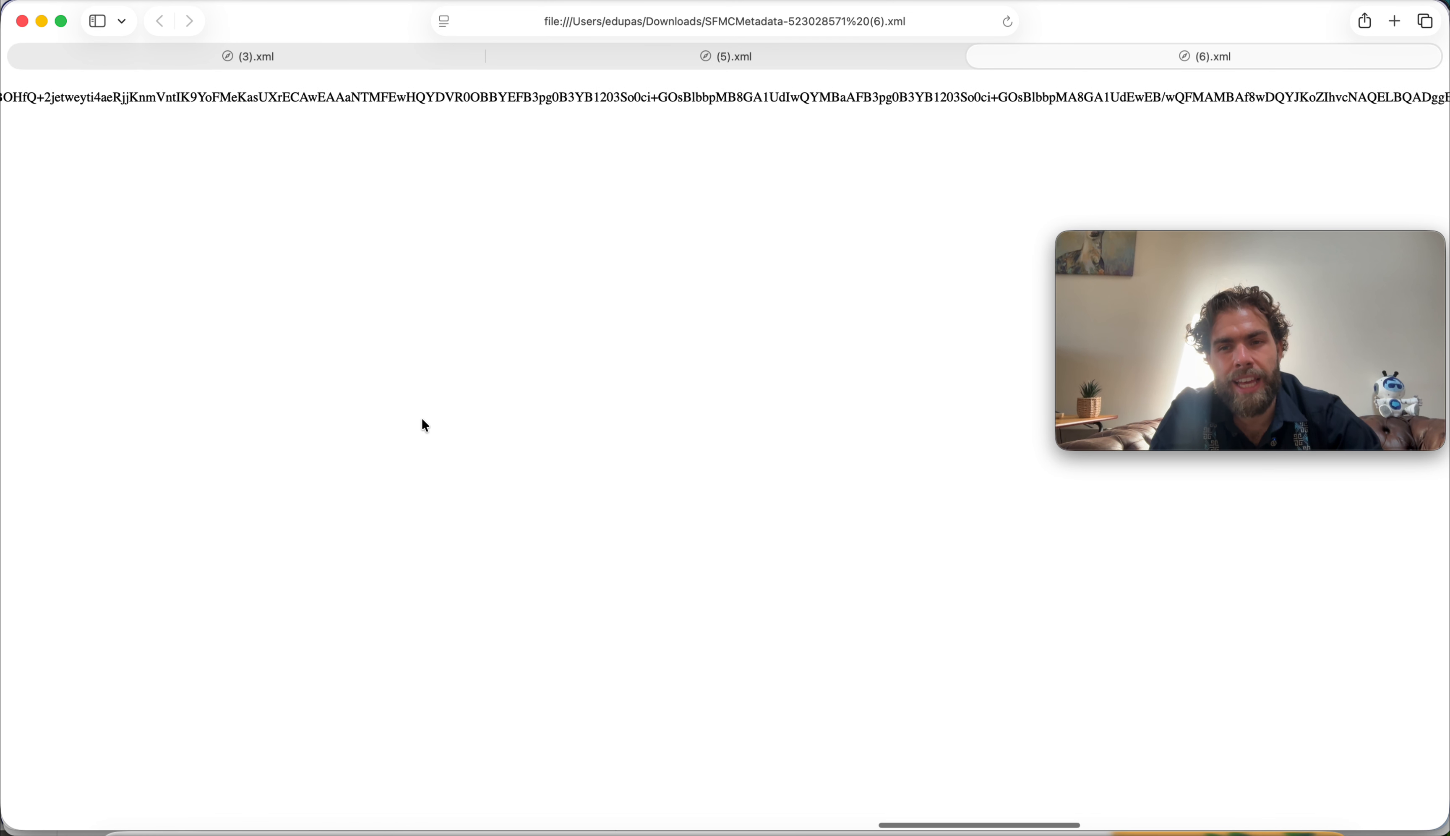
scroll(423, 422, left, 10)
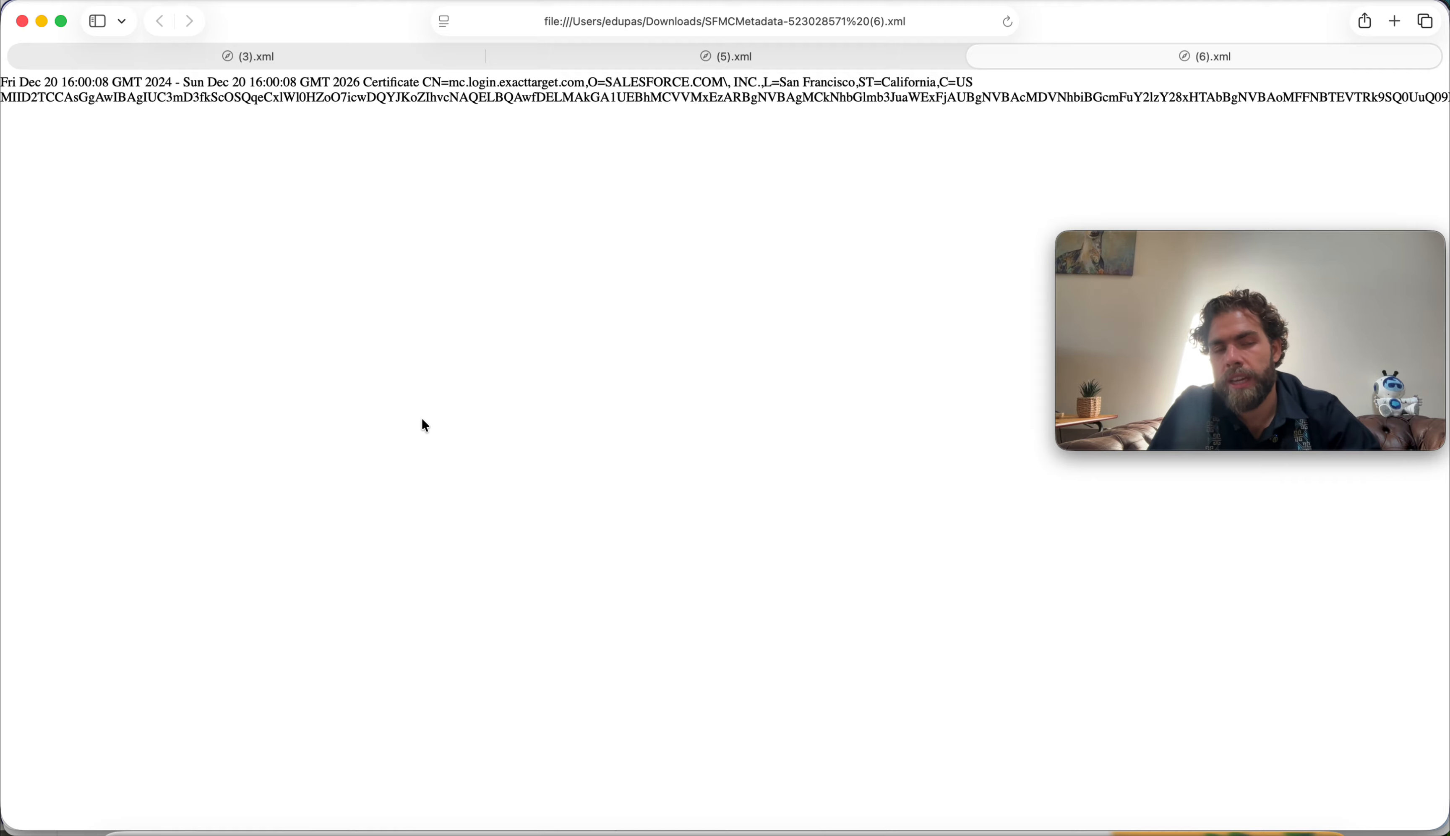
scroll(422, 420, right, 10)
scroll(421, 419, right, 20)
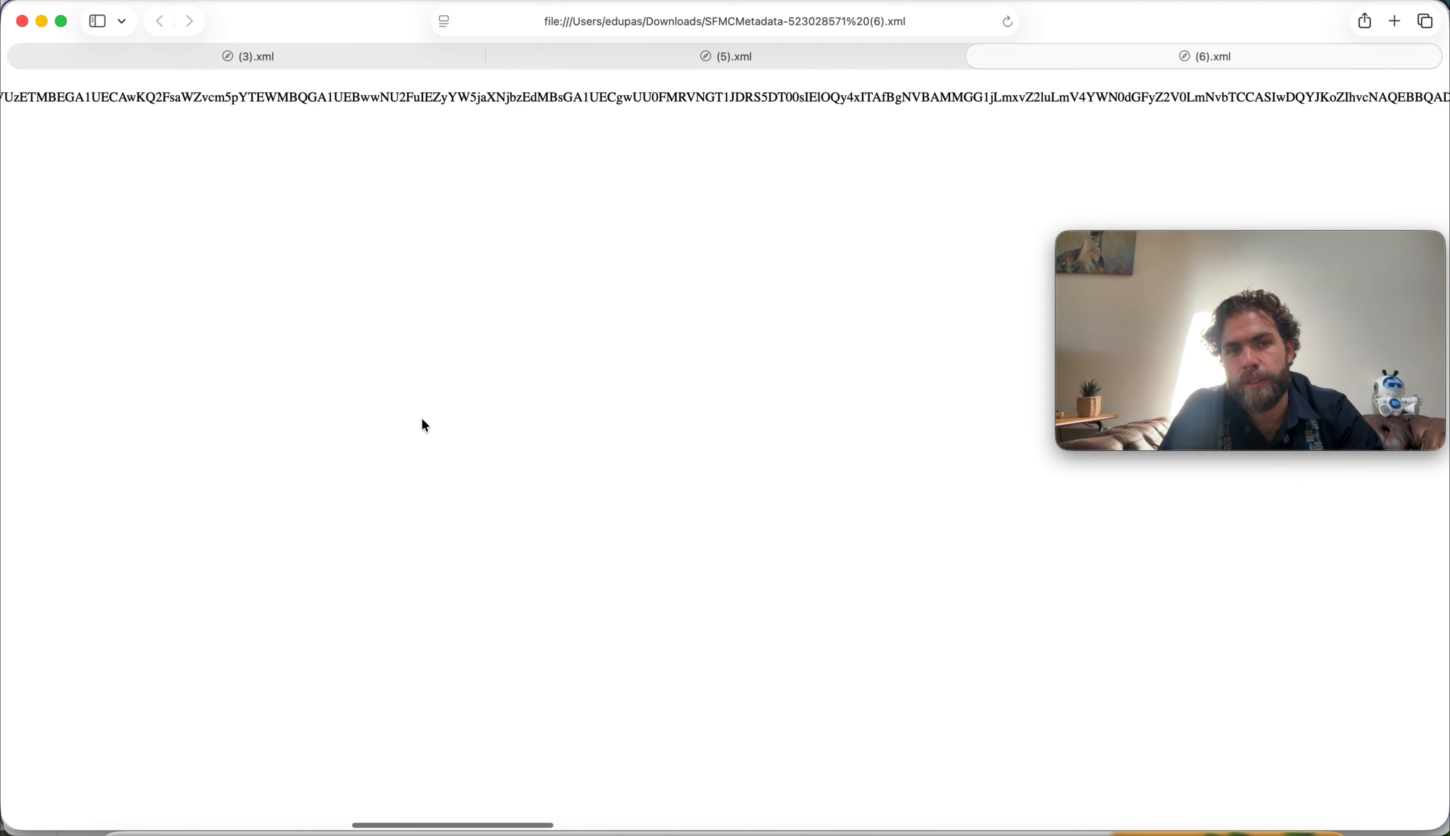
scroll(424, 426, right, 10)
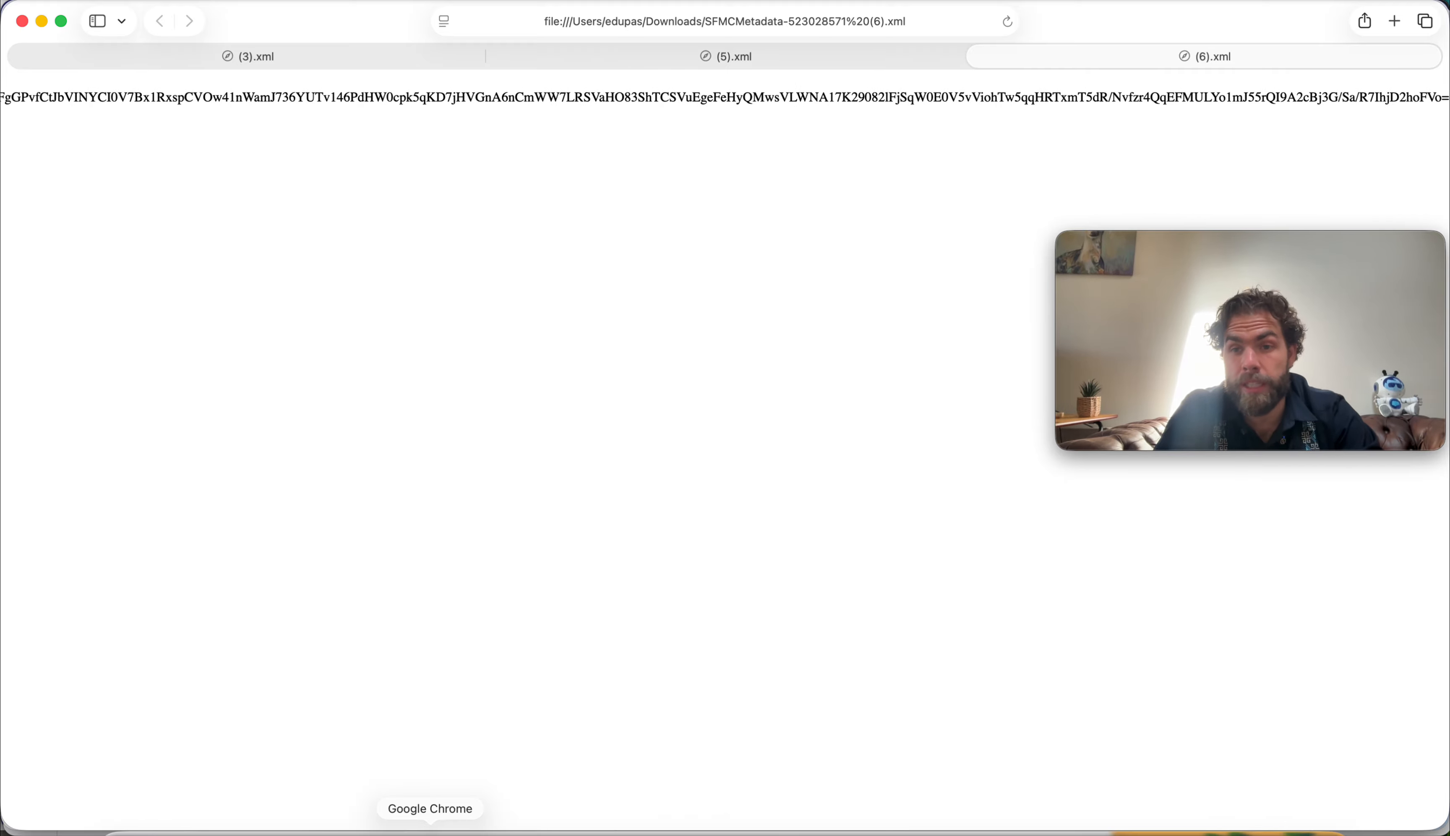
click(430, 831)
Review the SFMCMetadata XML tree in Chrome, then switch to the Okta Admin Console home.
click(380, 23)
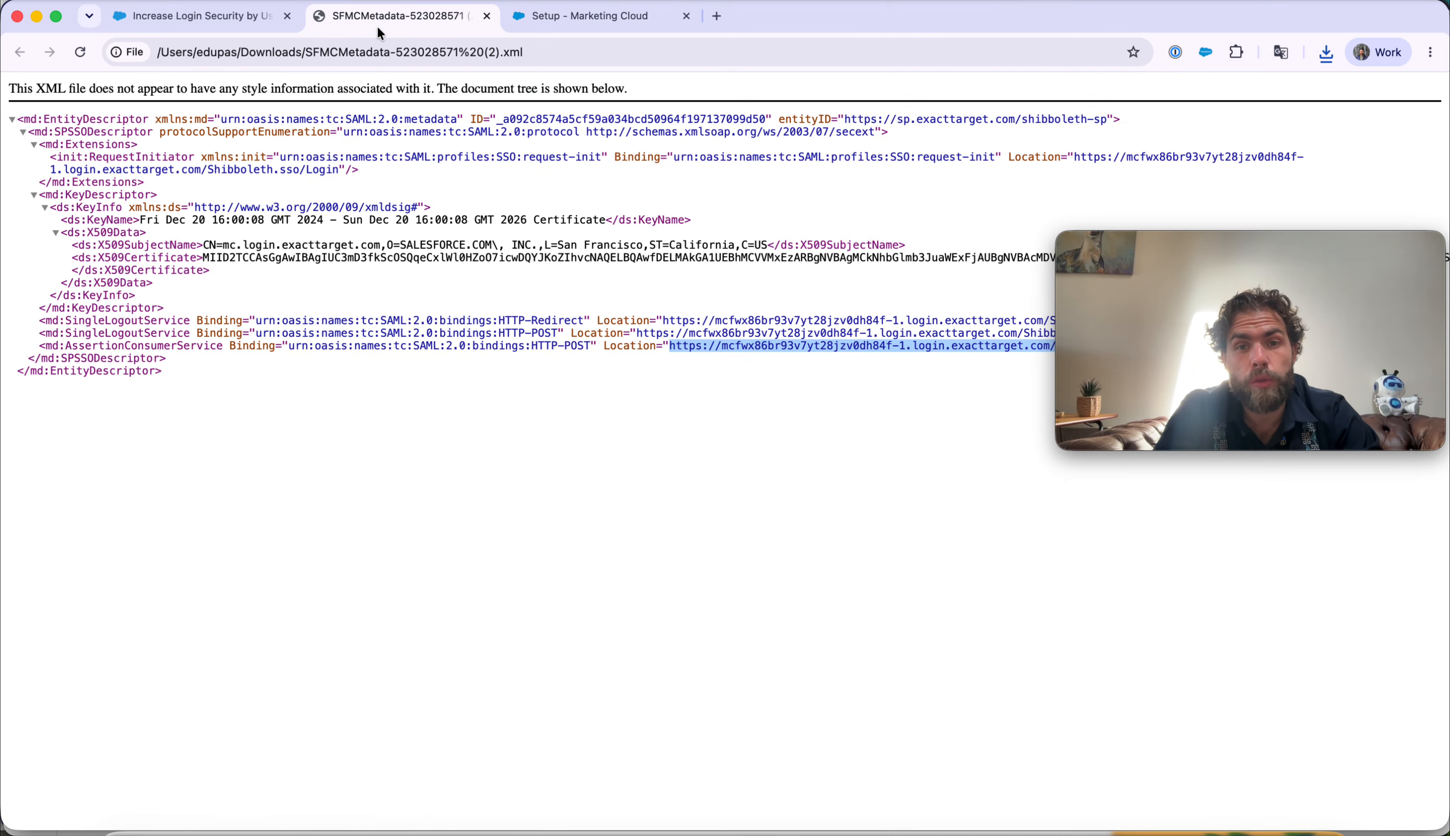
click(1269, 253)
drag(1269, 253, 1247, 465)
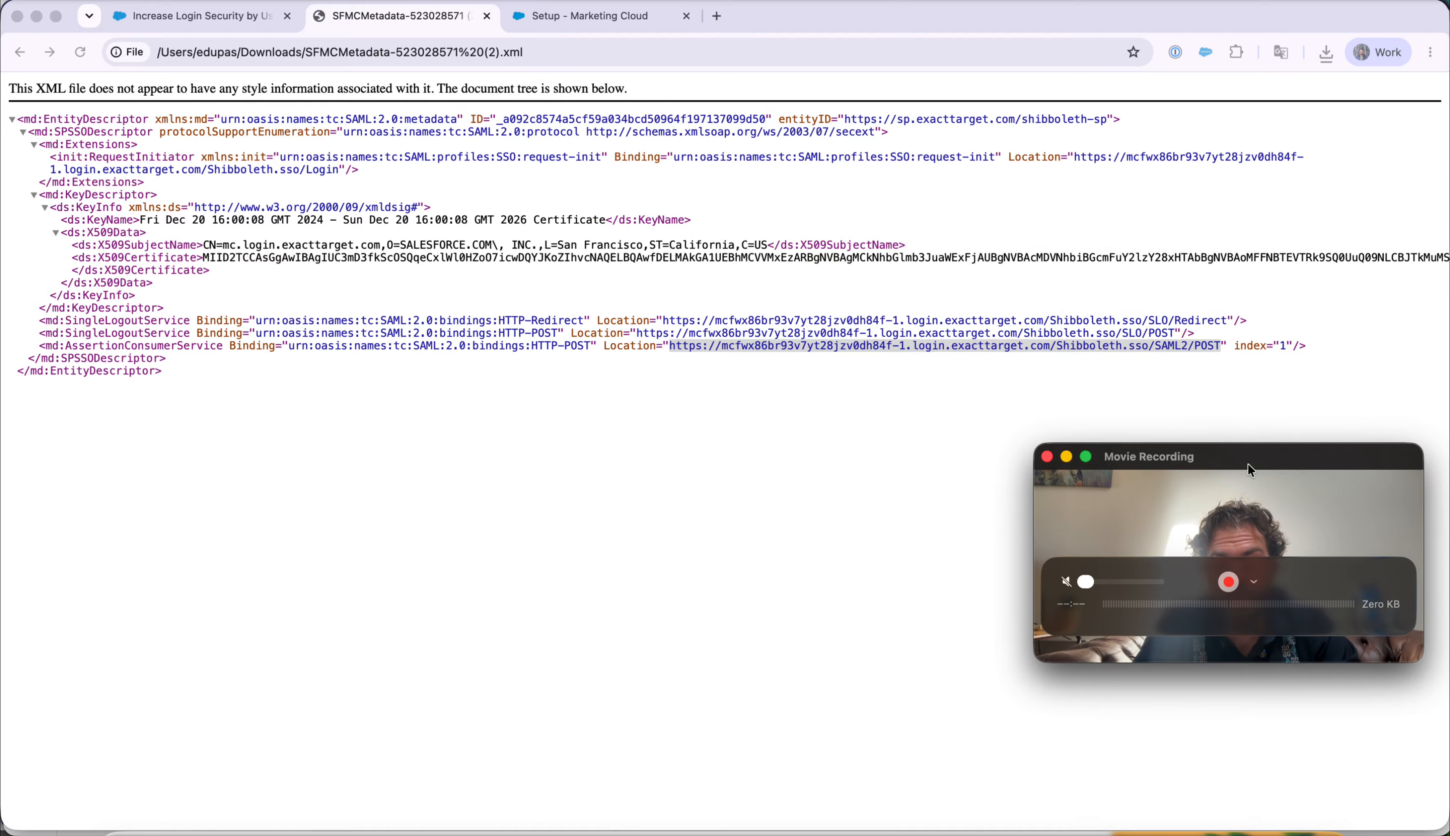
click(706, 339)
click(576, 334)
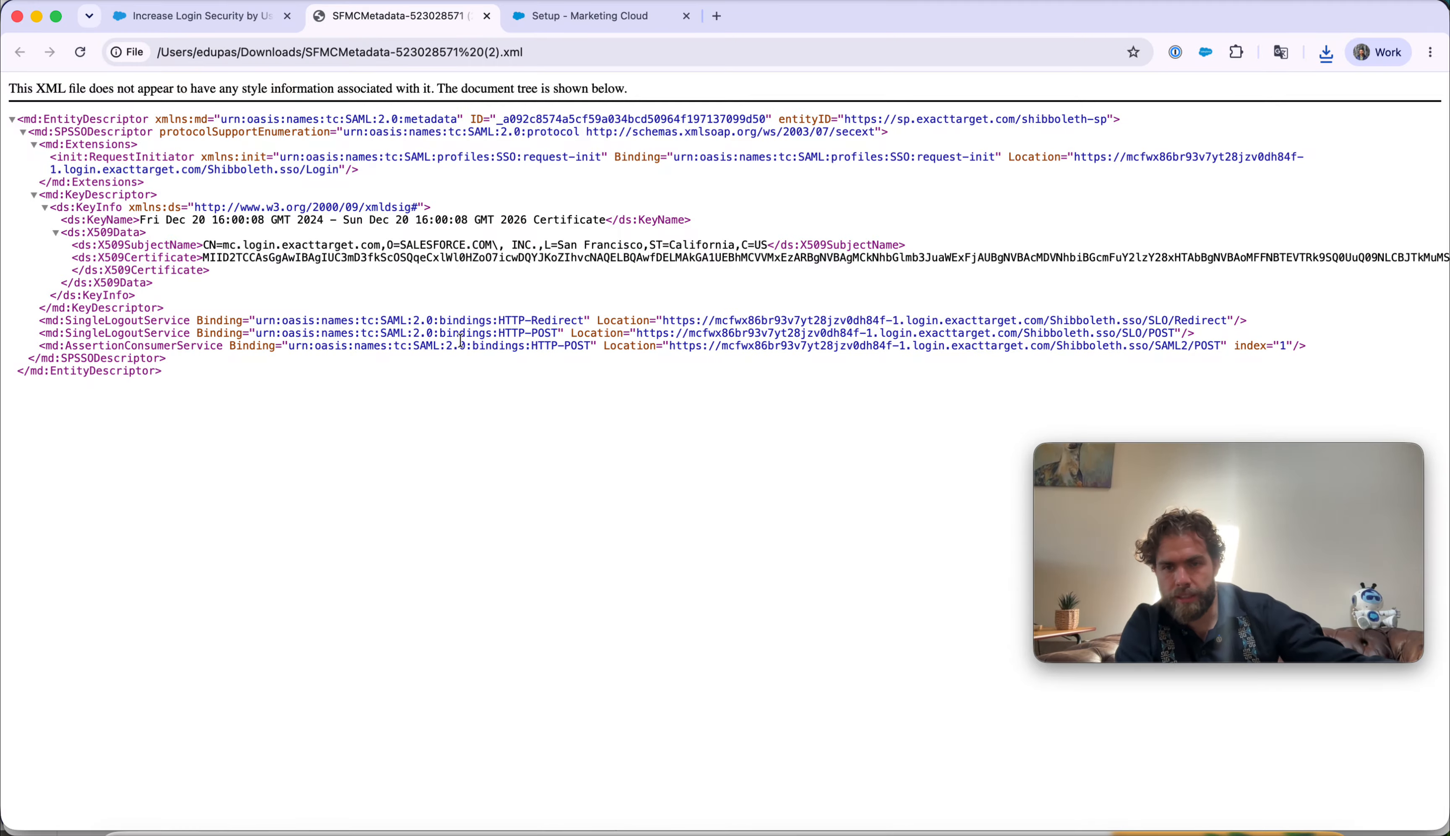
click(726, 829)
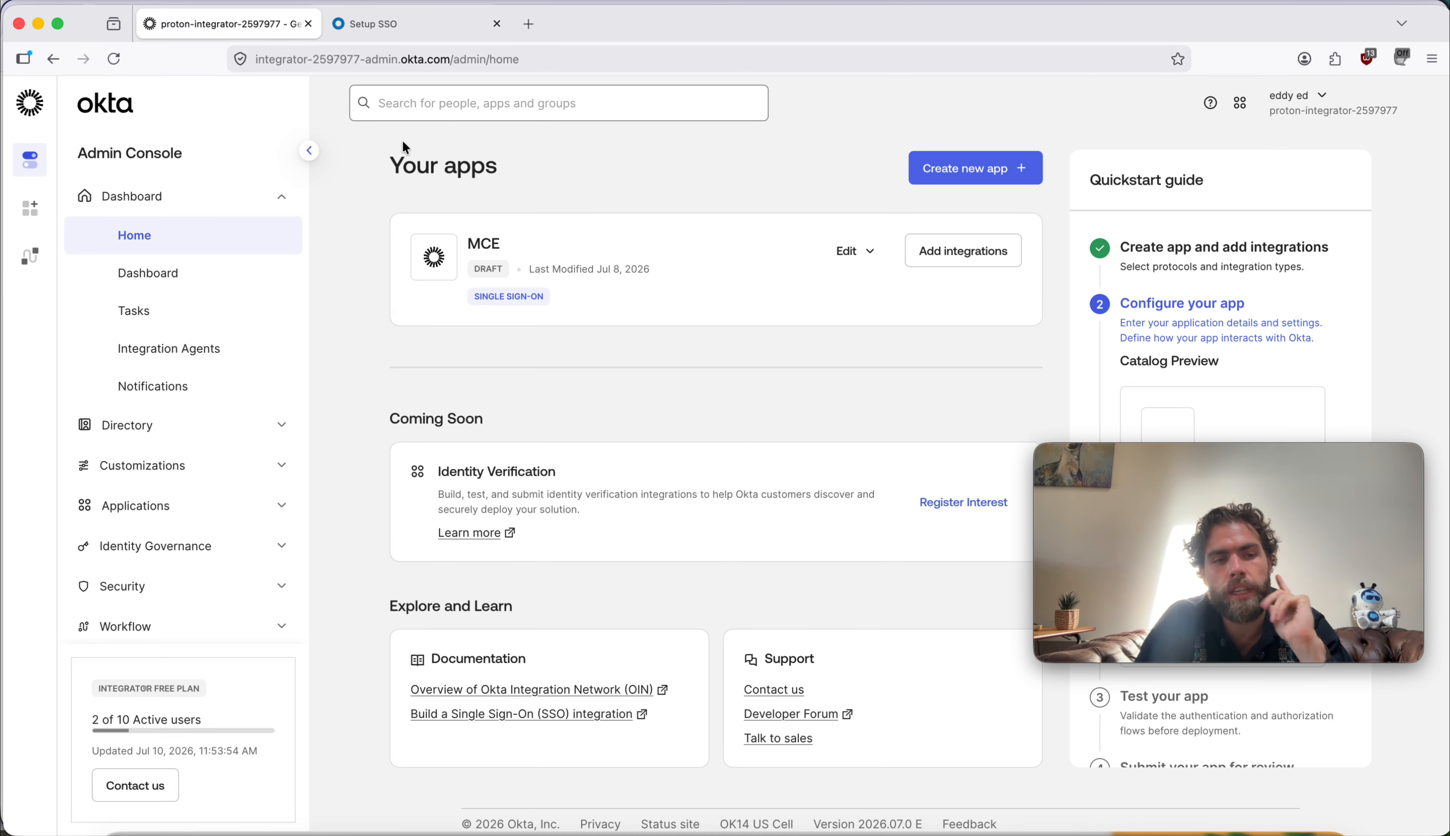
Find Salesforce Marketing Cloud in the Applications integration catalog and add the integration.
click(268, 518)
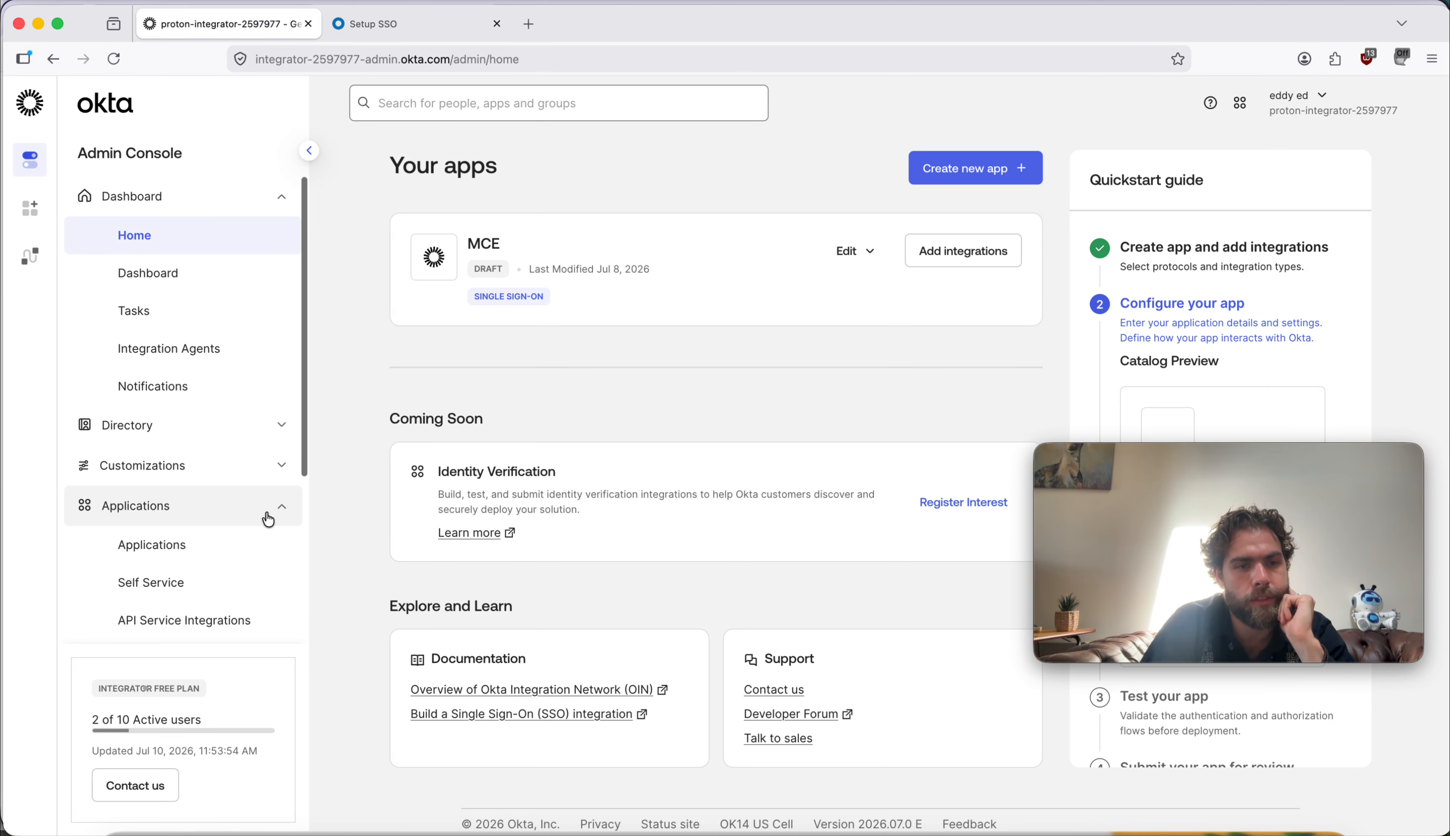
click(227, 544)
scroll(225, 541, down, 2)
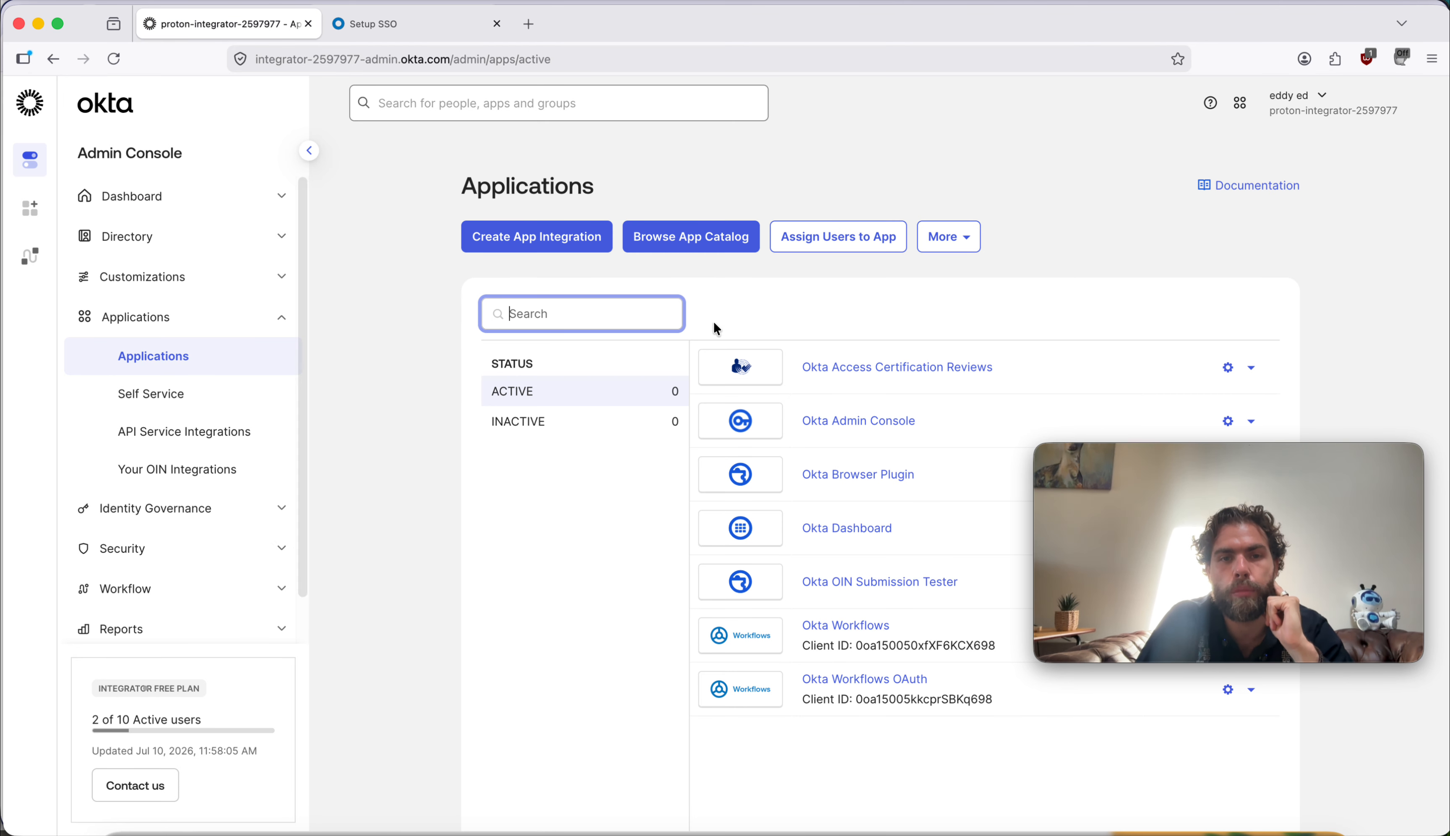
click(692, 230)
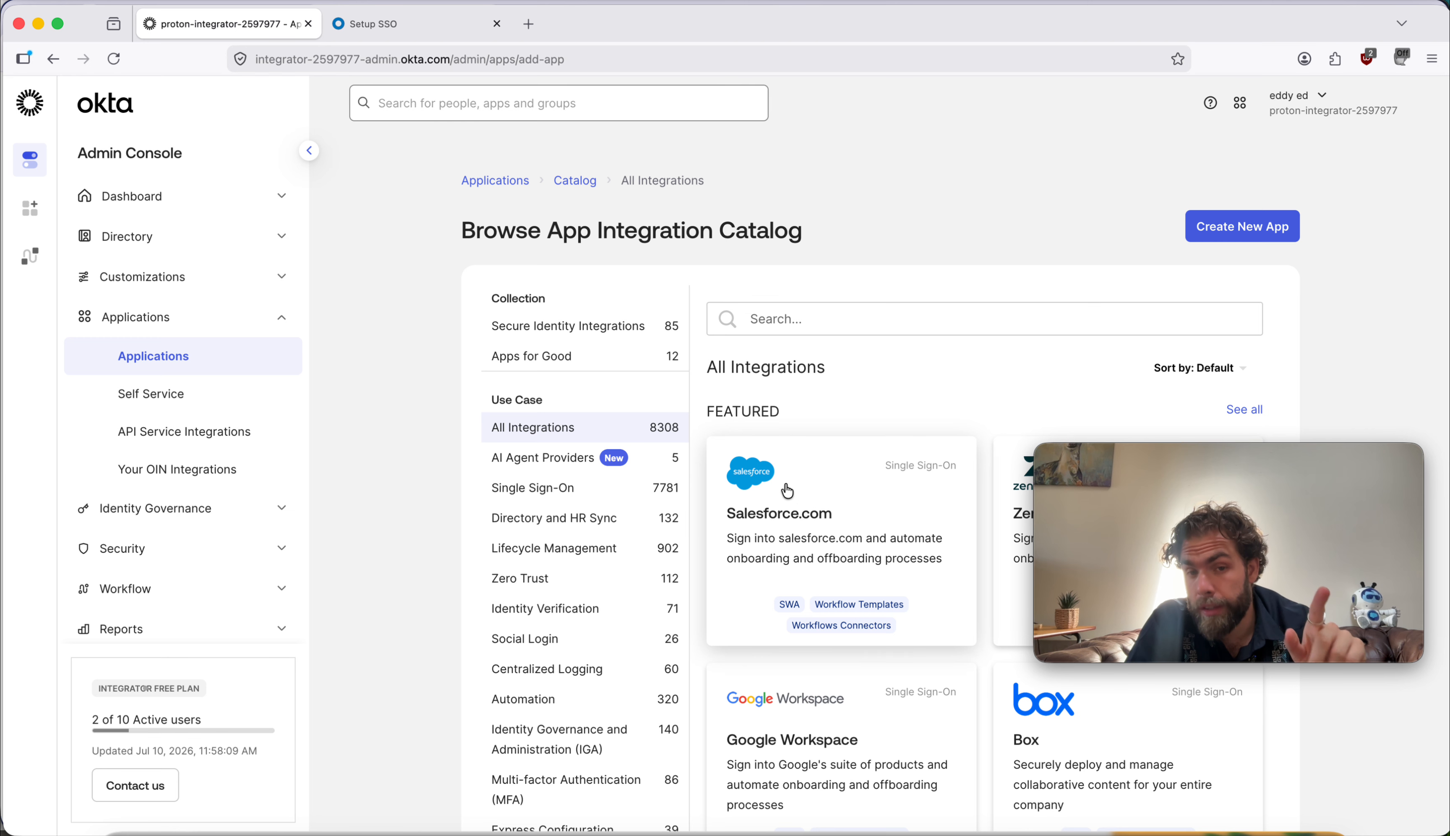
click(817, 327)
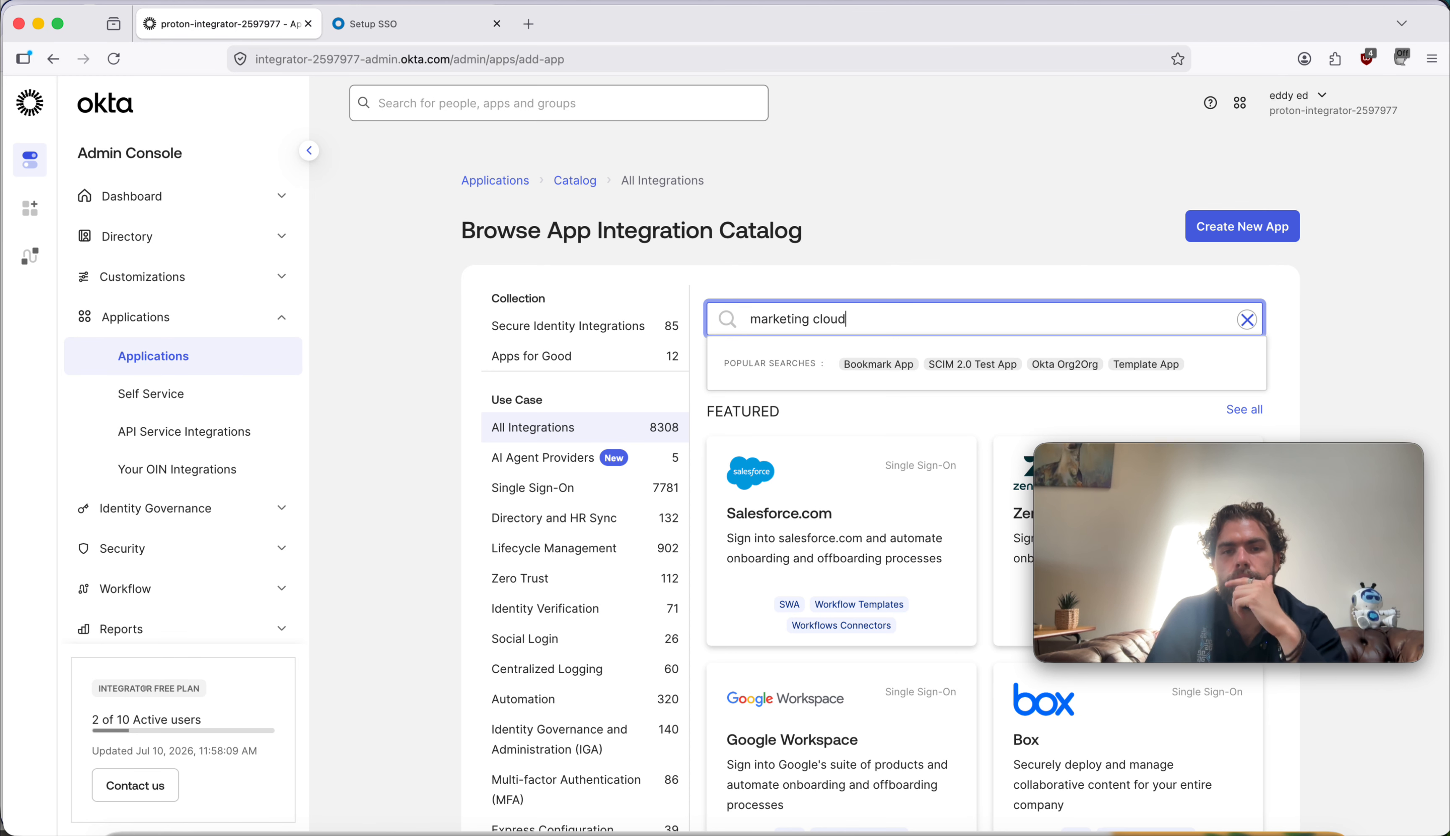
click(861, 422)
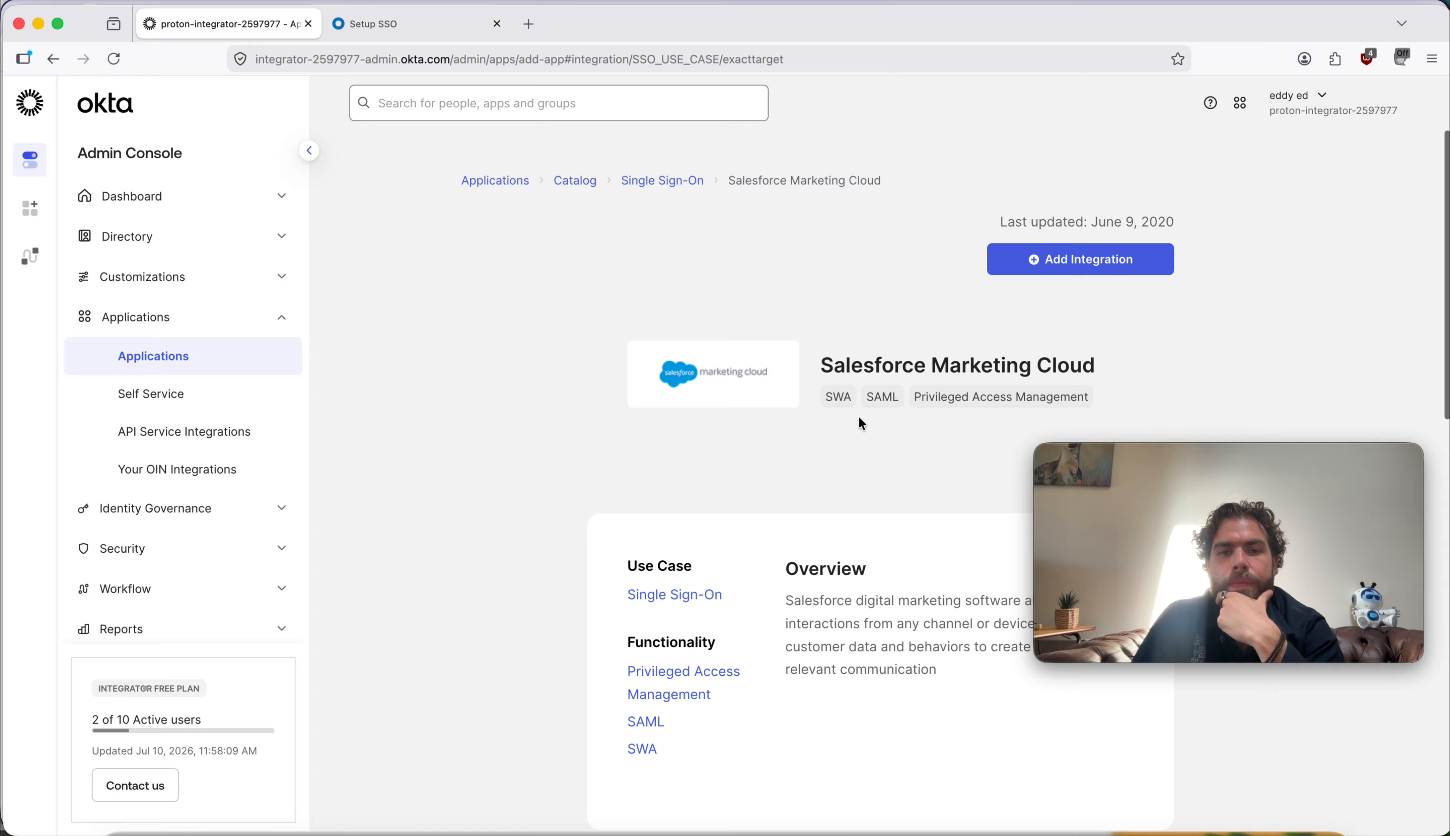
click(1045, 260)
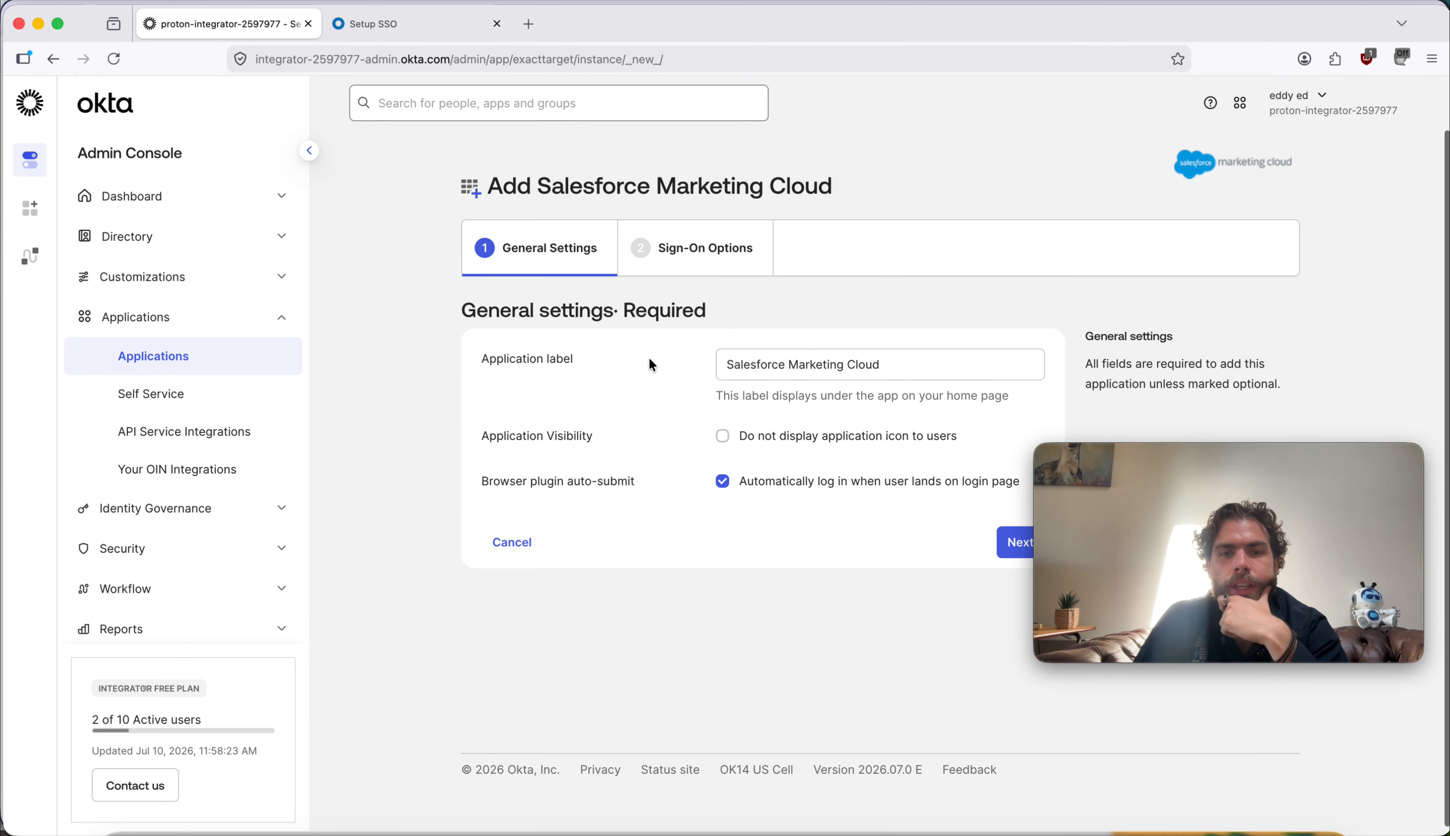
Append ' - SFMC' to the application label, then select SAML 2.0 as the sign-on method.
click(897, 359)
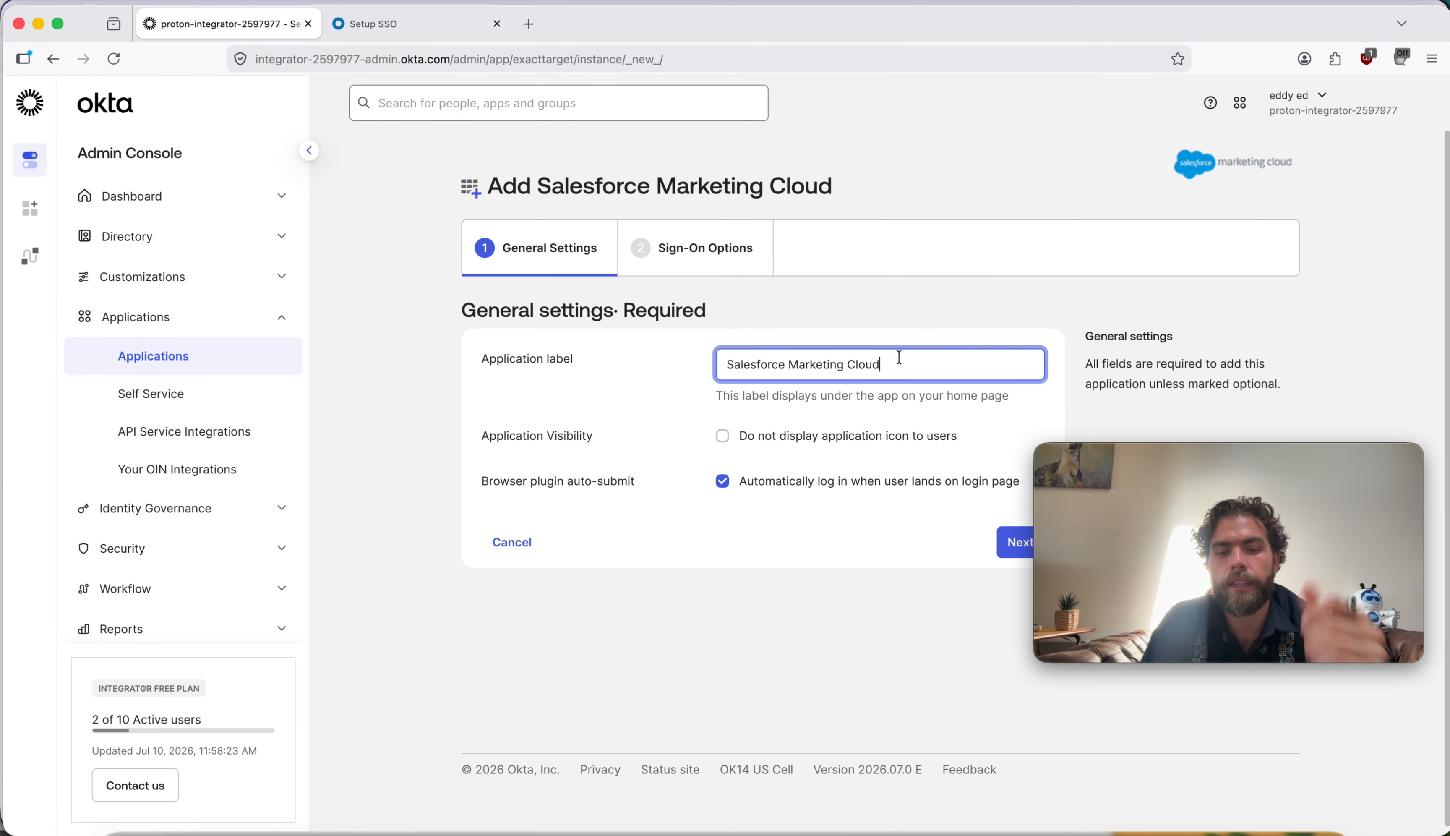
text(- SFMC)
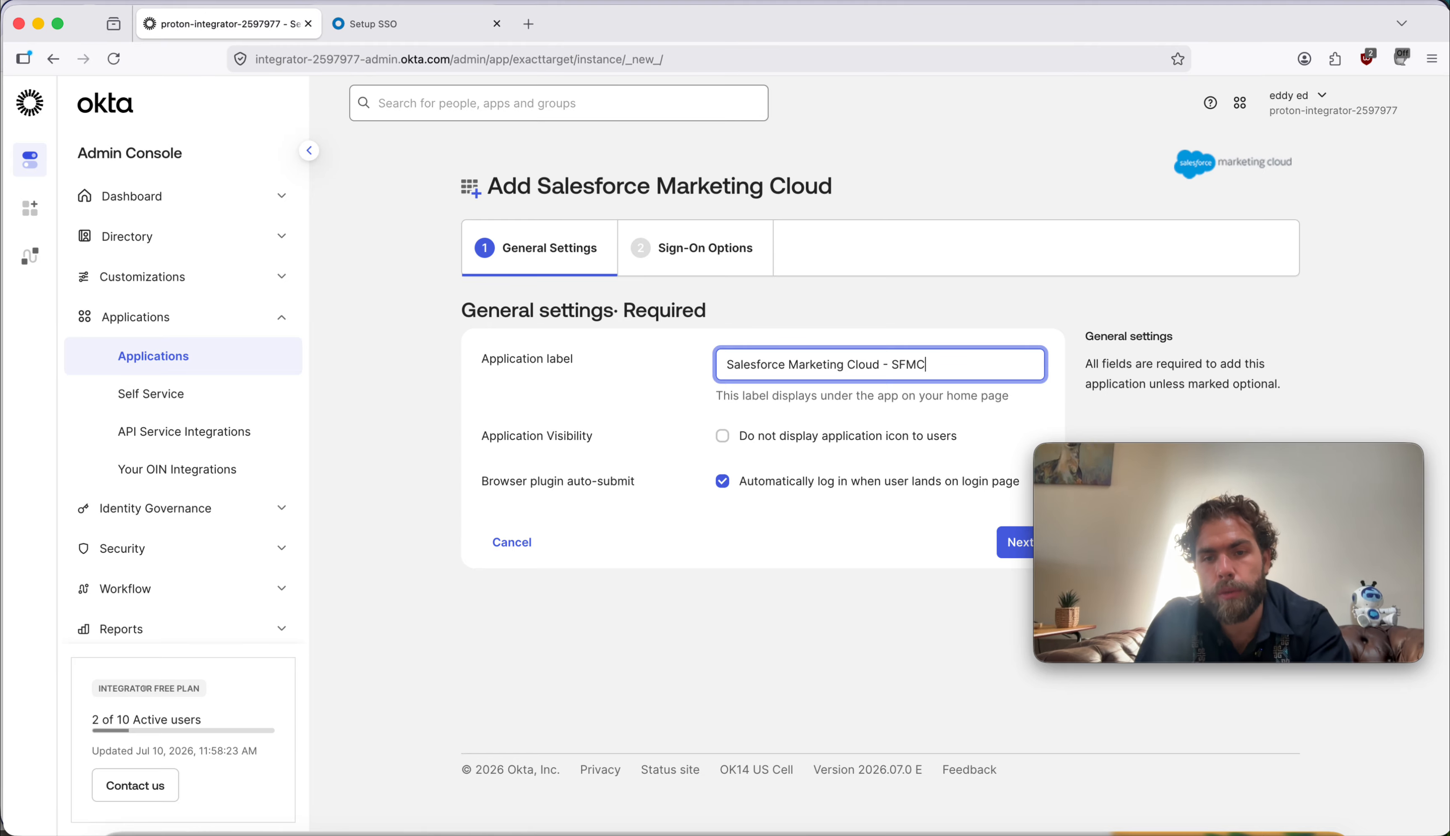
click(1009, 549)
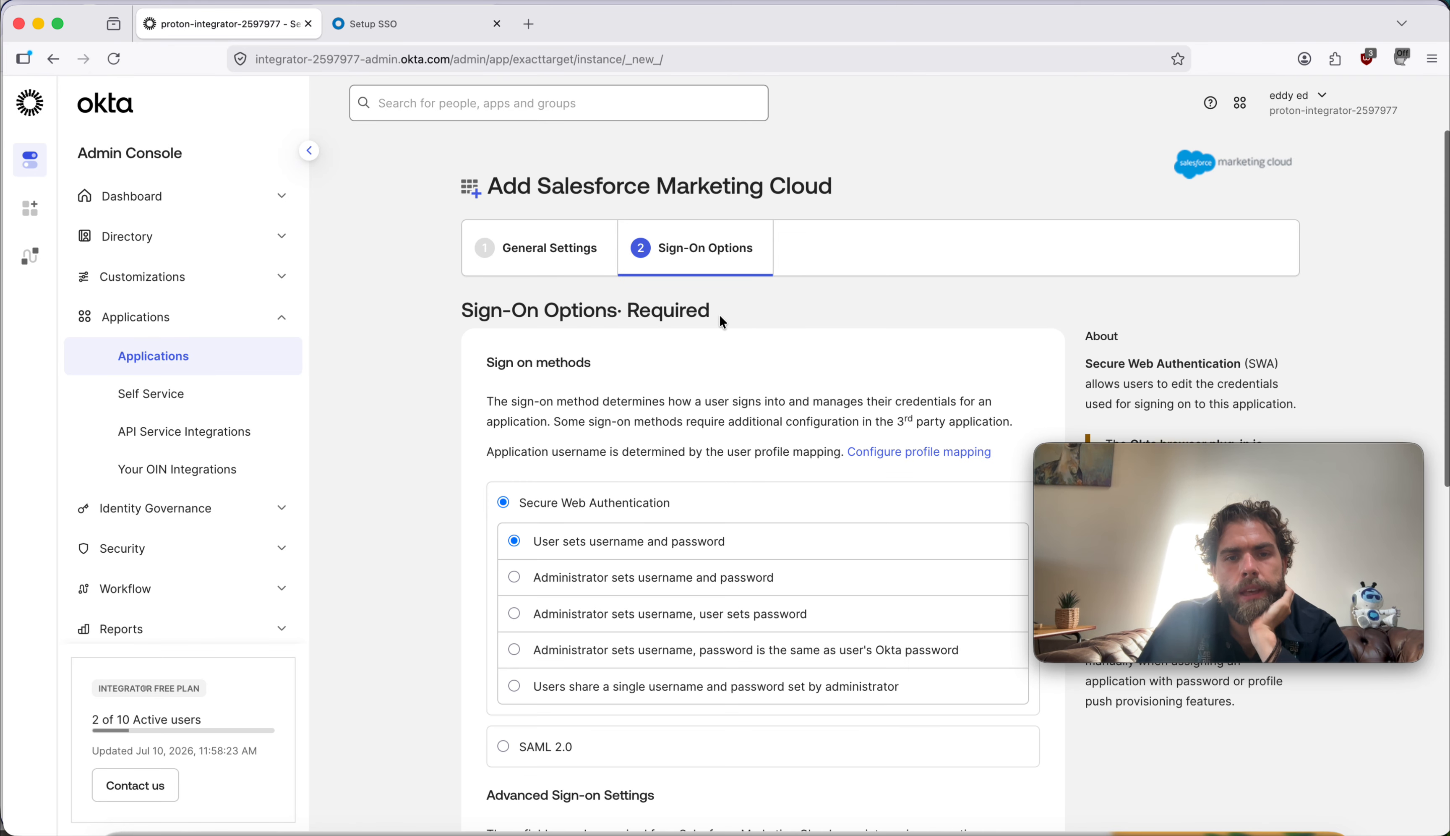
scroll(718, 438, down, 2)
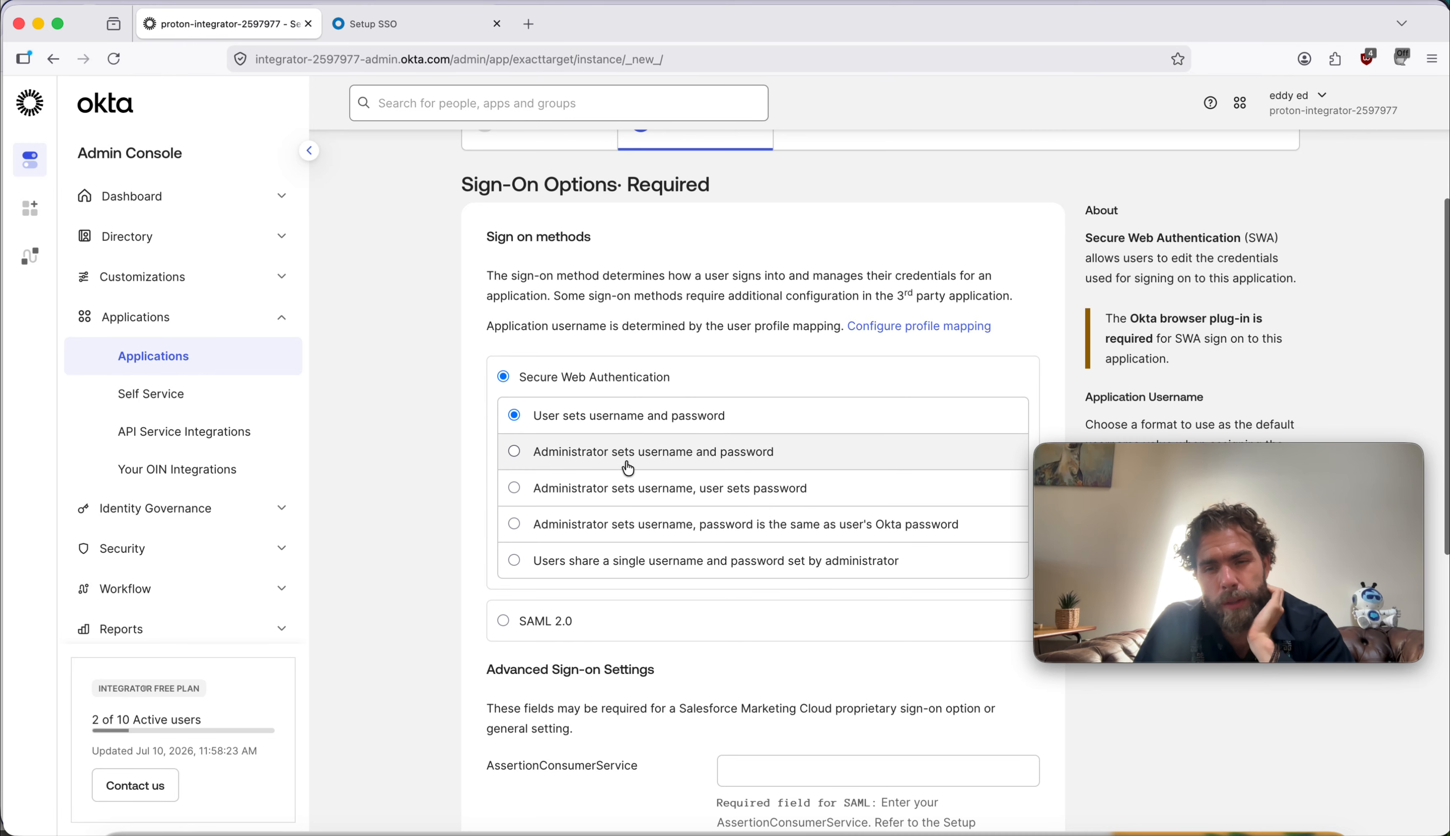
scroll(542, 564, down, 2)
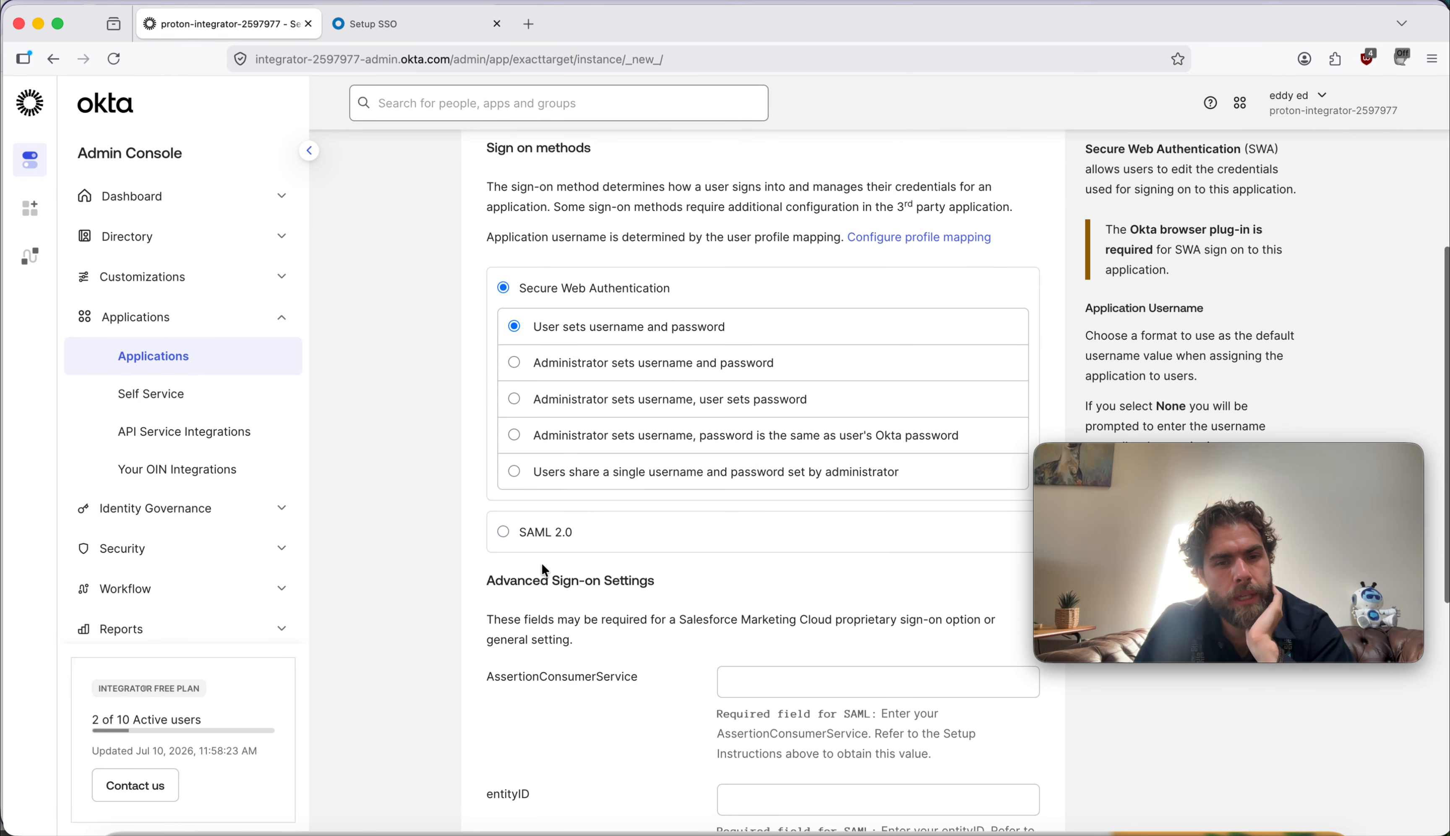
click(509, 539)
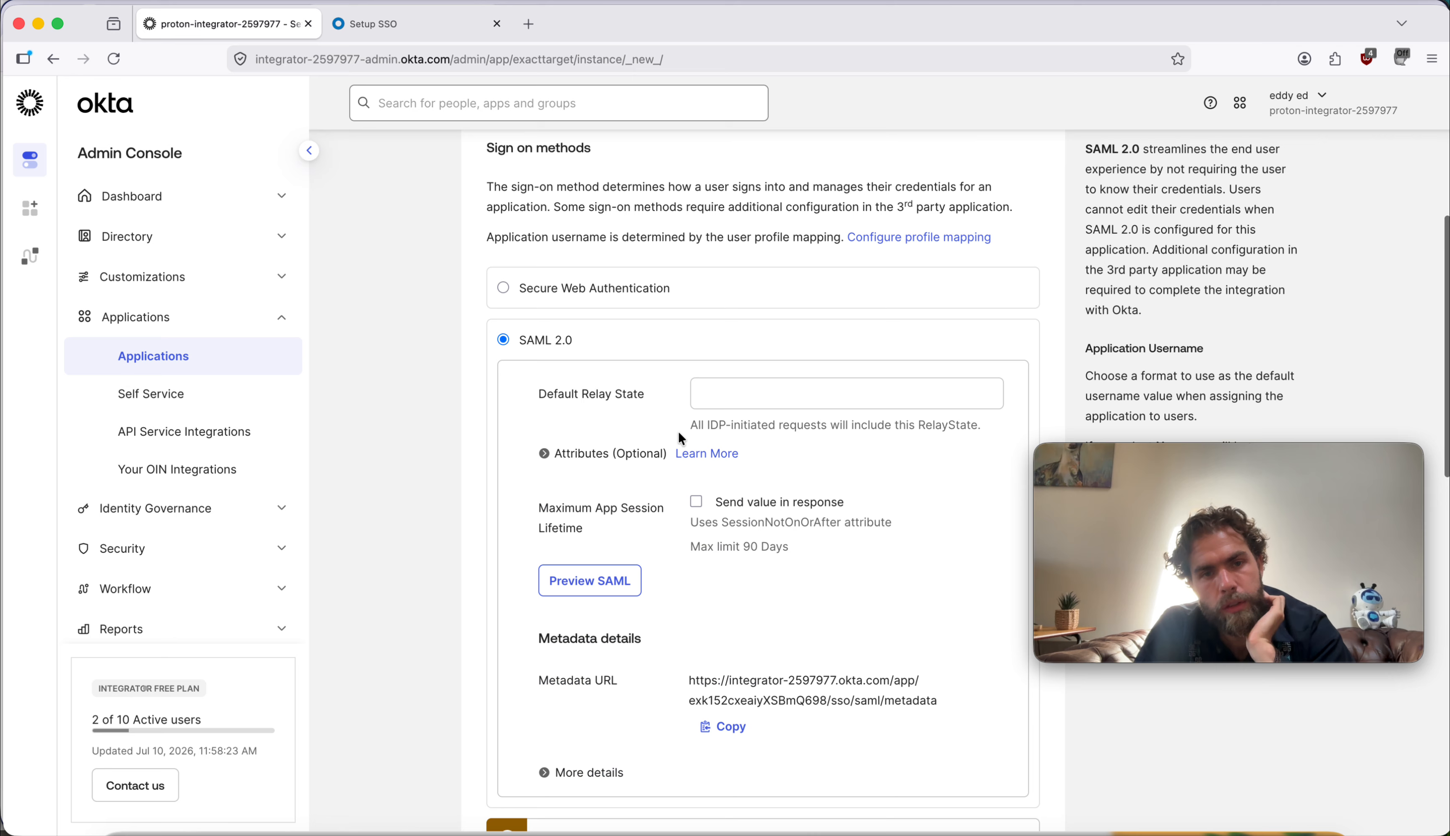
scroll(679, 433, down, 7)
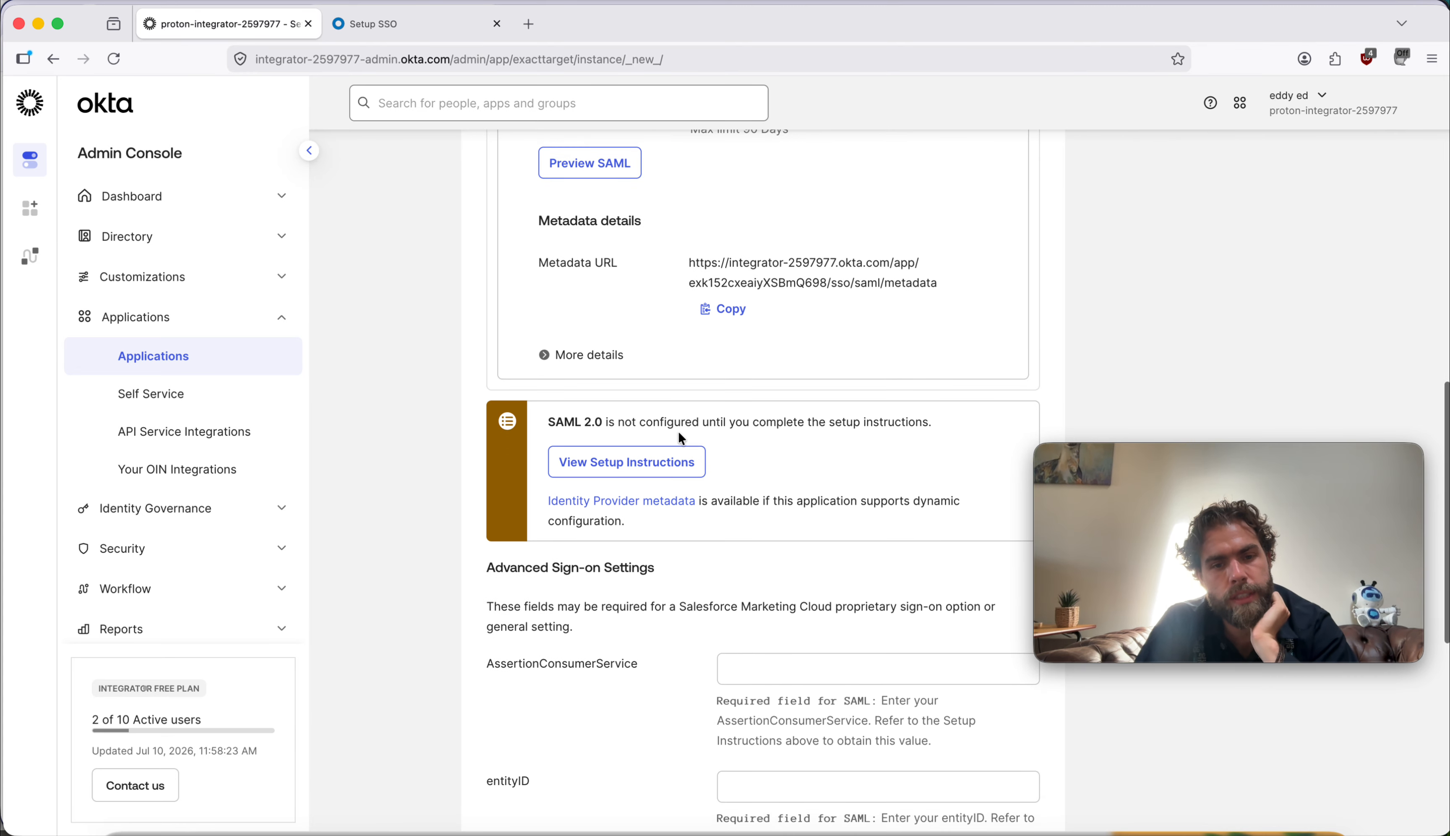
scroll(680, 435, down, 3)
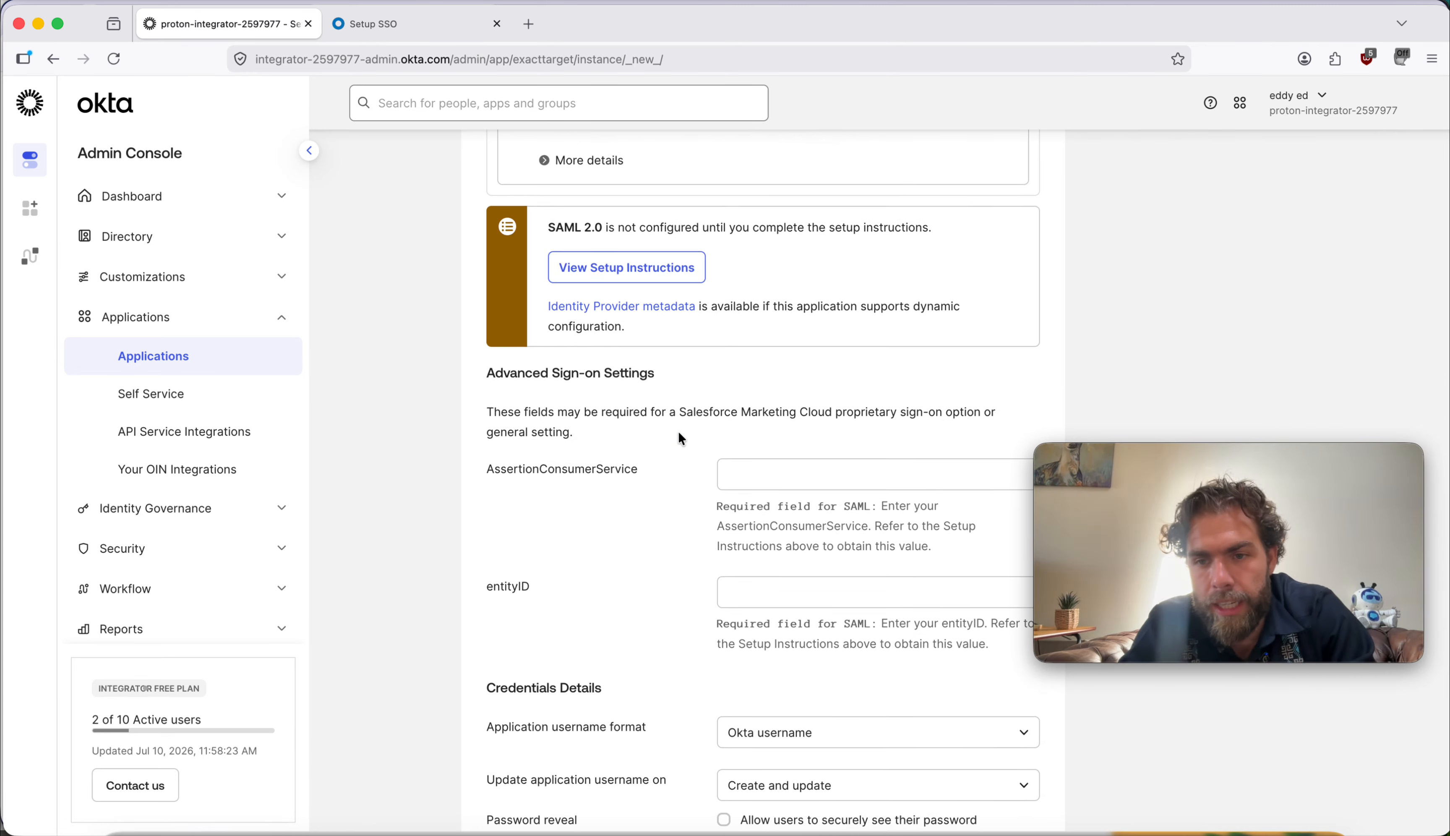
Open the SAML setup guide and scroll to Configuration Steps 3 and 4 on entityID and AssertionConsumerService.
click(673, 266)
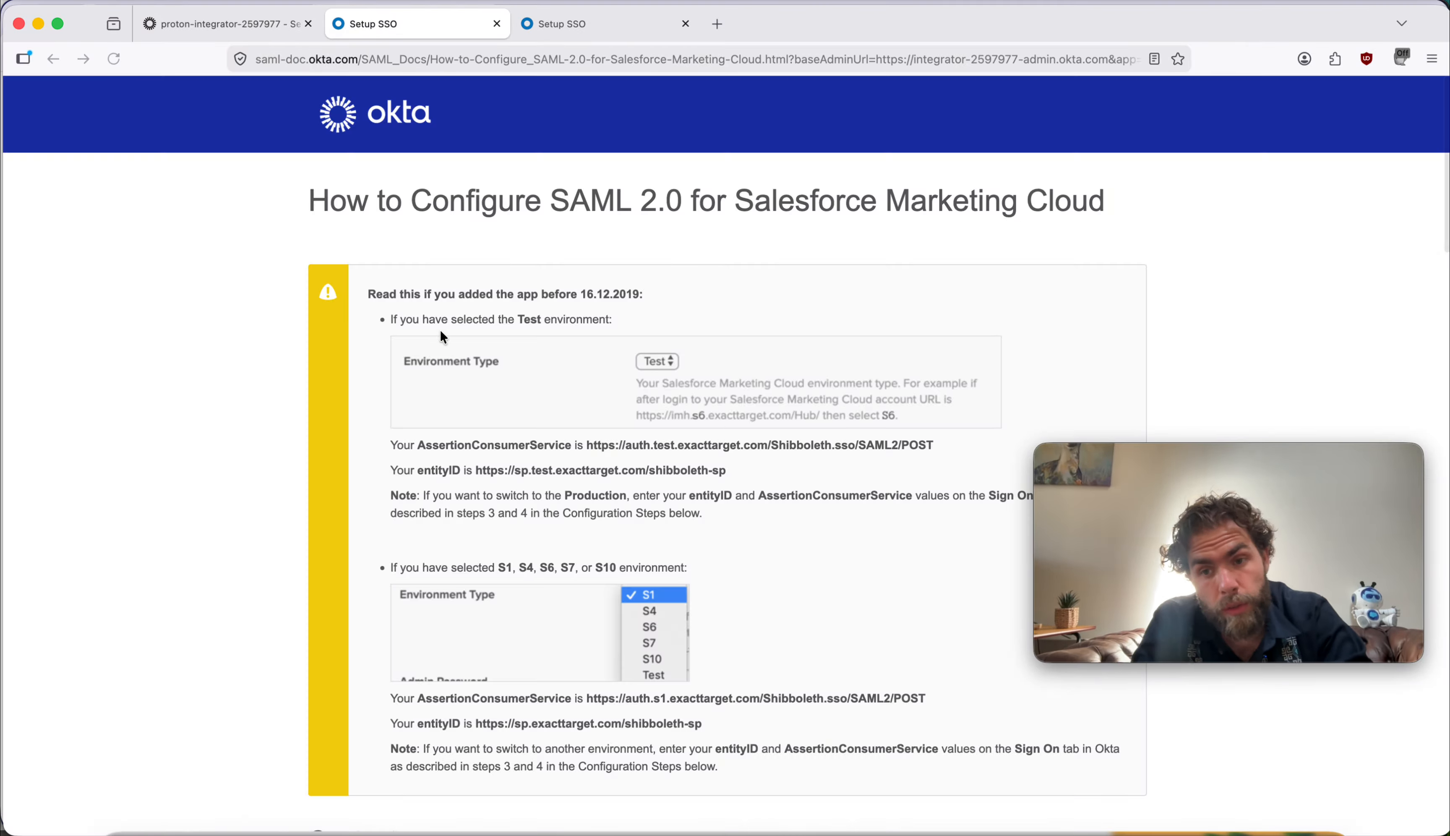
scroll(442, 334, down, 15)
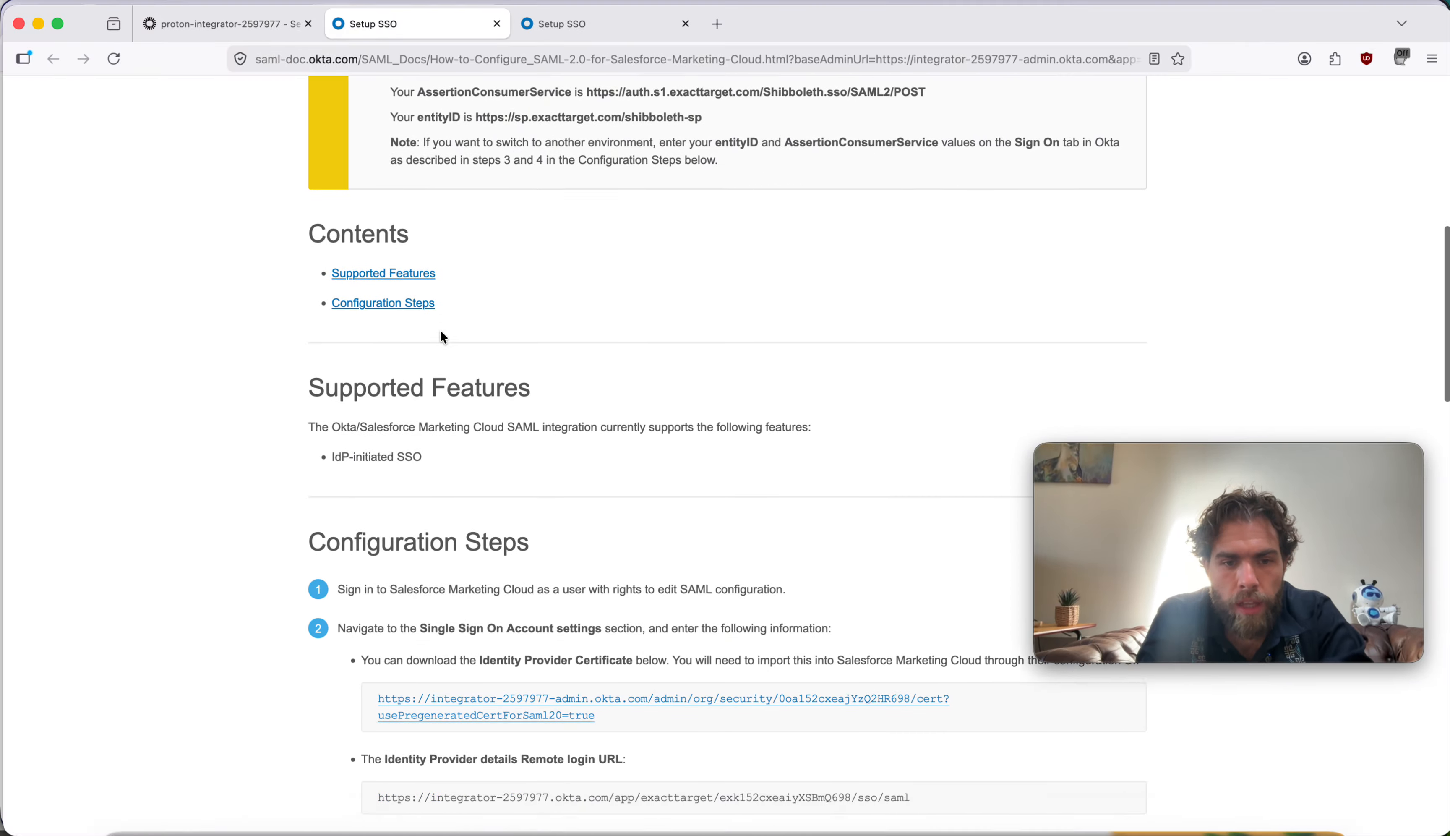
scroll(443, 337, down, 5)
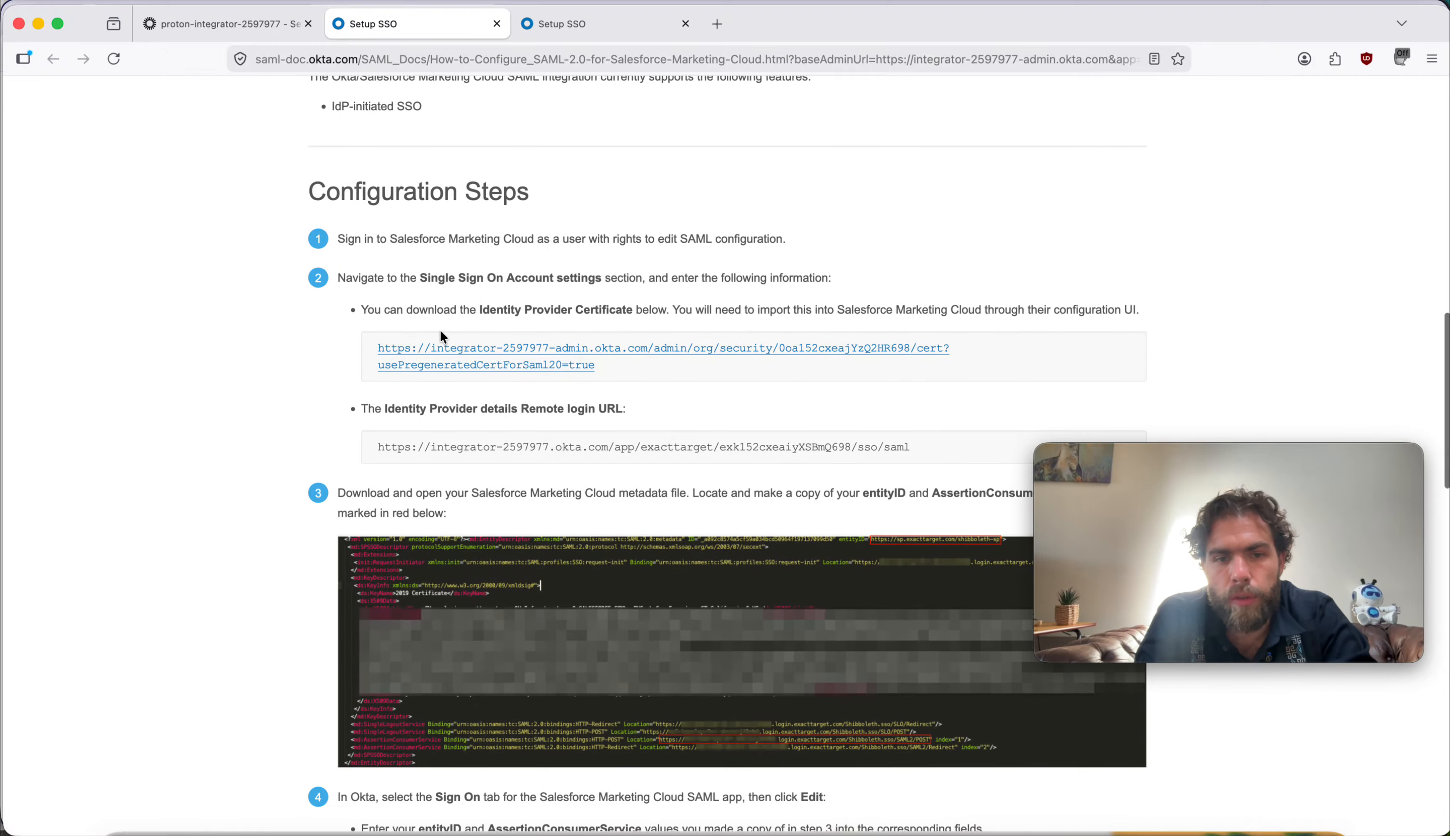
scroll(441, 333, down, 5)
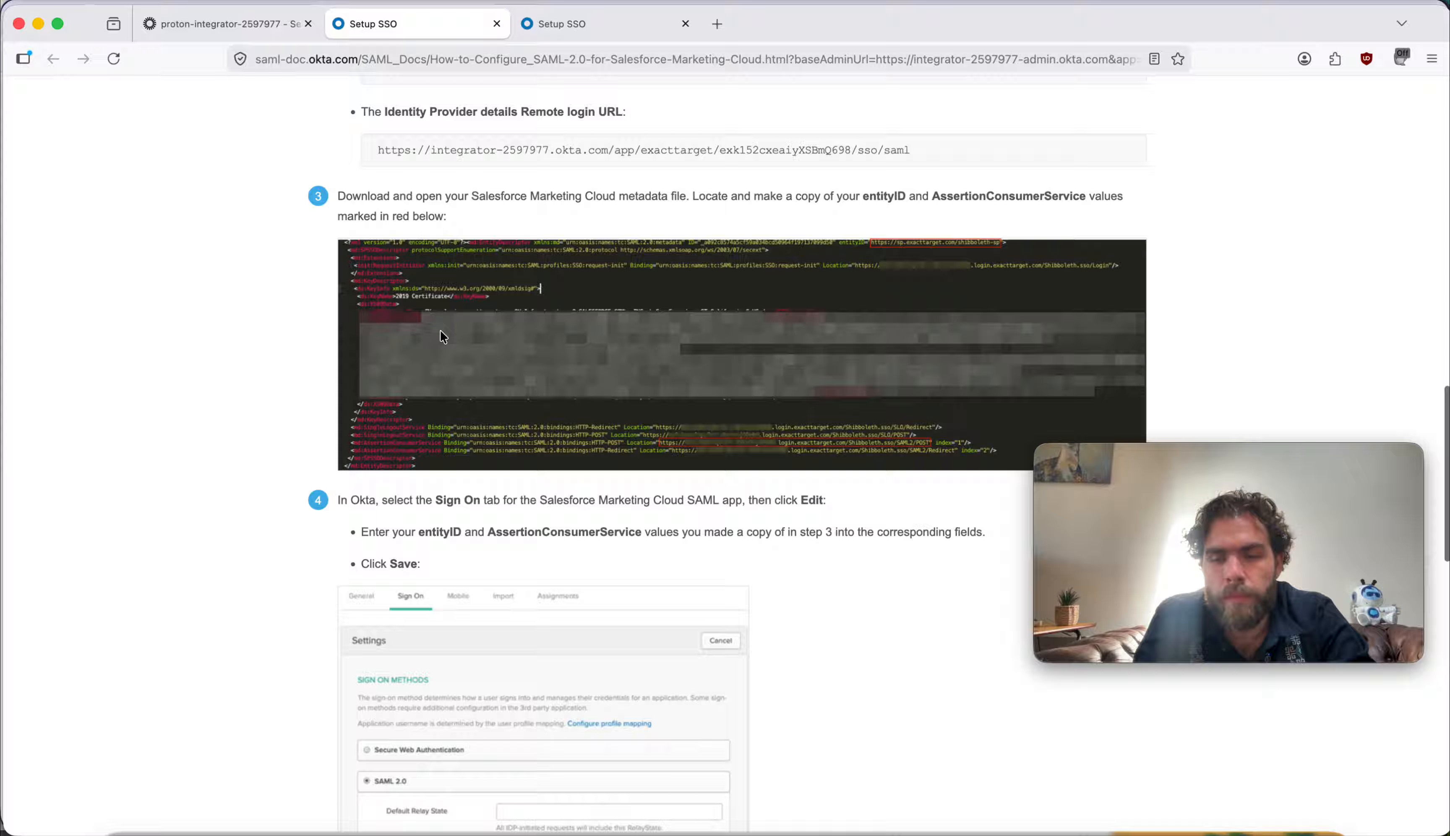
scroll(463, 351, down, 2)
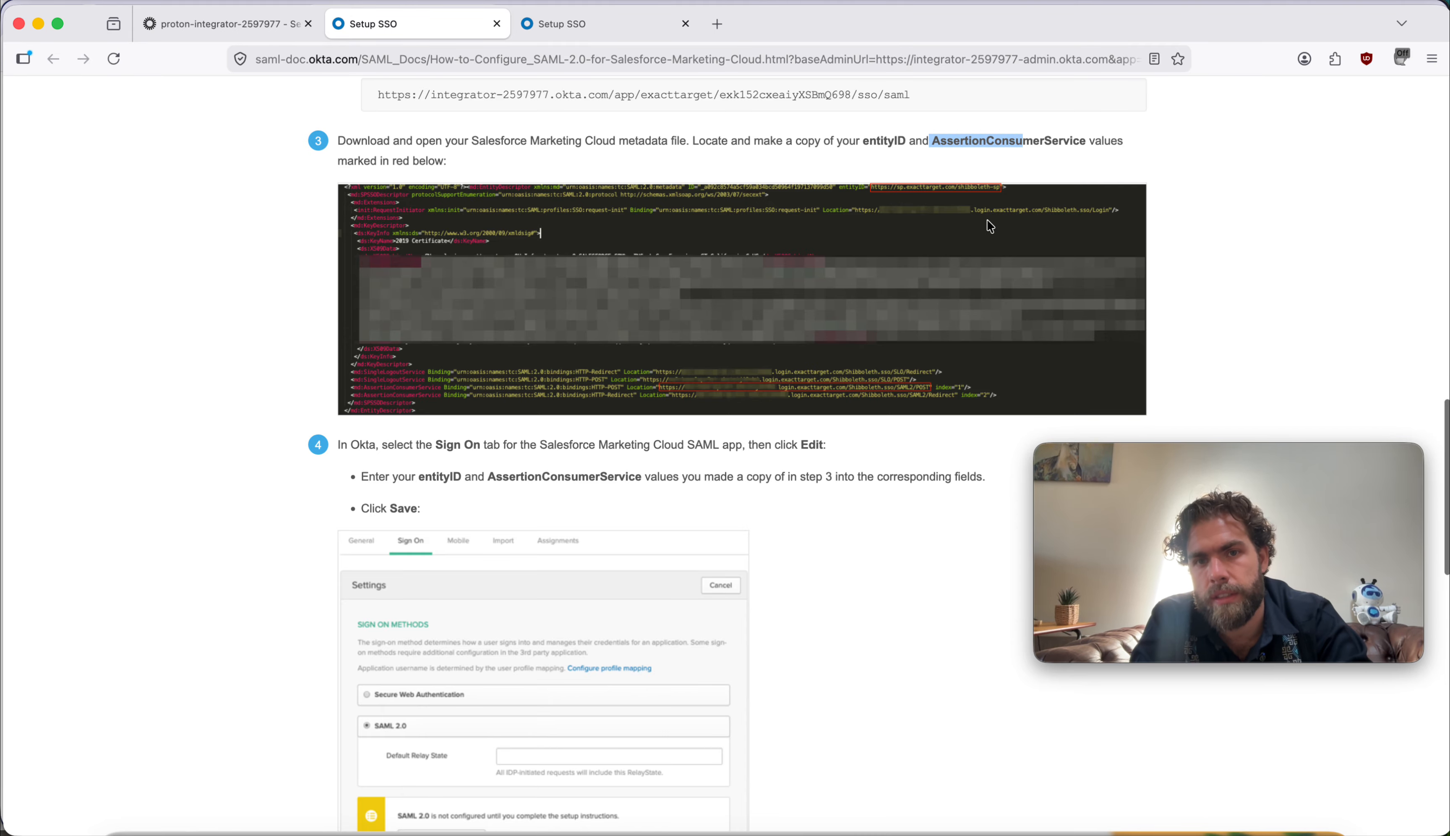
scroll(987, 218, up, 5)
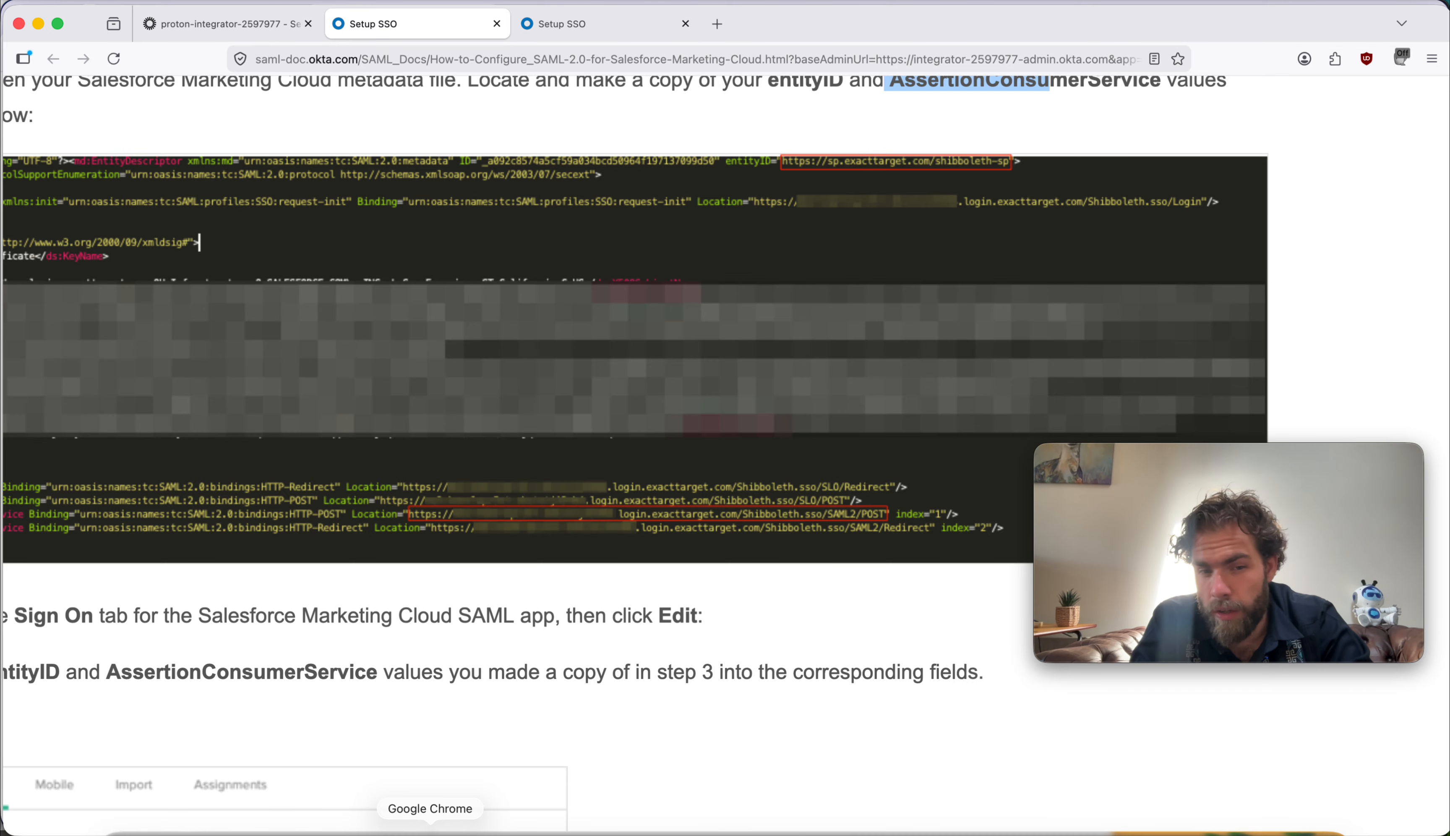
Copy the entityID URL from the metadata XML into Okta's entityID field.
click(431, 828)
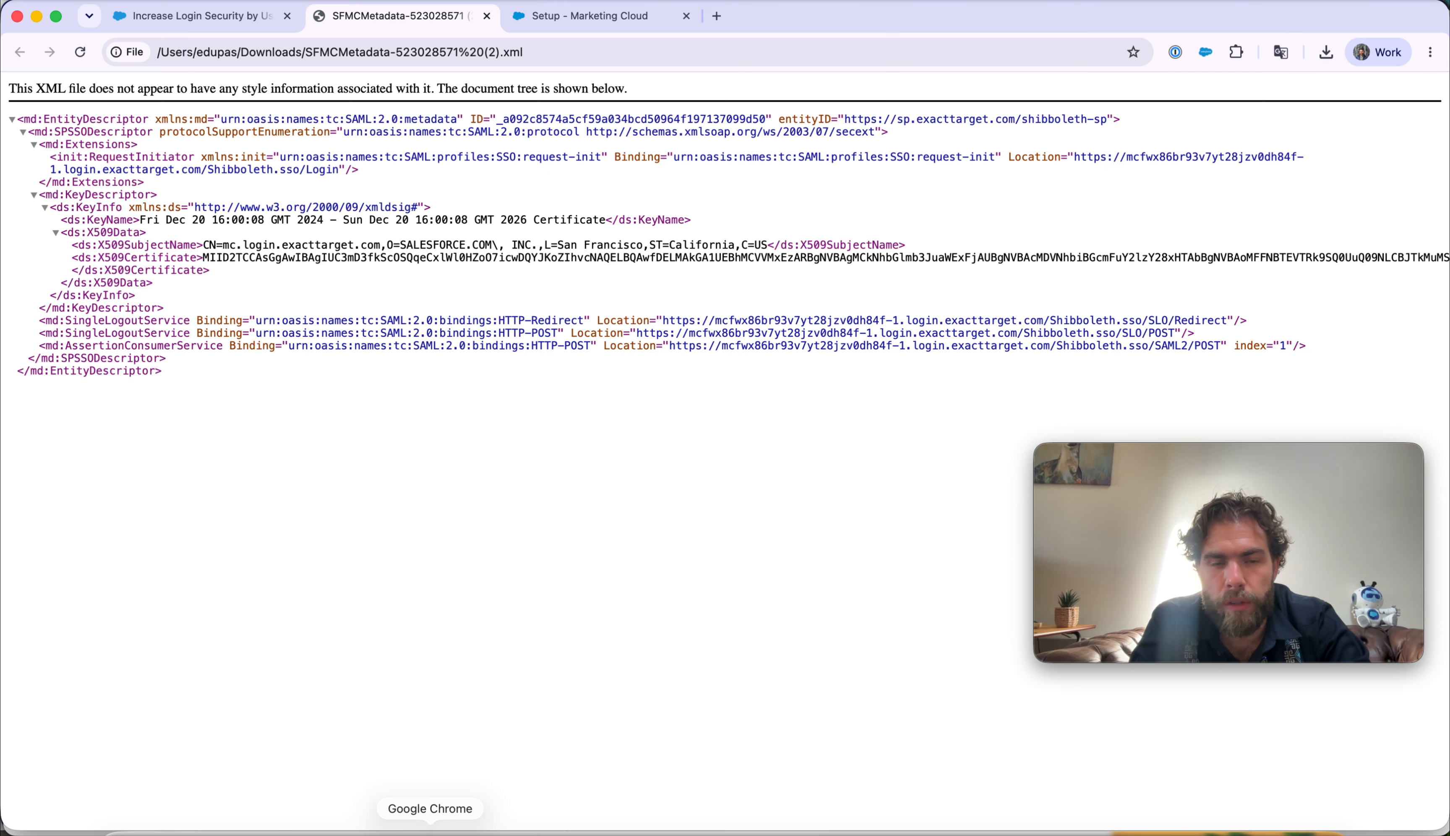
drag(1108, 118, 841, 118)
key(super+c)
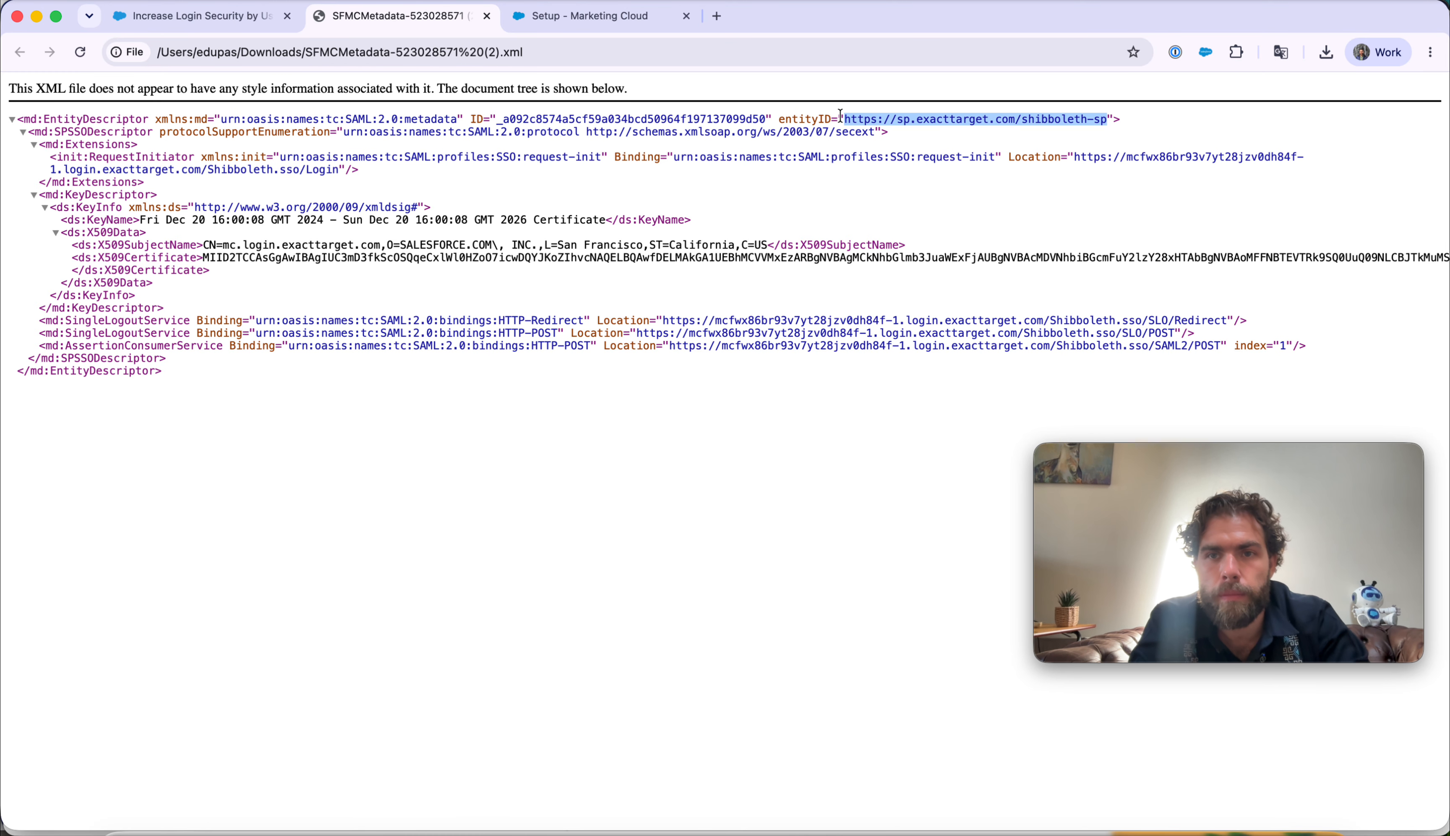
click(726, 827)
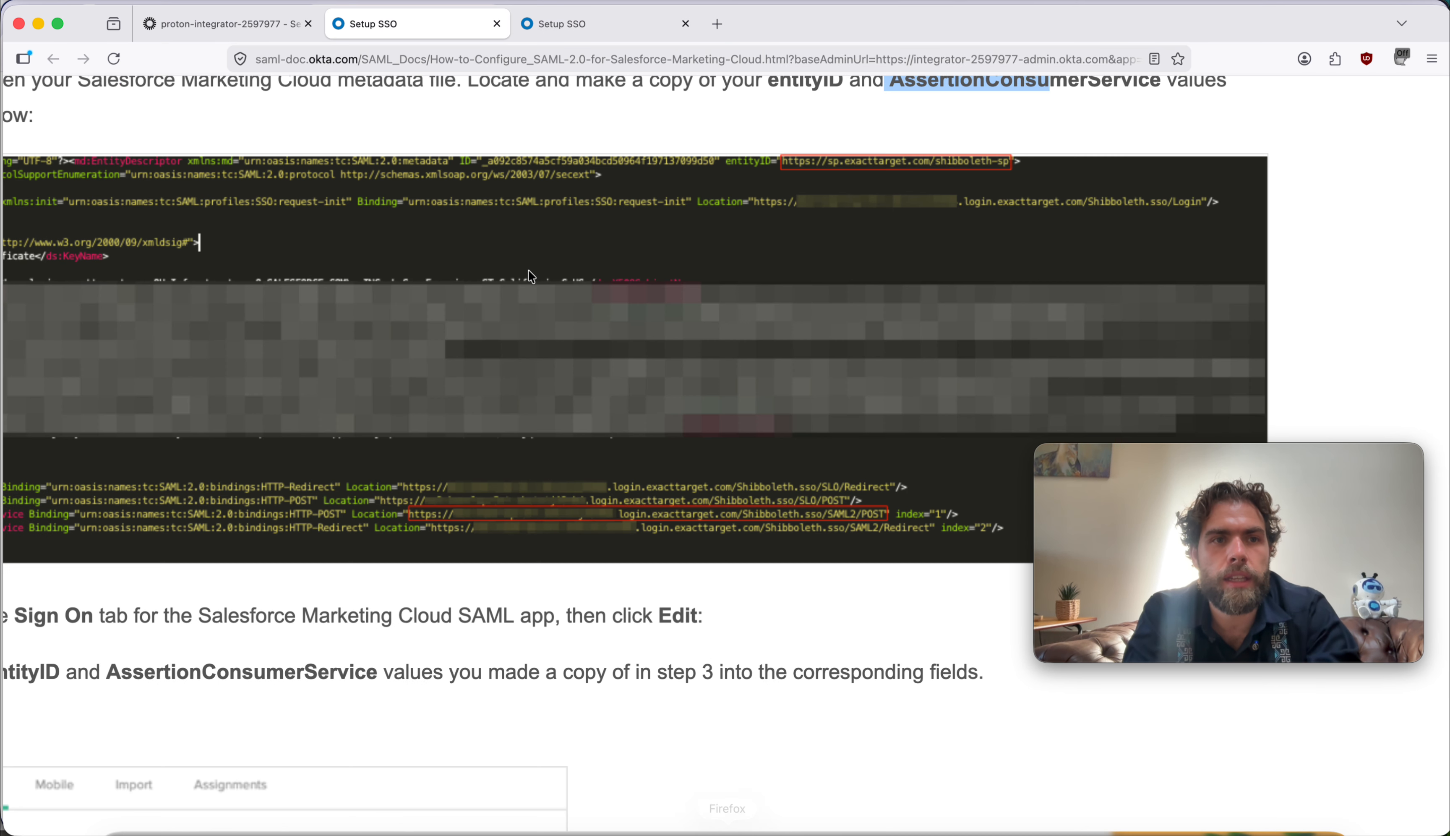
click(177, 36)
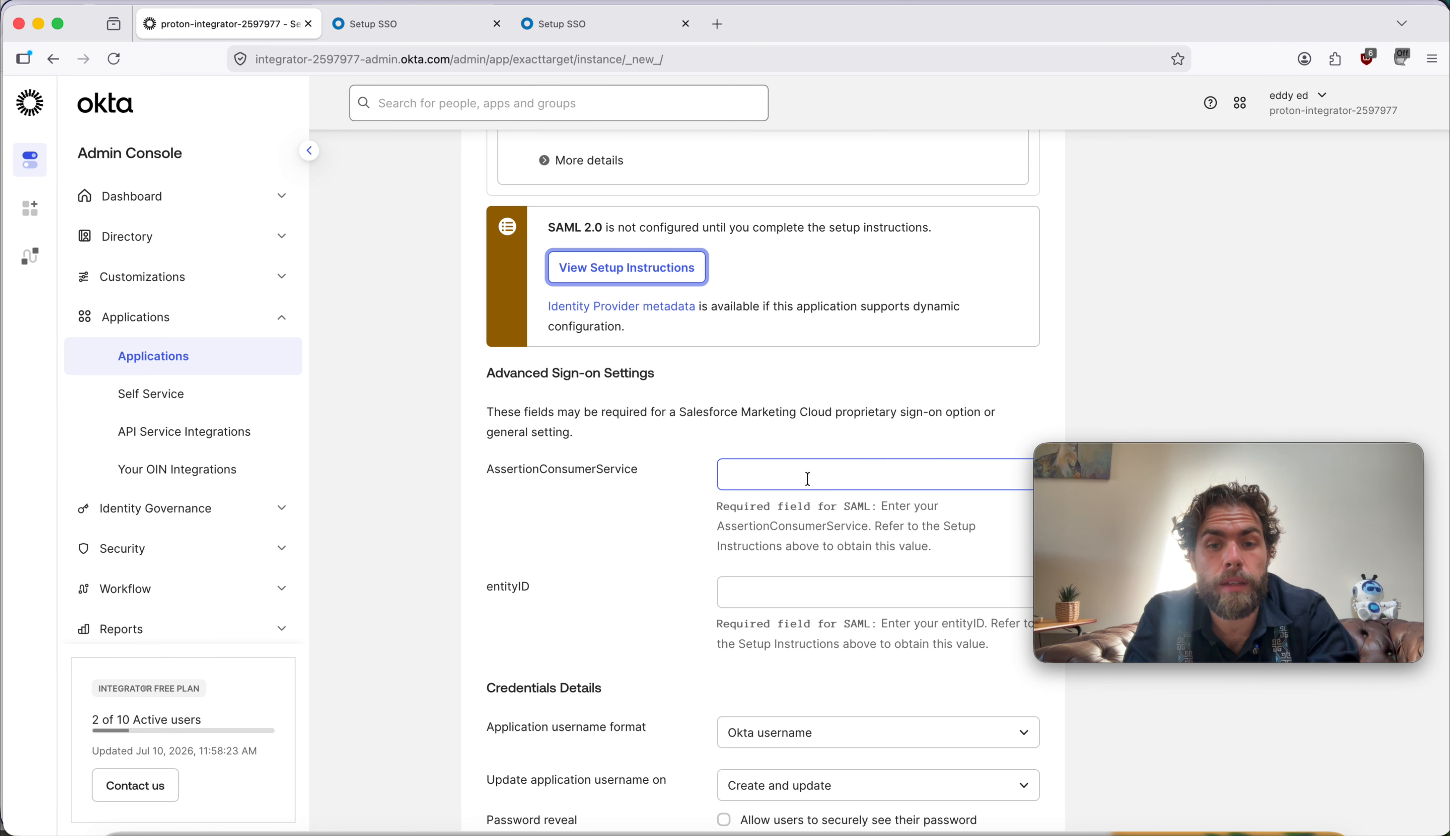
click(794, 594)
key(super+v)
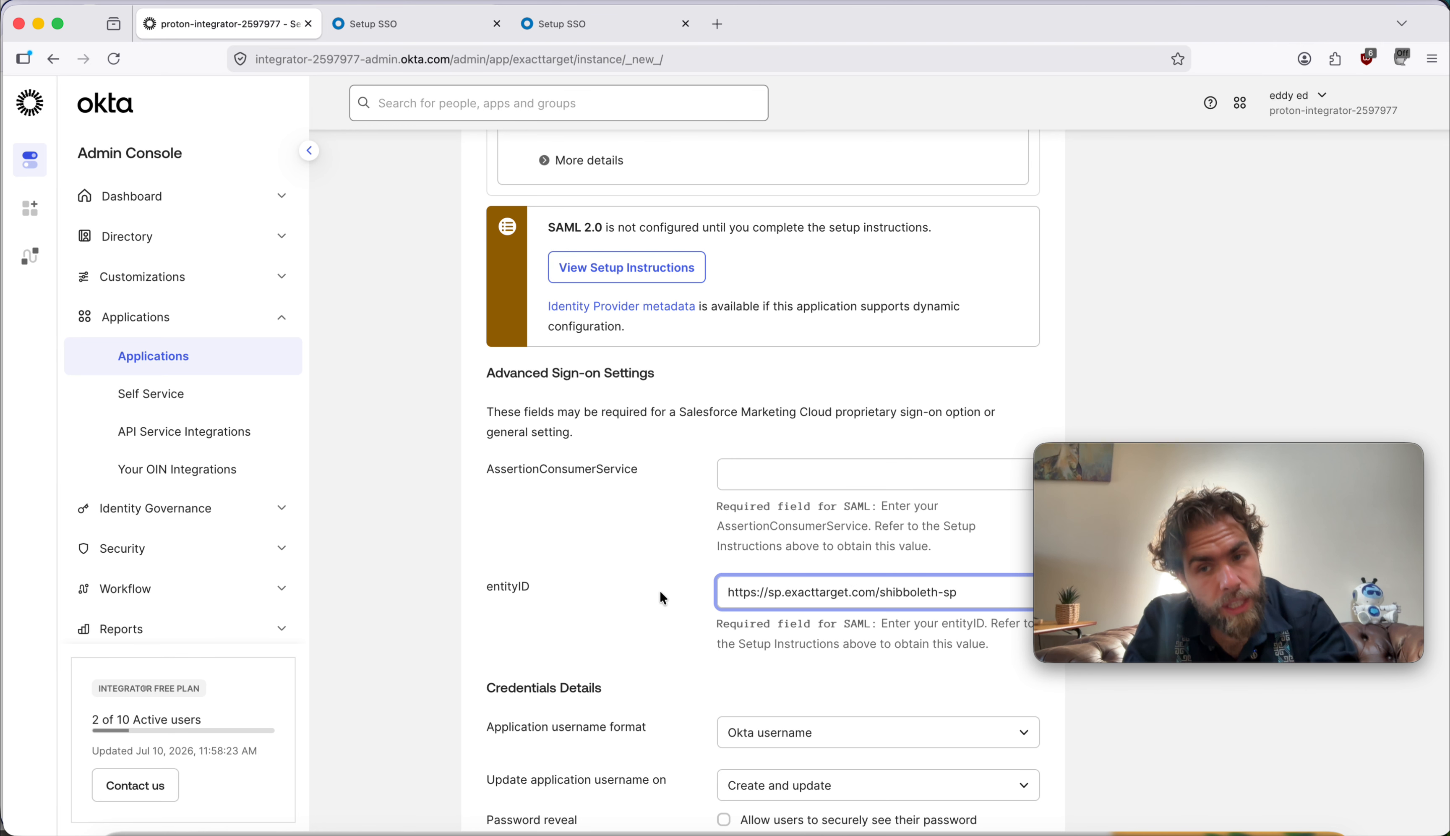
drag(519, 587, 492, 592)
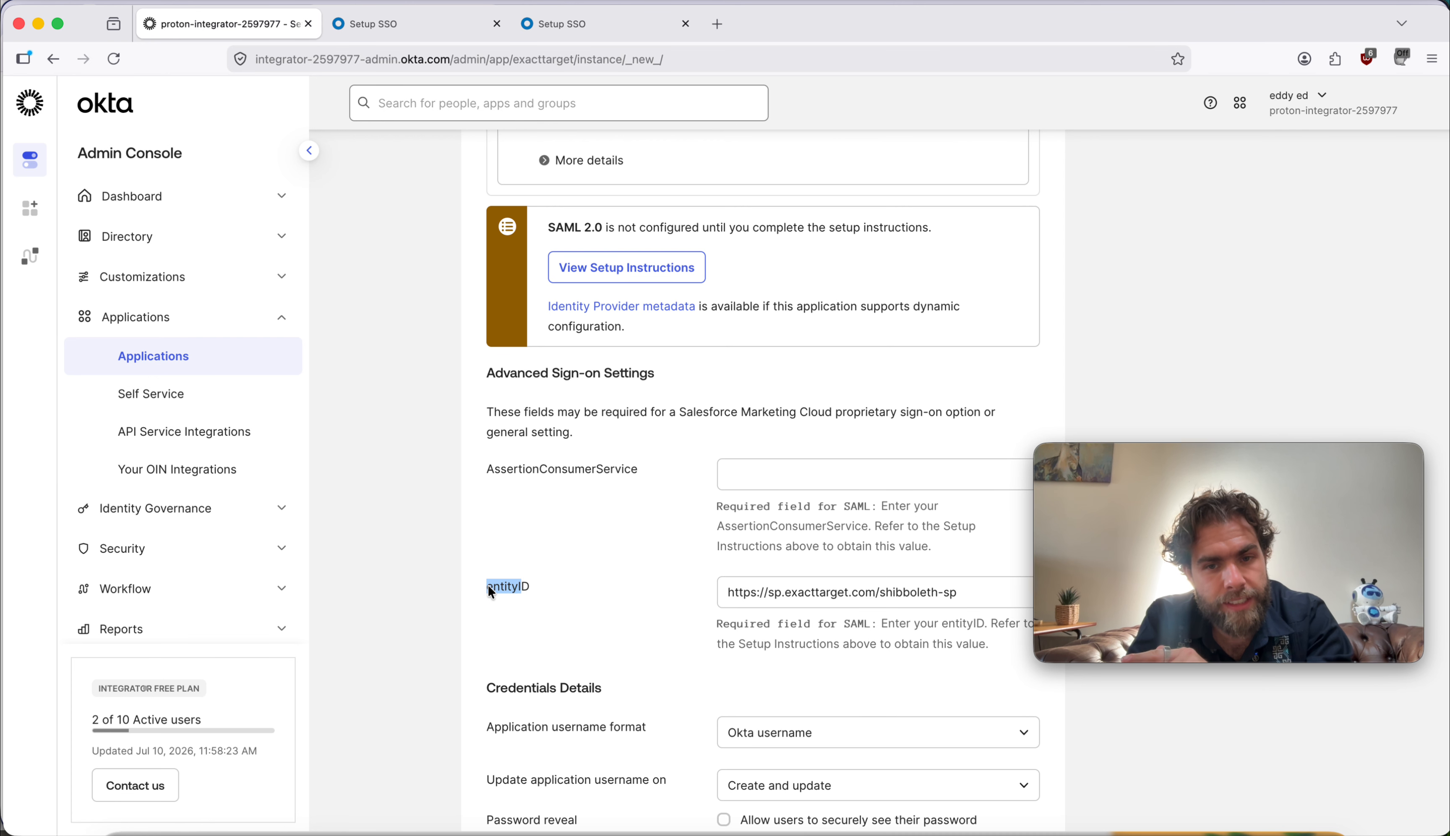
Paste the AssertionConsumerService Location URL into its Okta field and finish with Done.
click(431, 829)
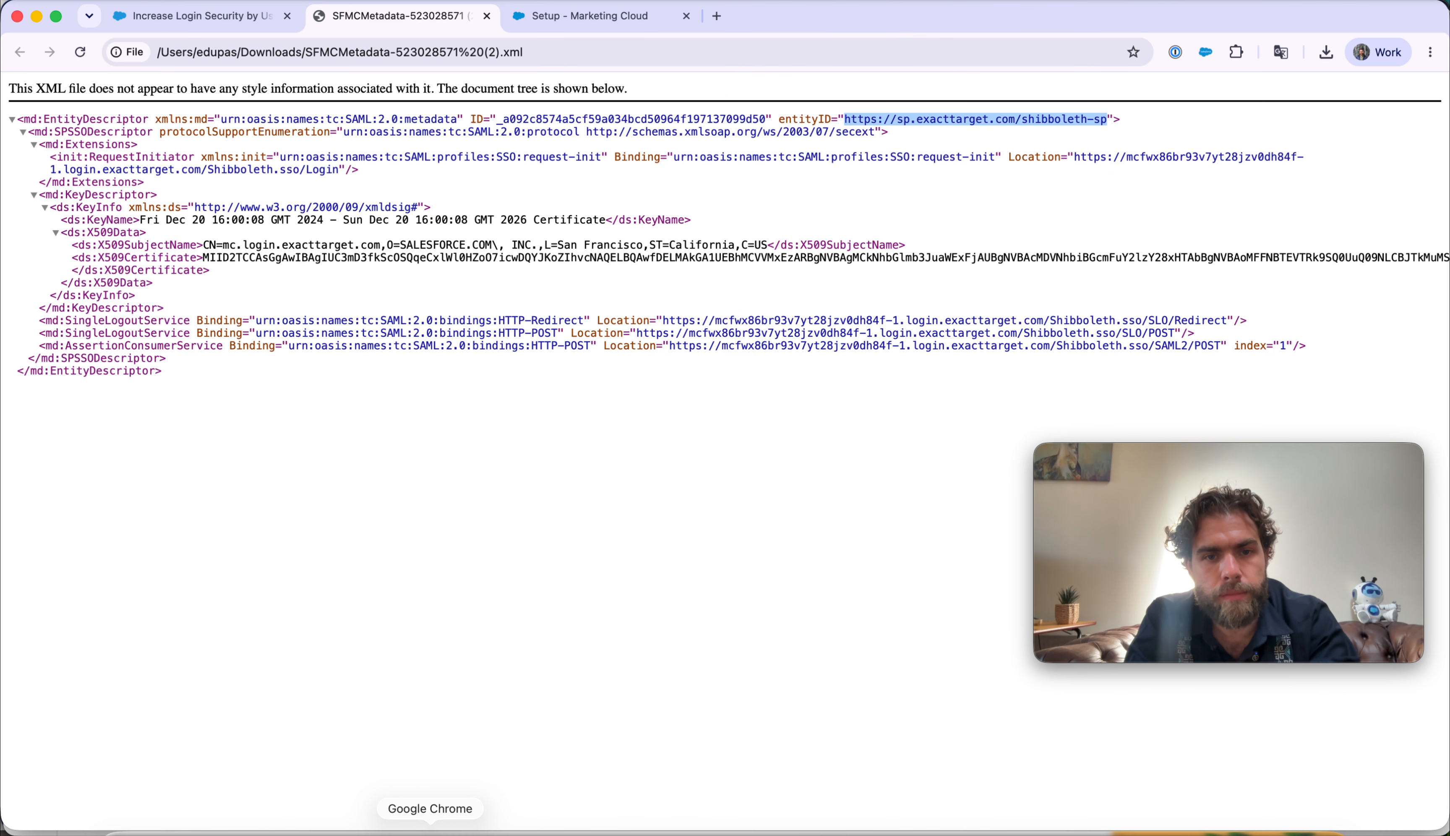
drag(1224, 345, 668, 346)
key(super+c)
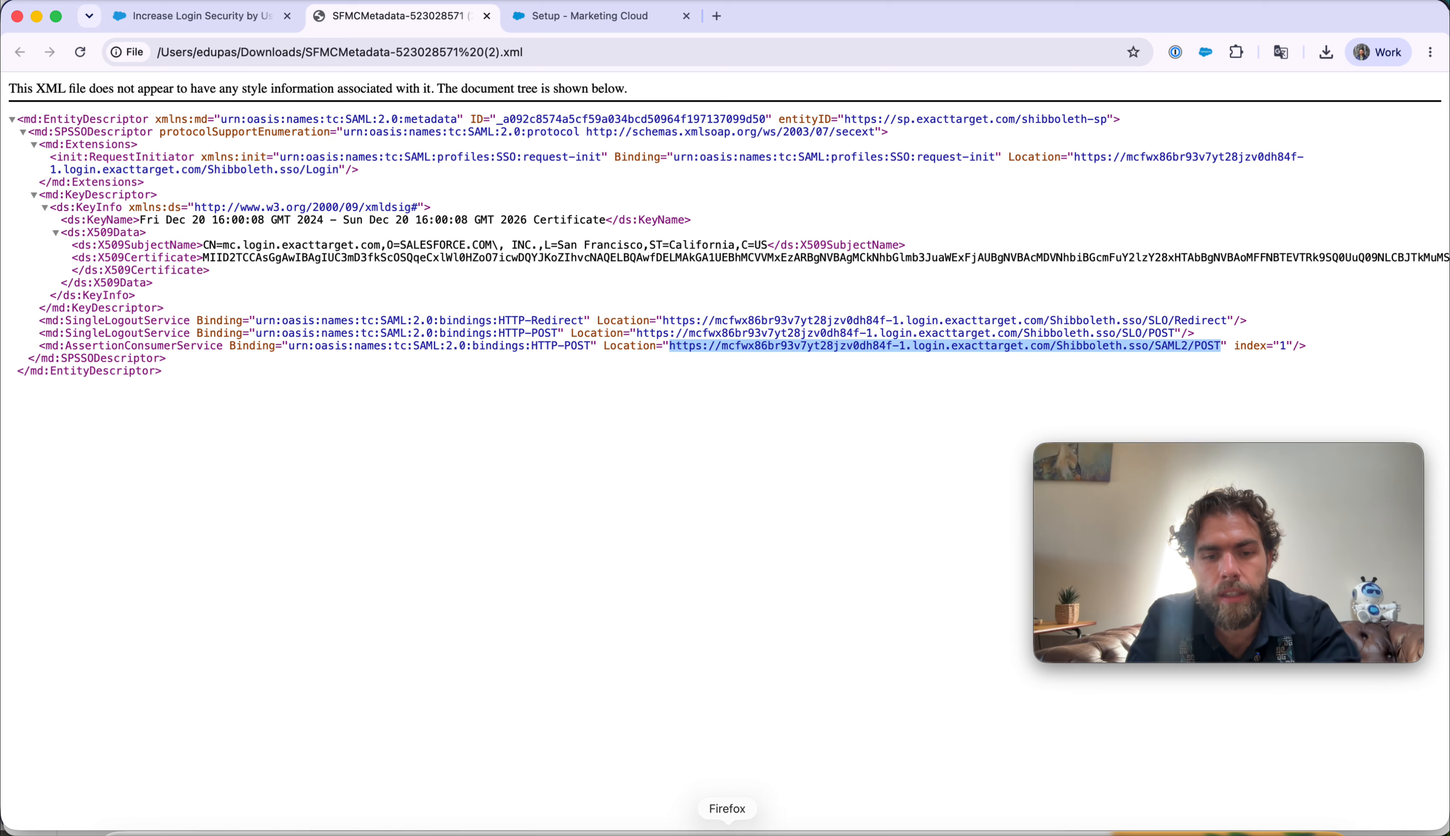
click(726, 820)
click(737, 483)
key(super+v)
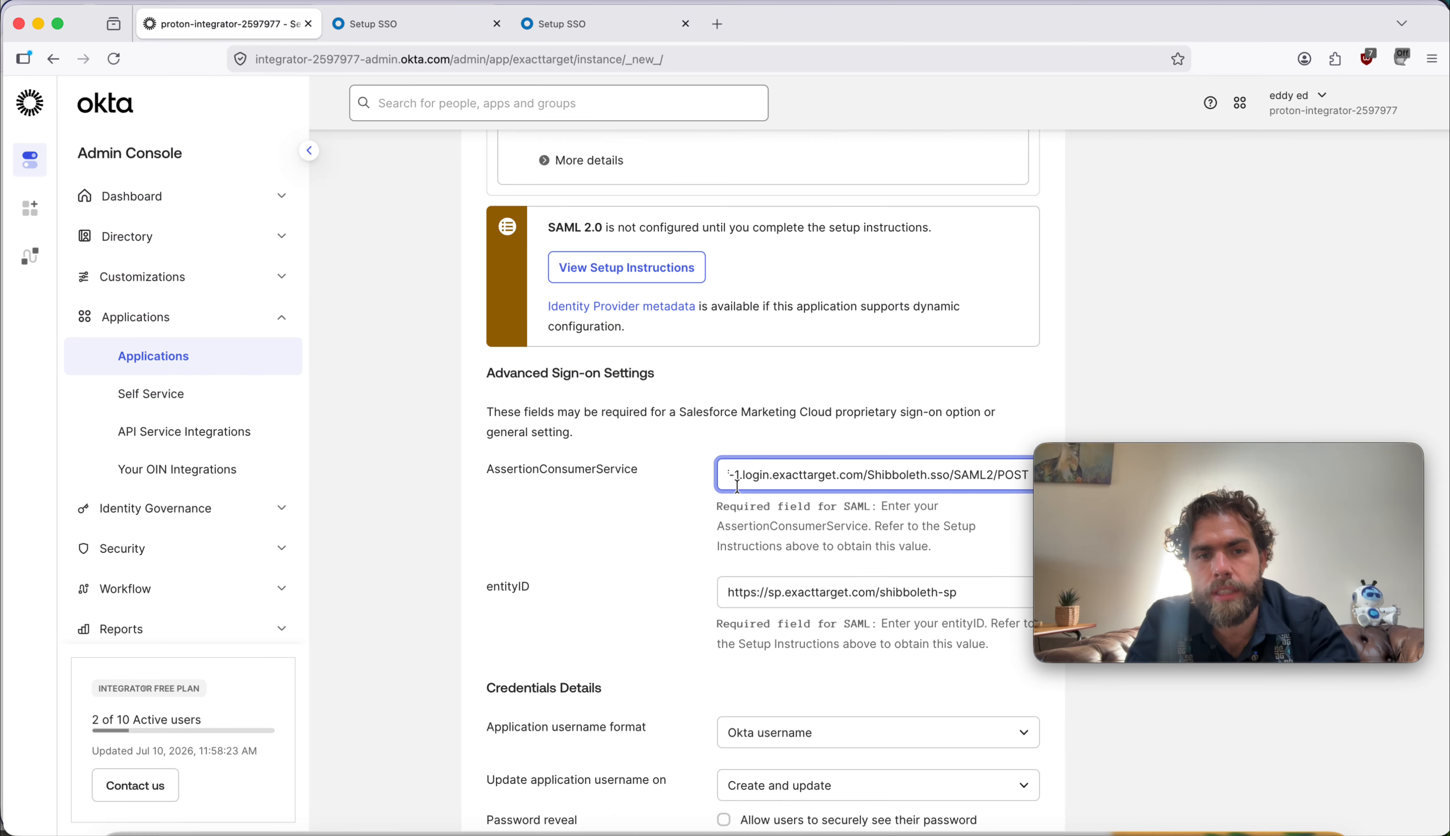
scroll(738, 486, down, 3)
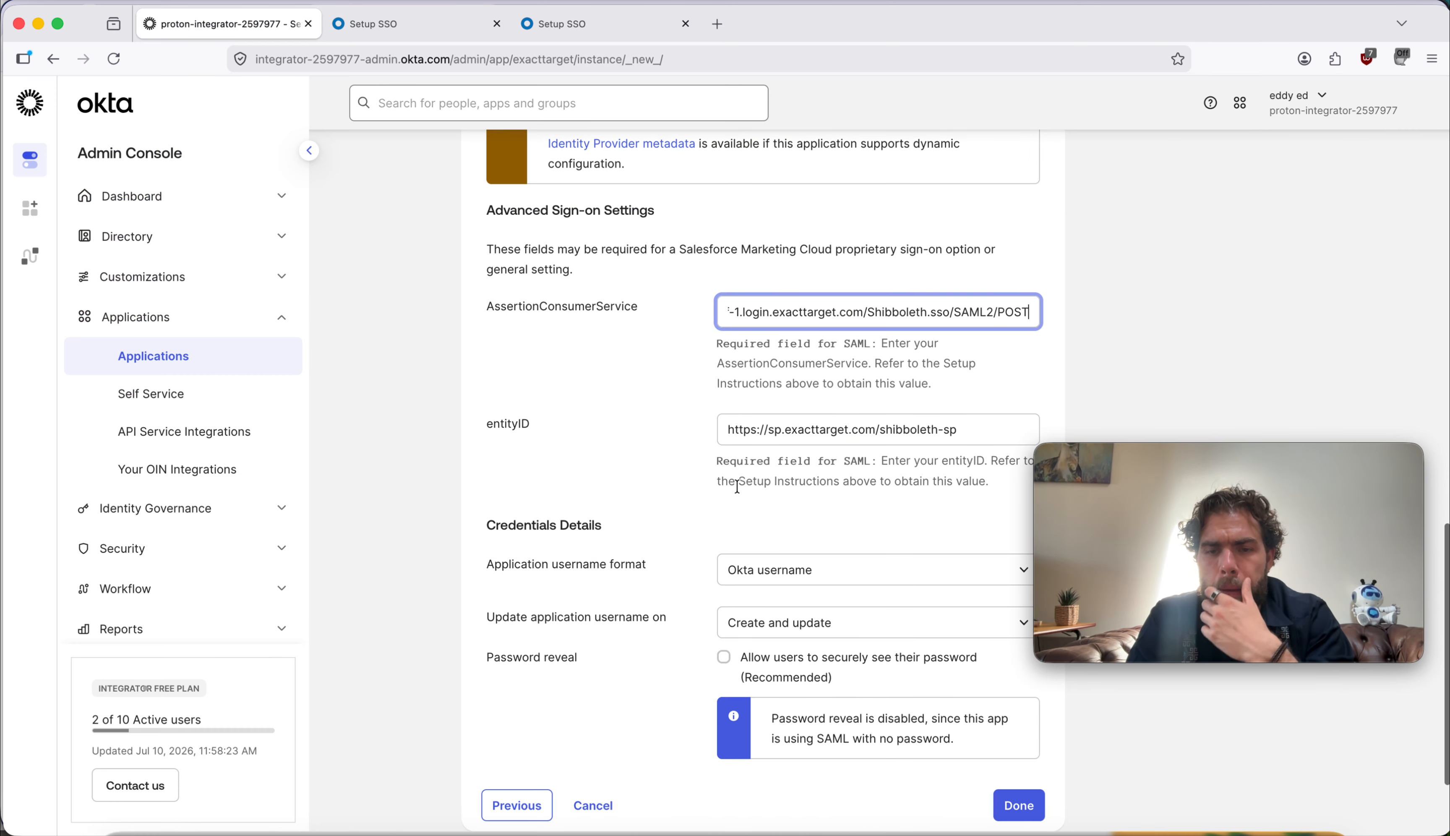
scroll(737, 483, down, 2)
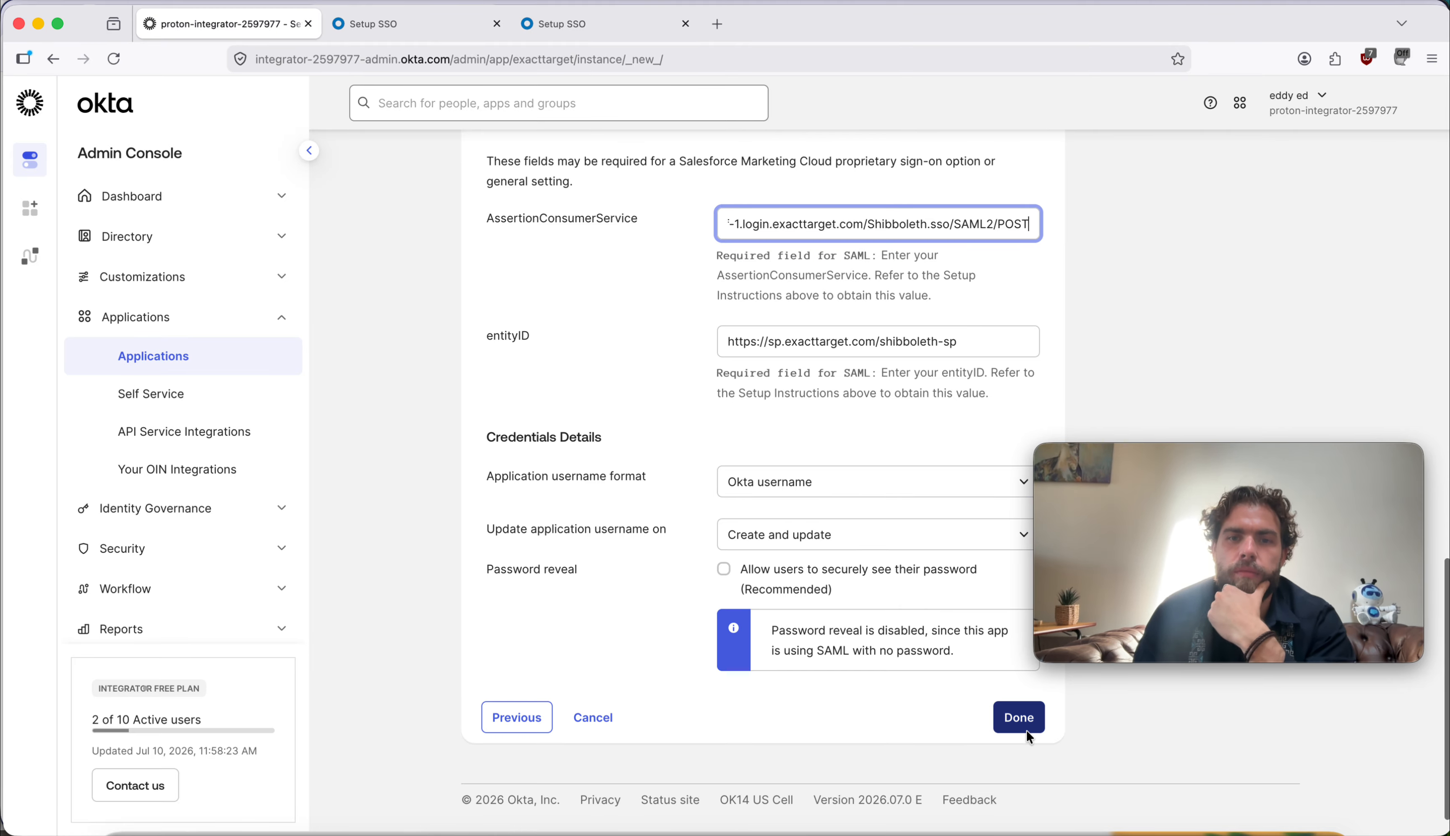
click(1026, 729)
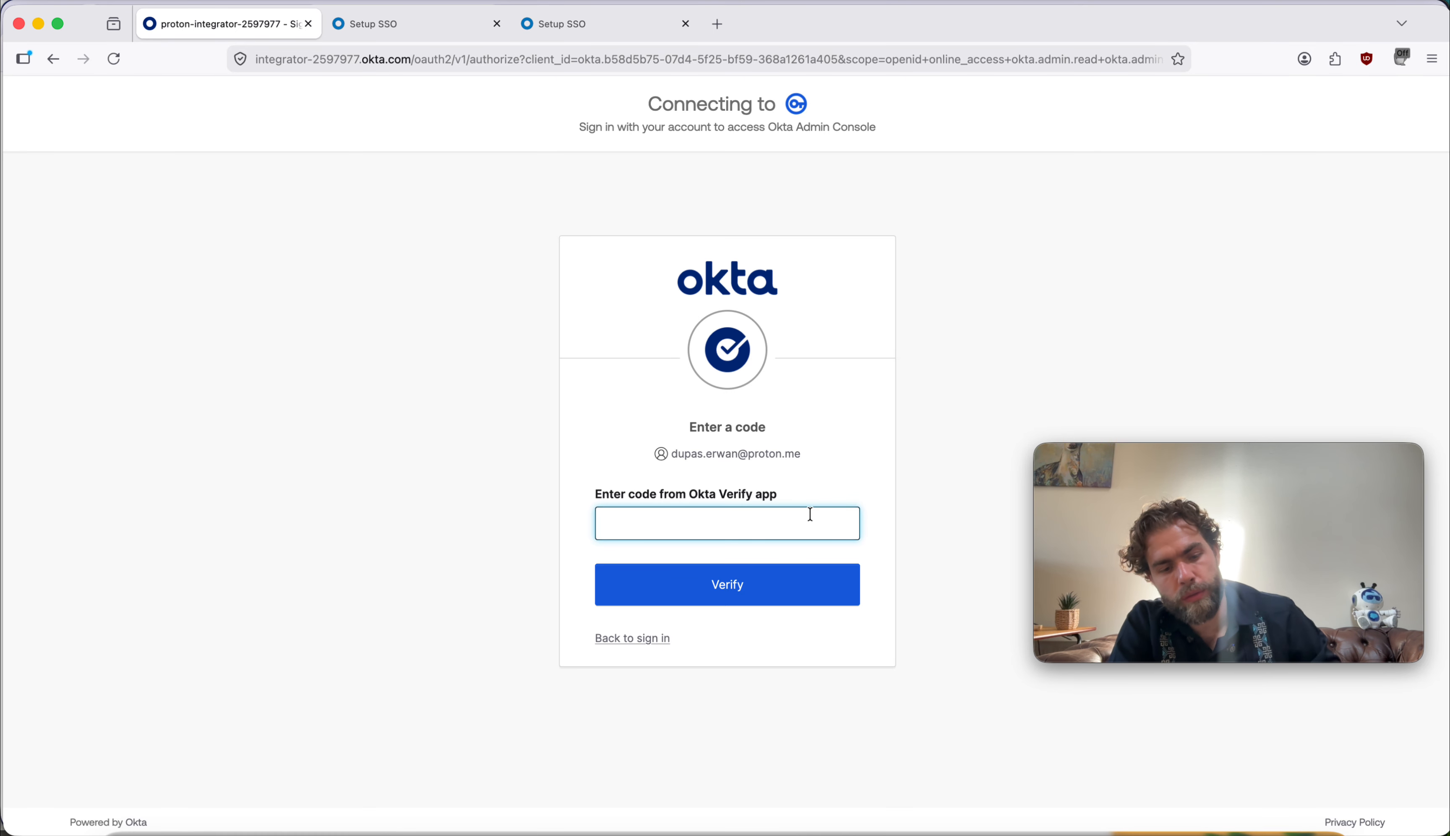
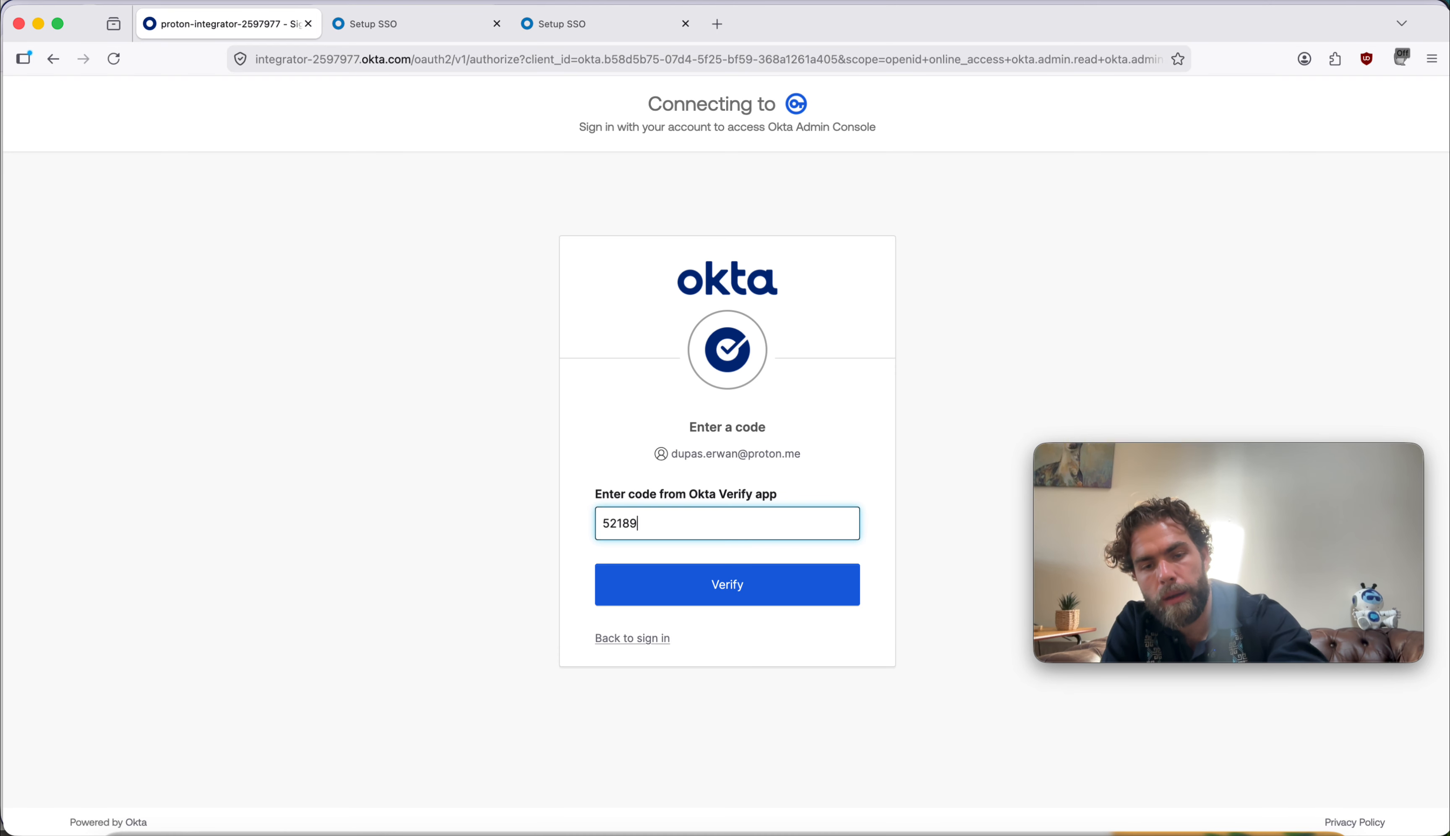
Enter the Okta Verify code to complete sign-in, then return to the SAML setup guide.
key(Return)
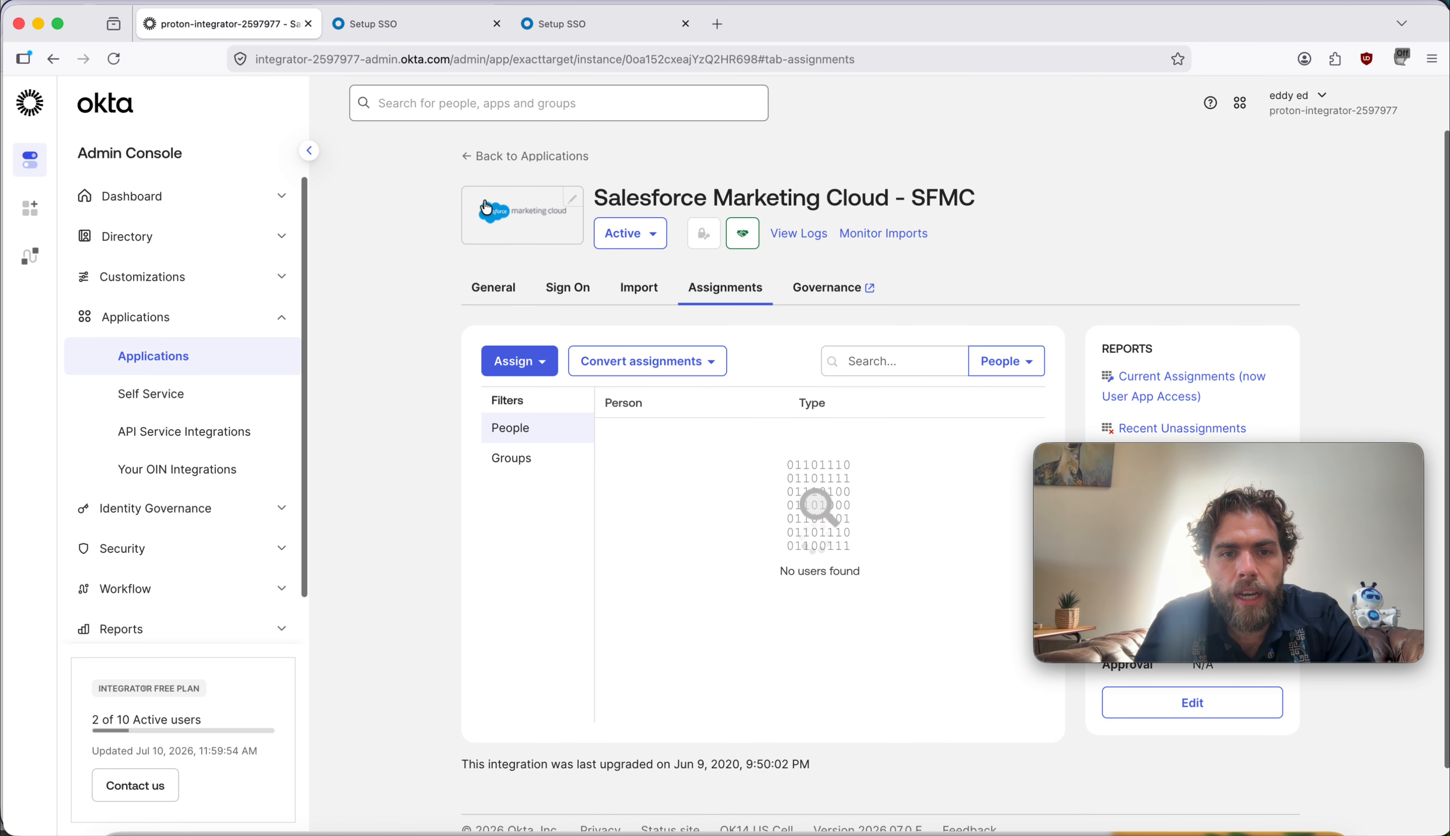
click(351, 31)
Scroll the guide to the Note, select the whole IDP Metadata XML block, then return to Chrome.
scroll(598, 532, down, 5)
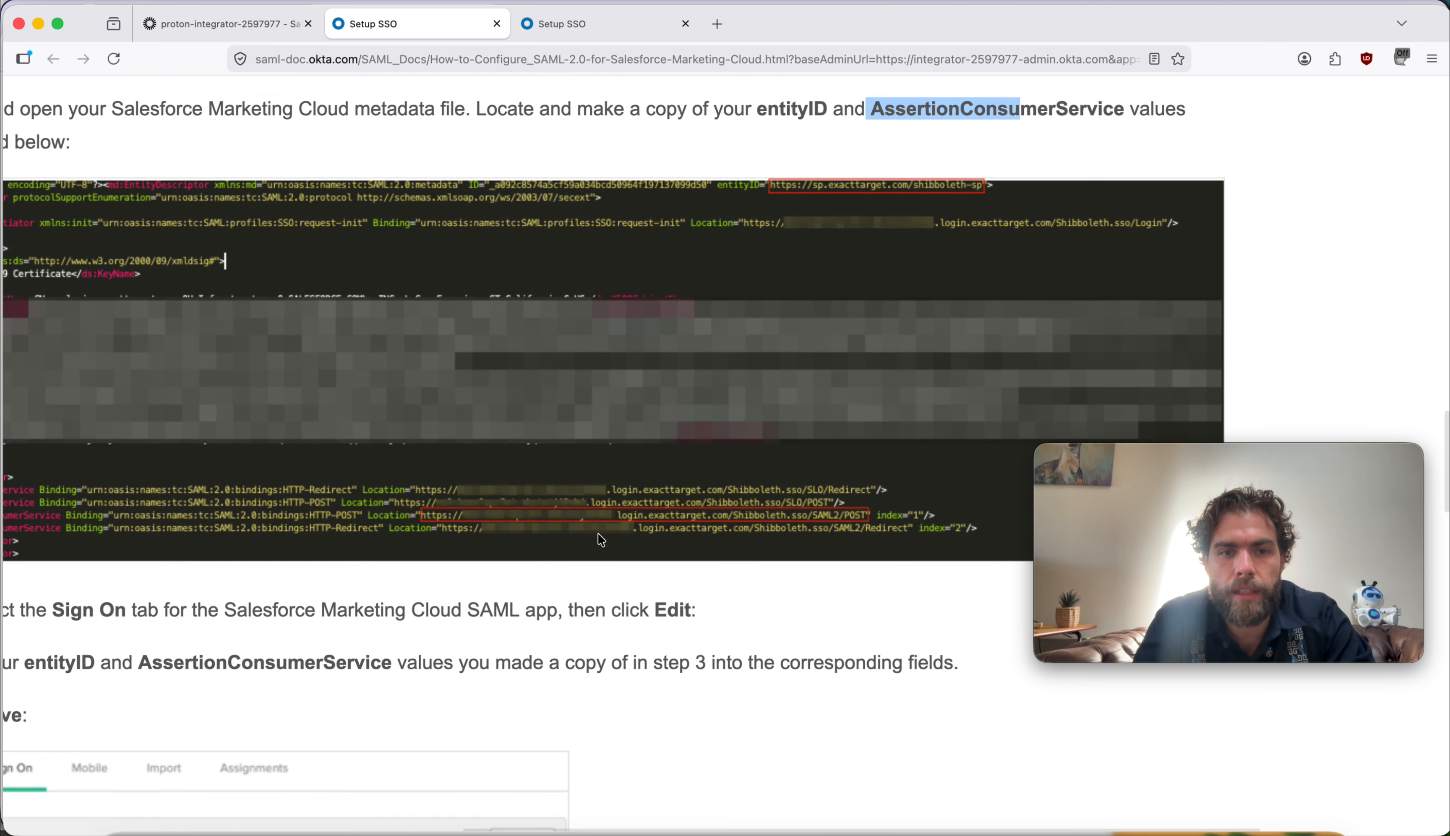
scroll(597, 531, down, 6)
scroll(598, 531, down, 10)
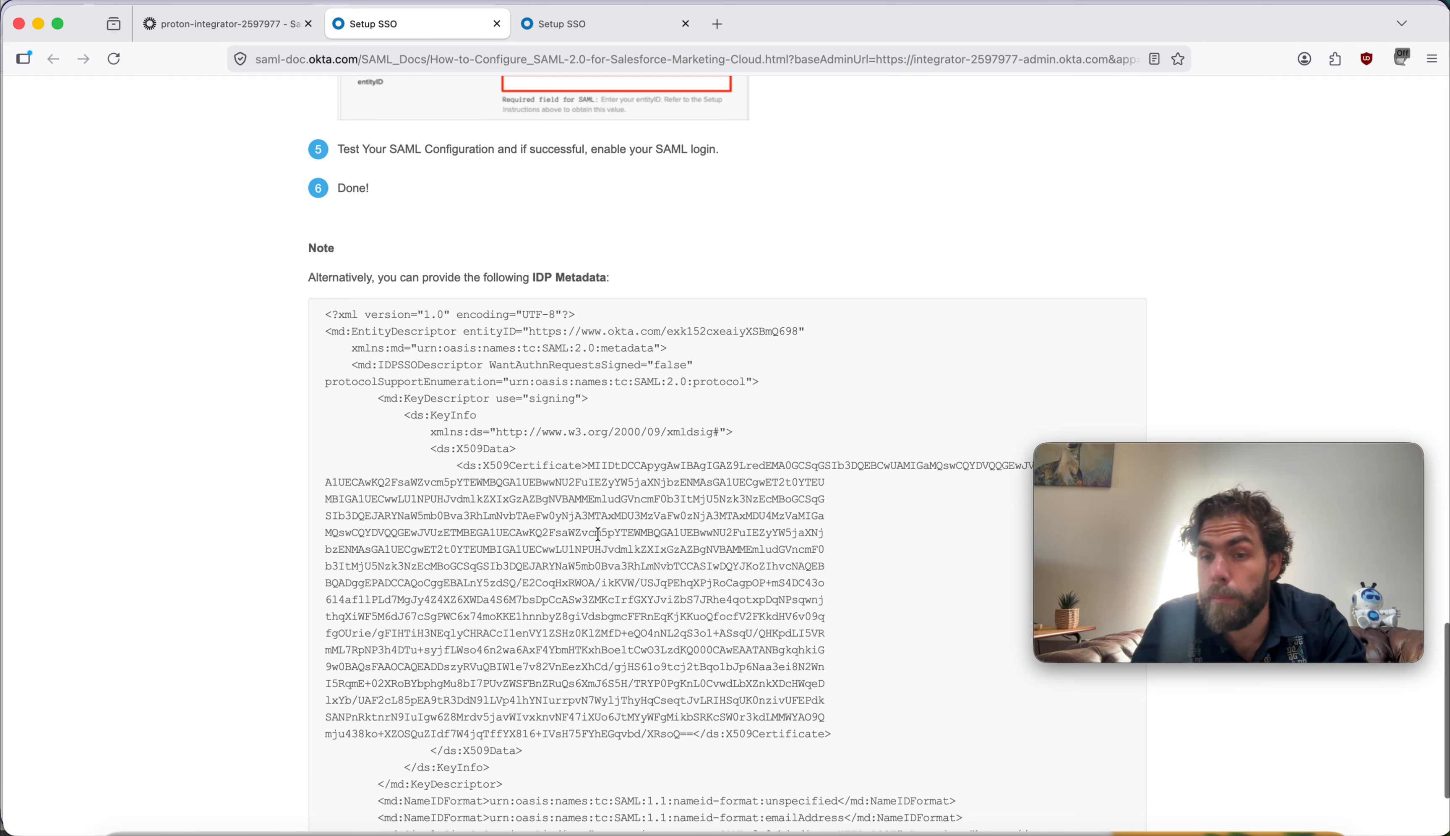
scroll(598, 534, down, 5)
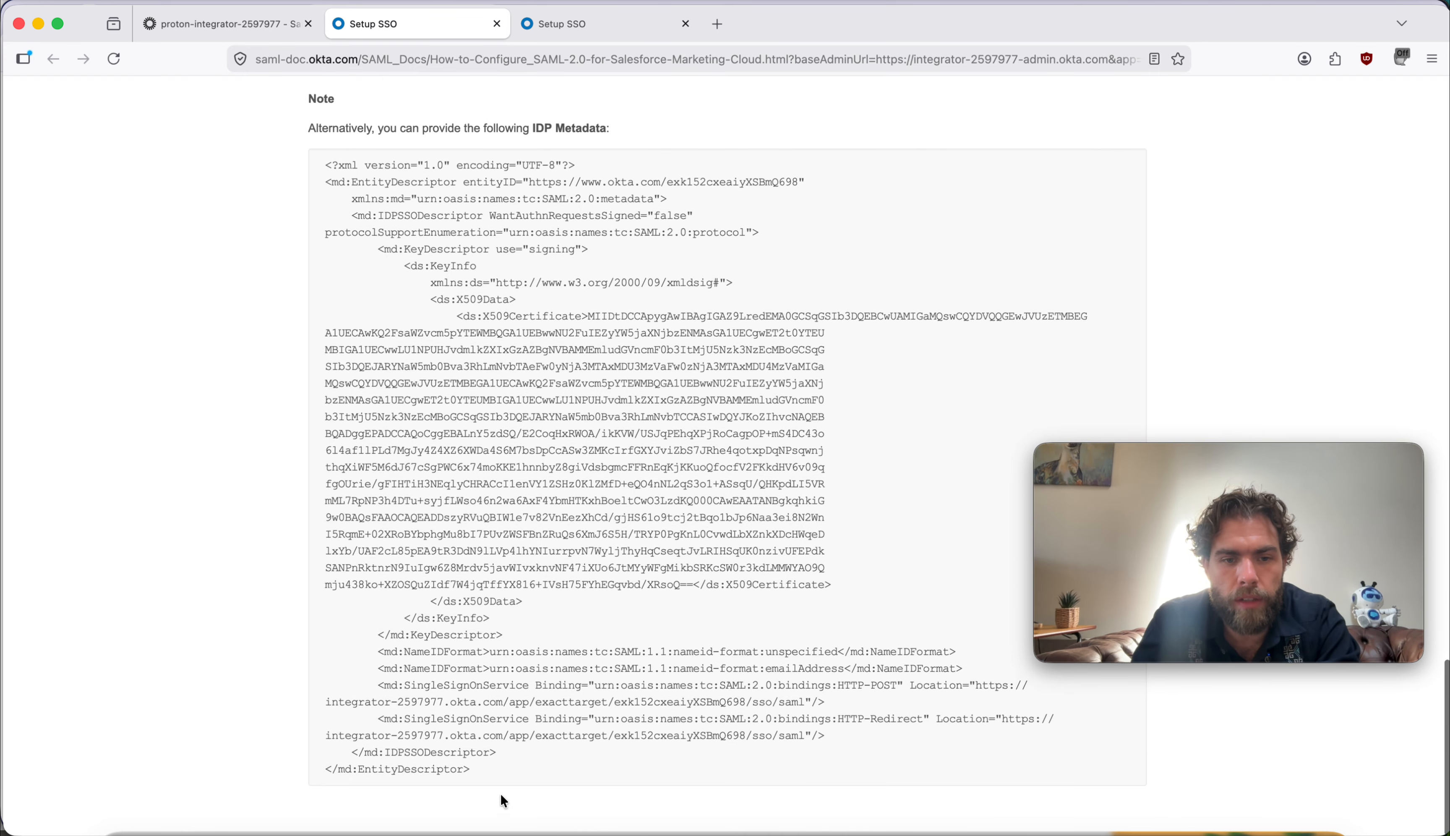
drag(504, 801, 301, 166)
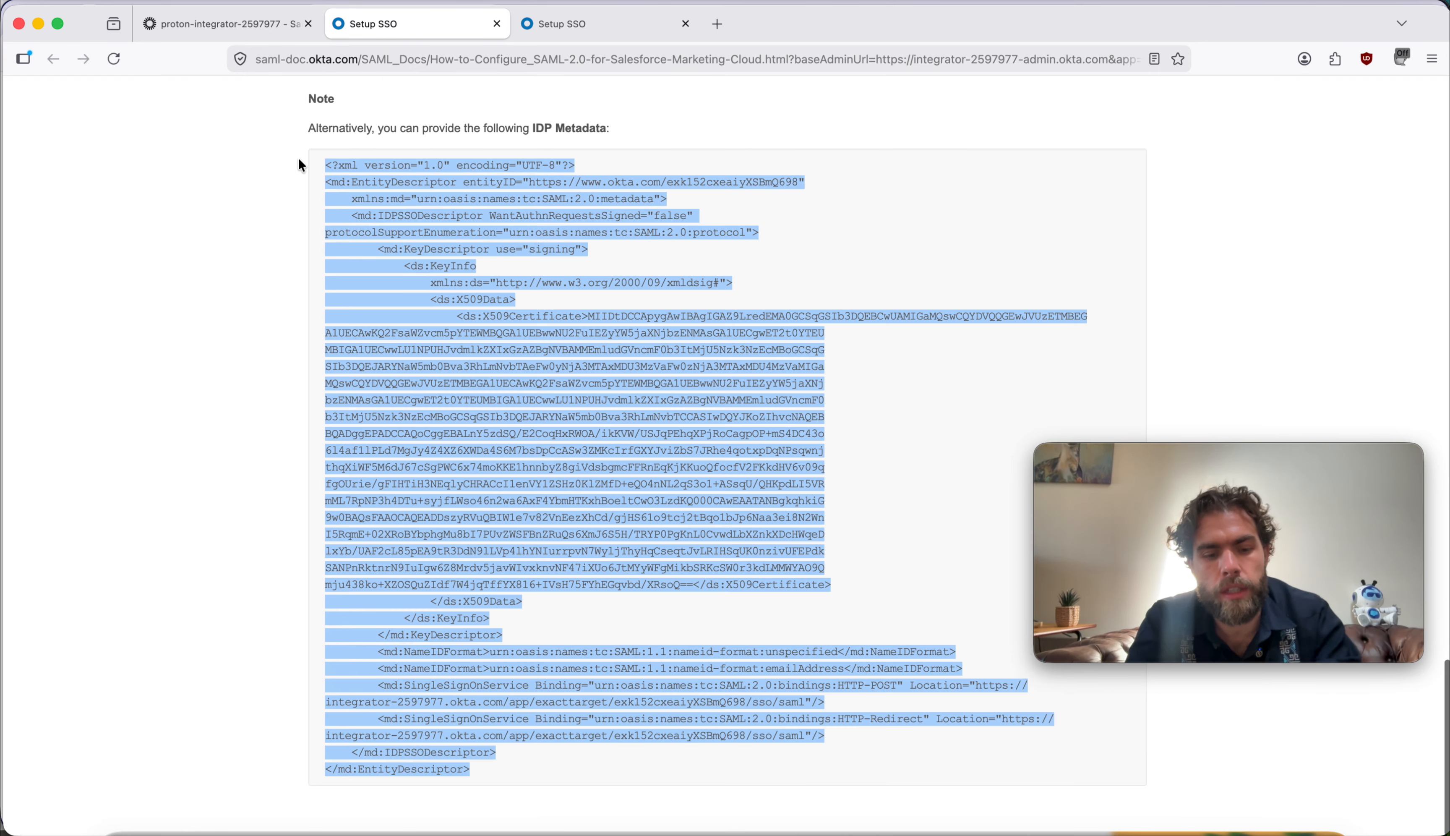
click(431, 821)
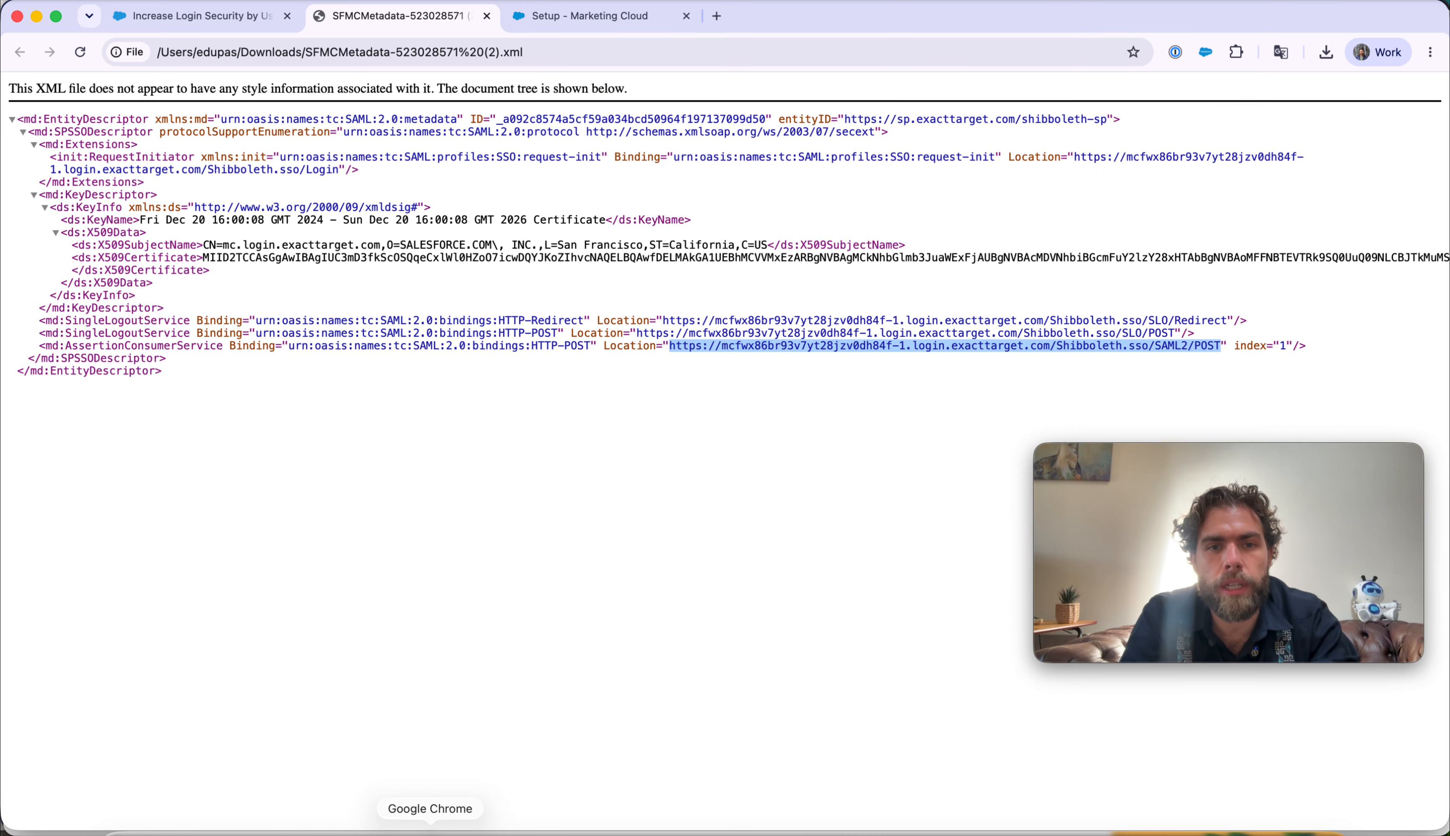
Create an SSO Metadata key named SSO_OKTA in Key Management containing the pasted Okta IDP metadata.
click(595, 16)
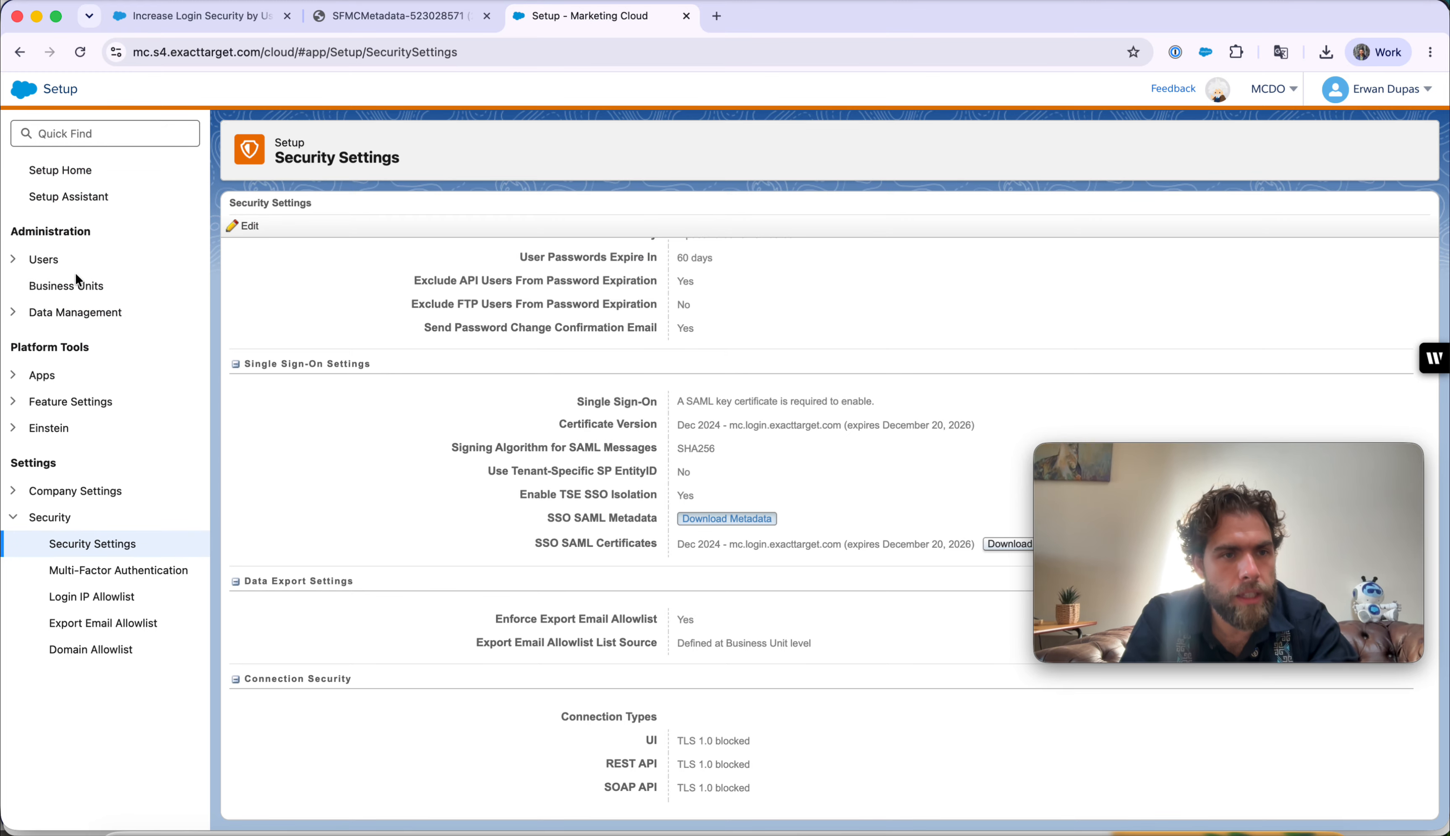
click(72, 312)
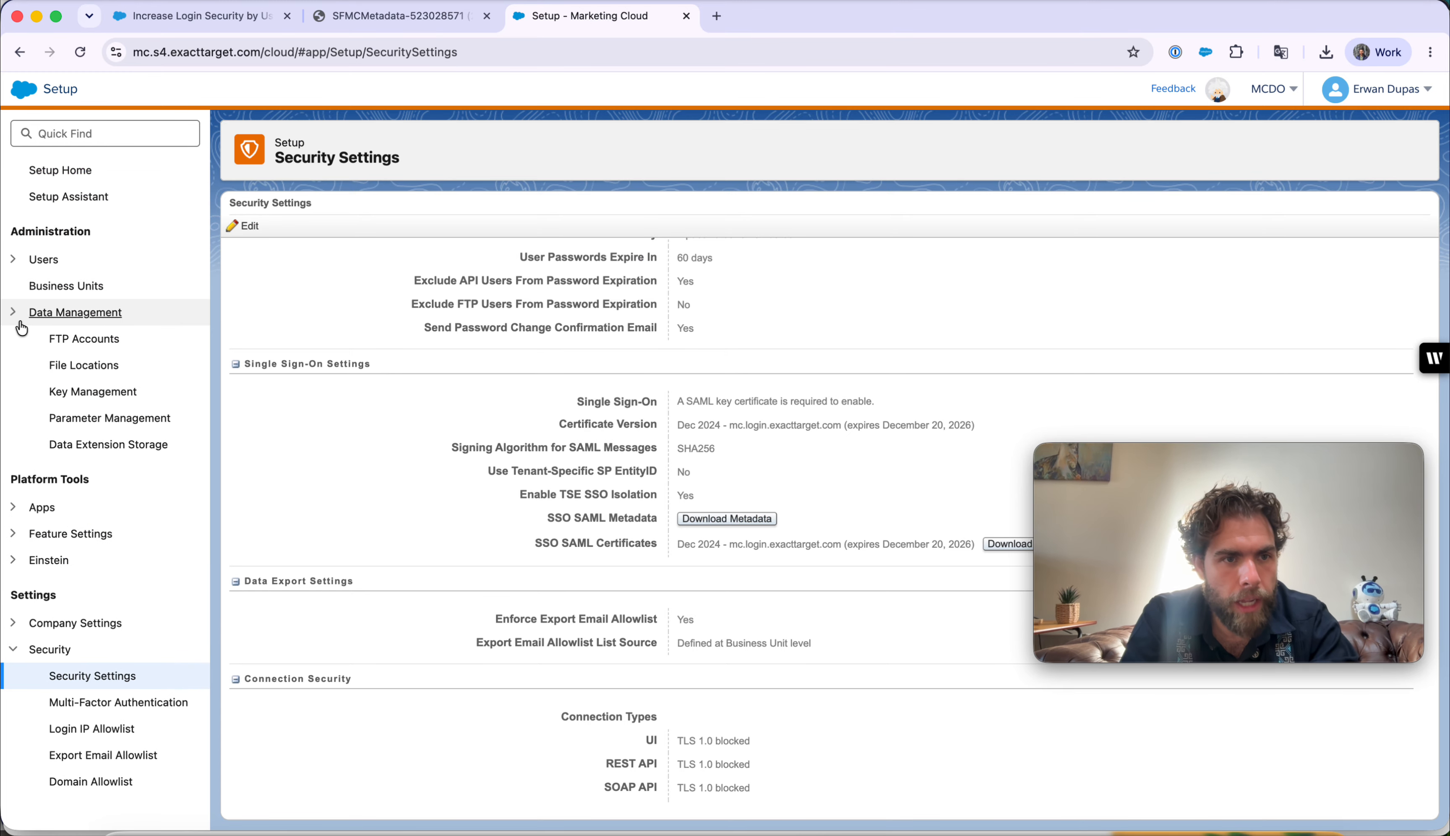
click(86, 393)
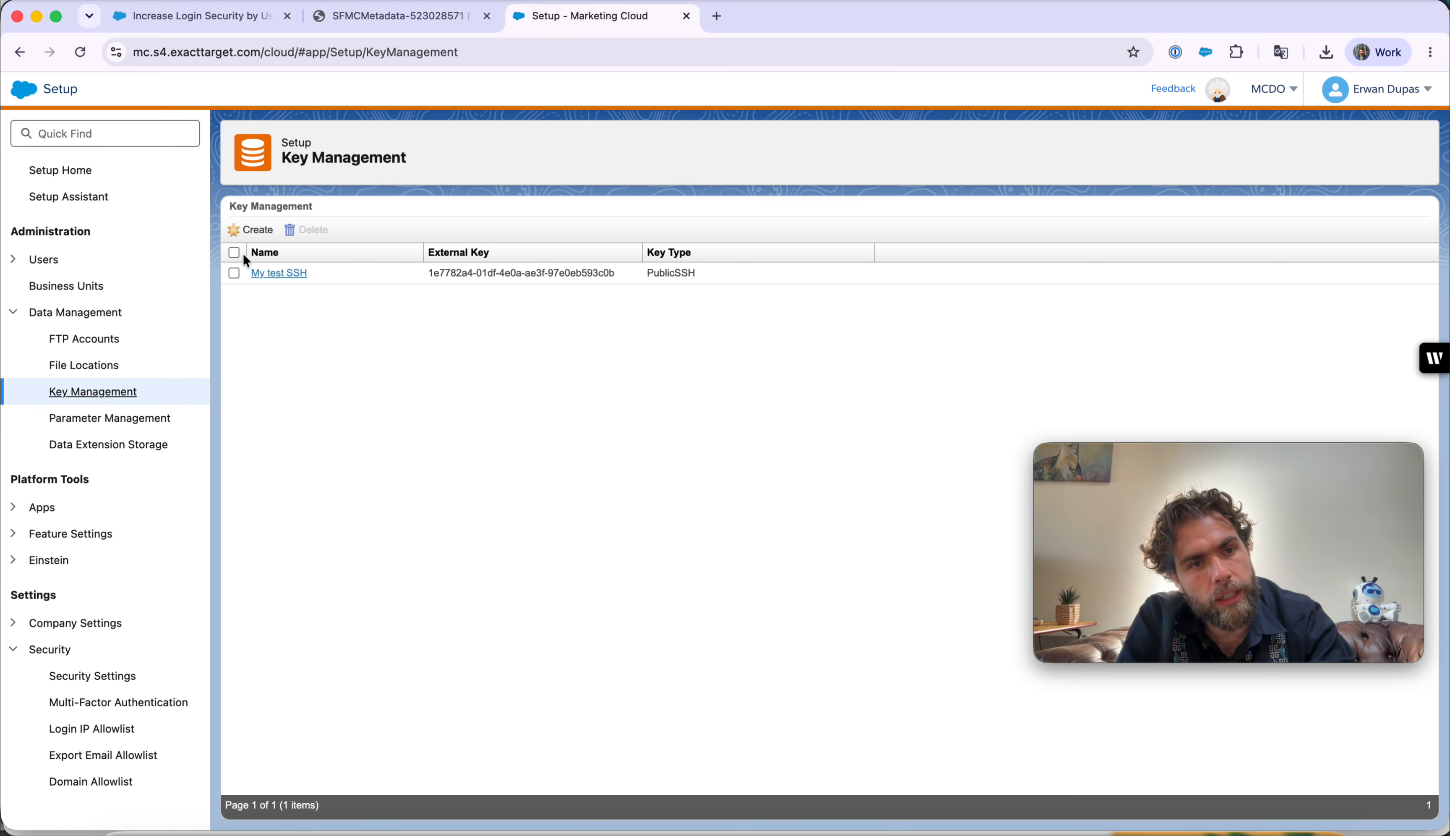
click(259, 233)
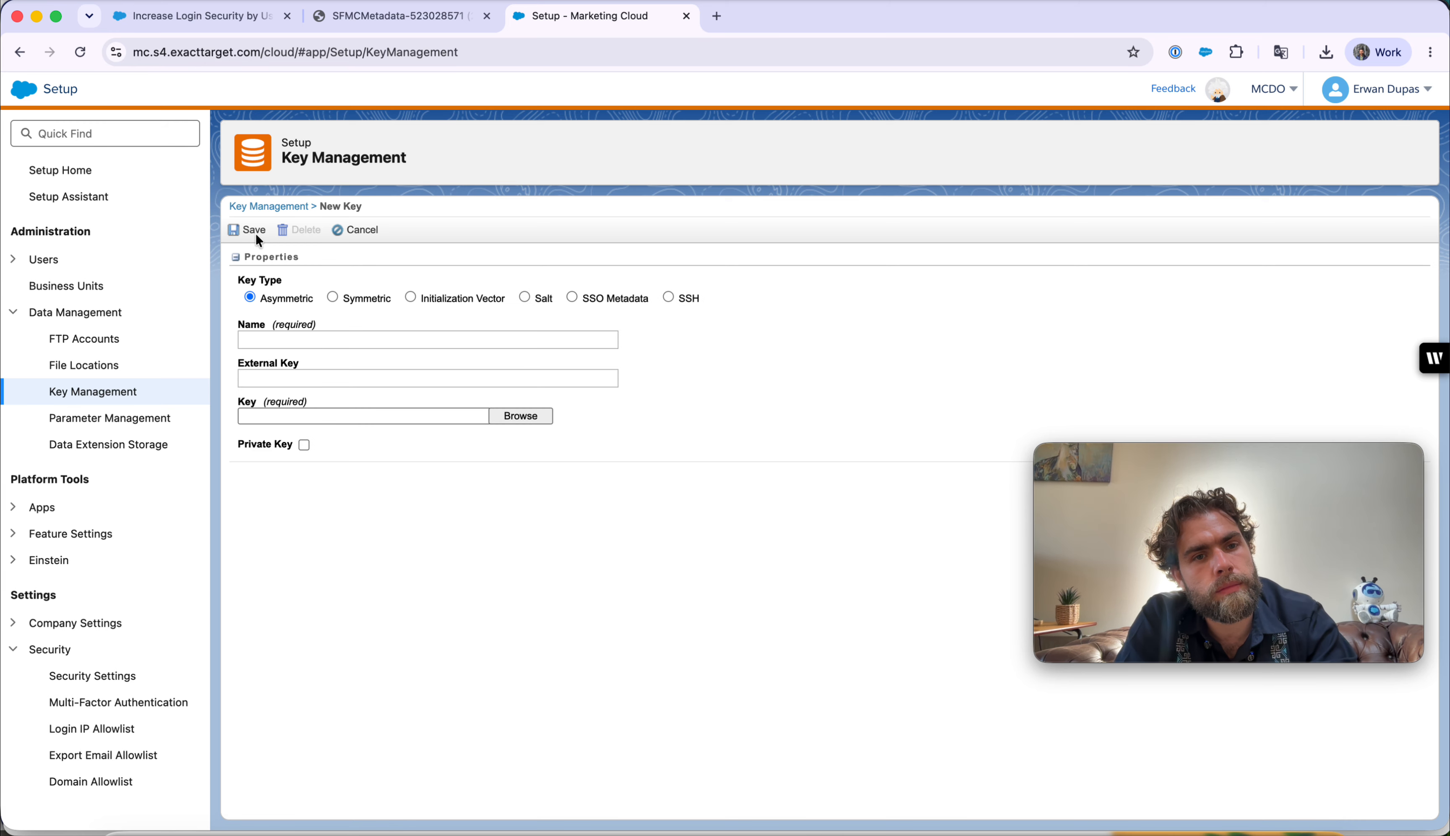
click(573, 297)
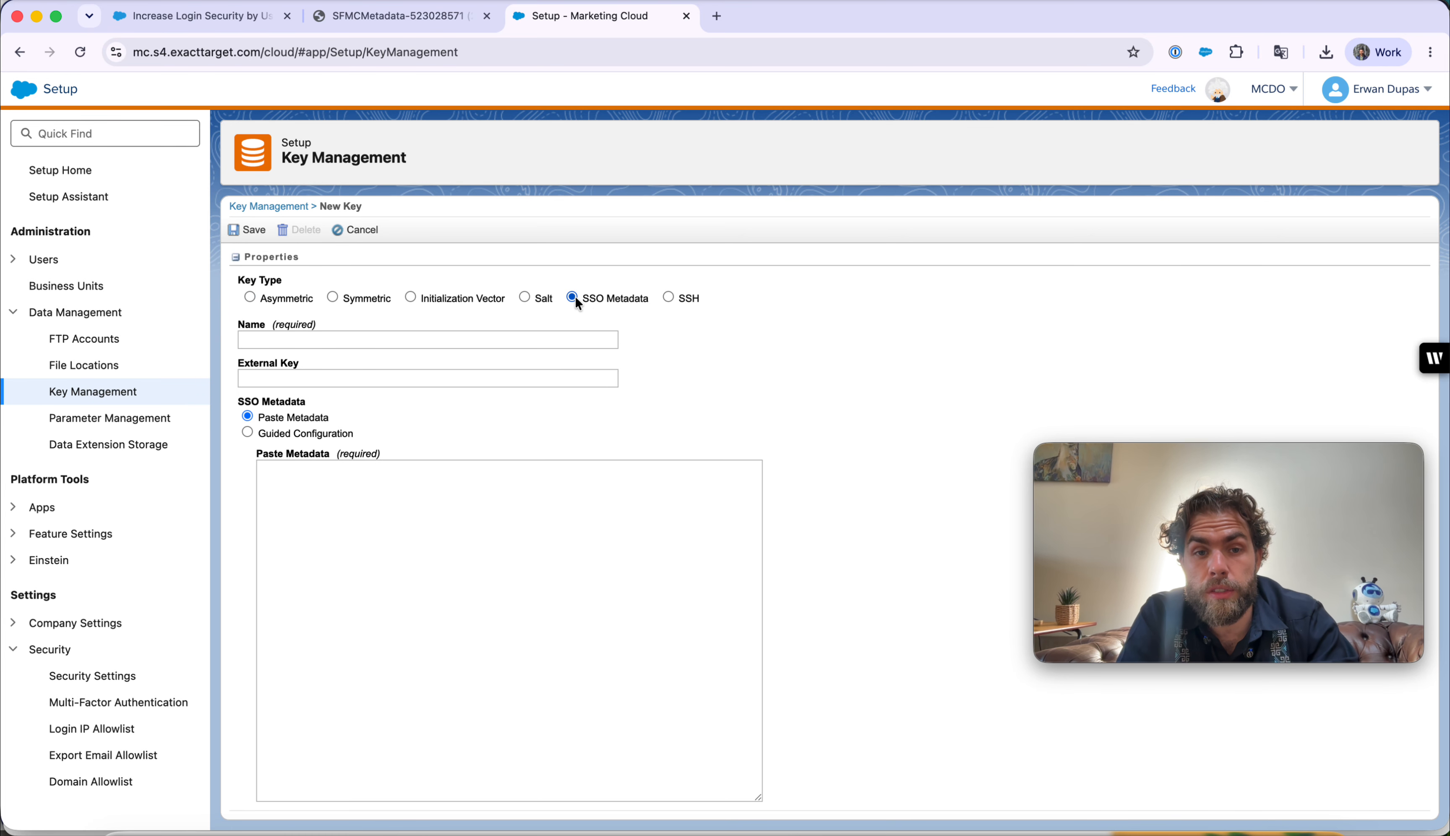
click(377, 559)
key(super+v)
click(336, 340)
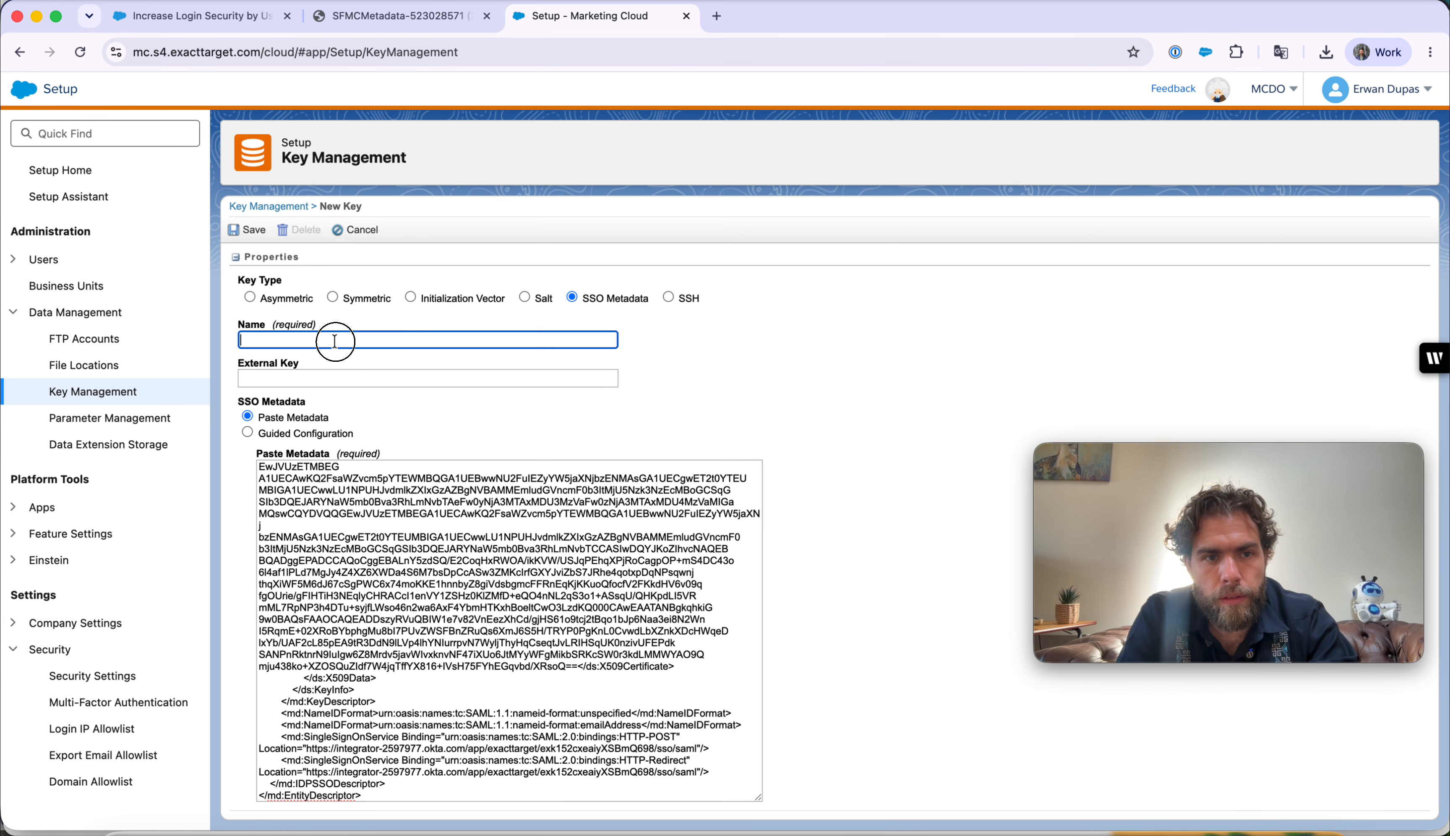
text(SSO)
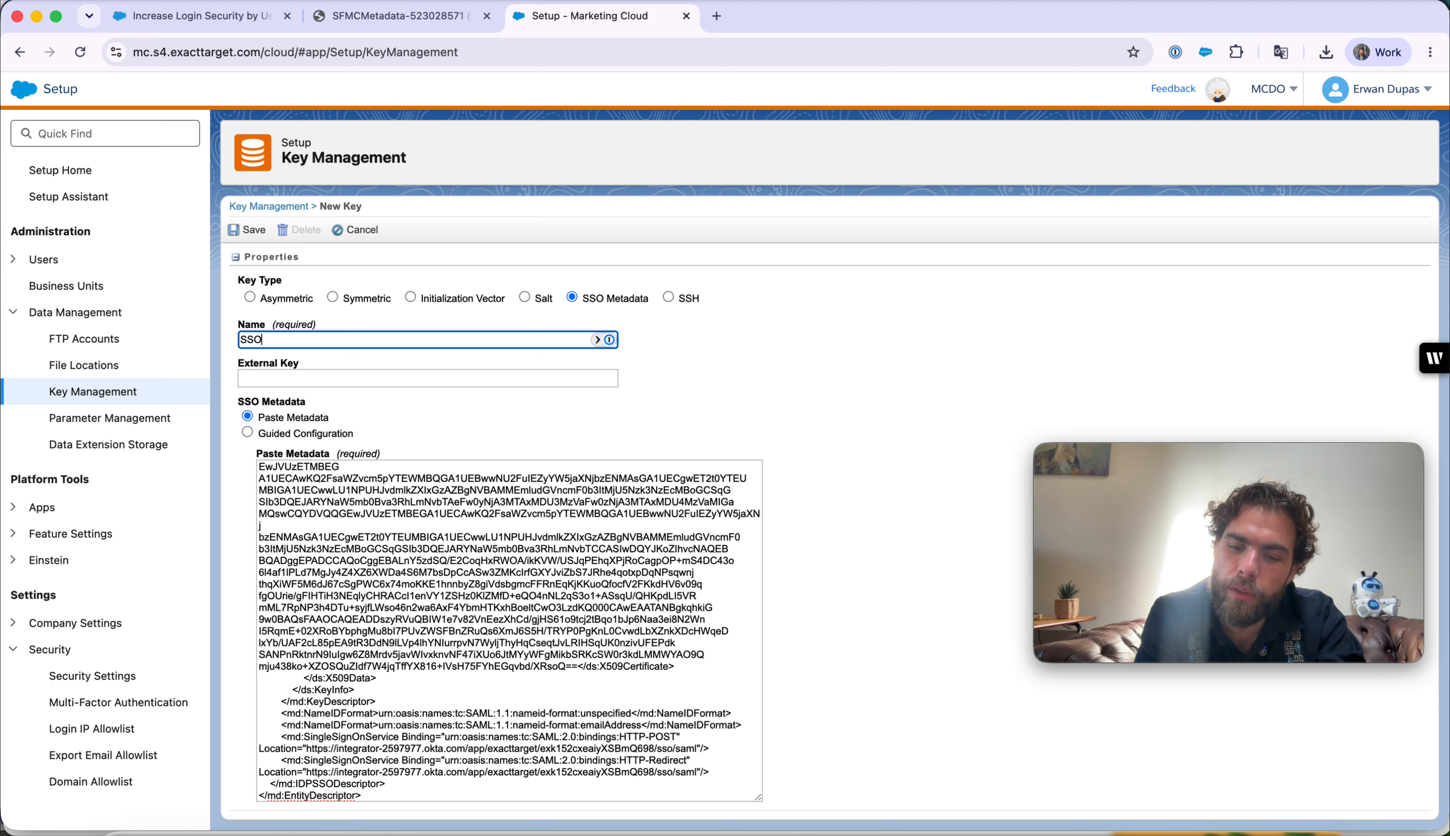
text(_OKTA)
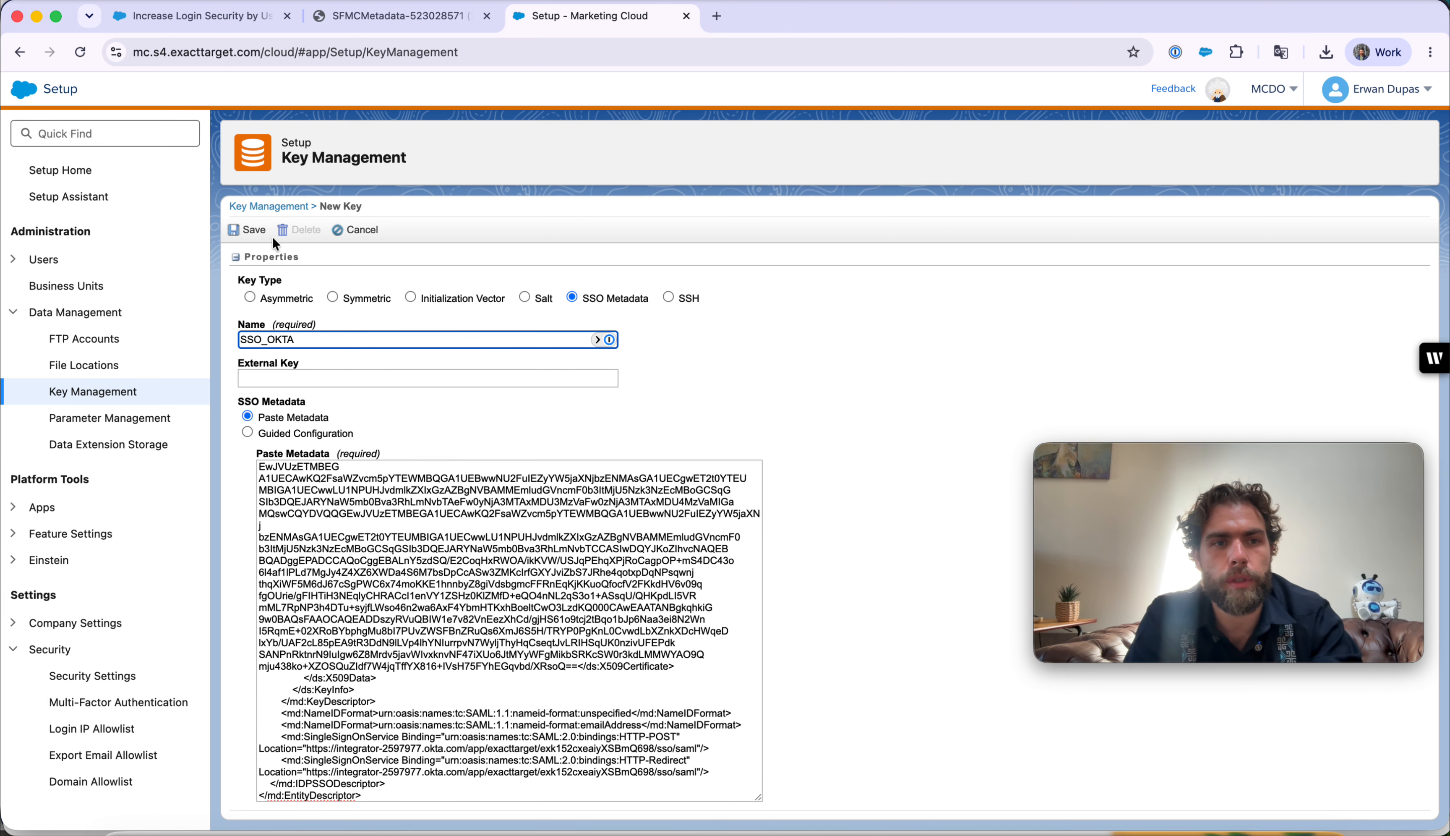
click(250, 232)
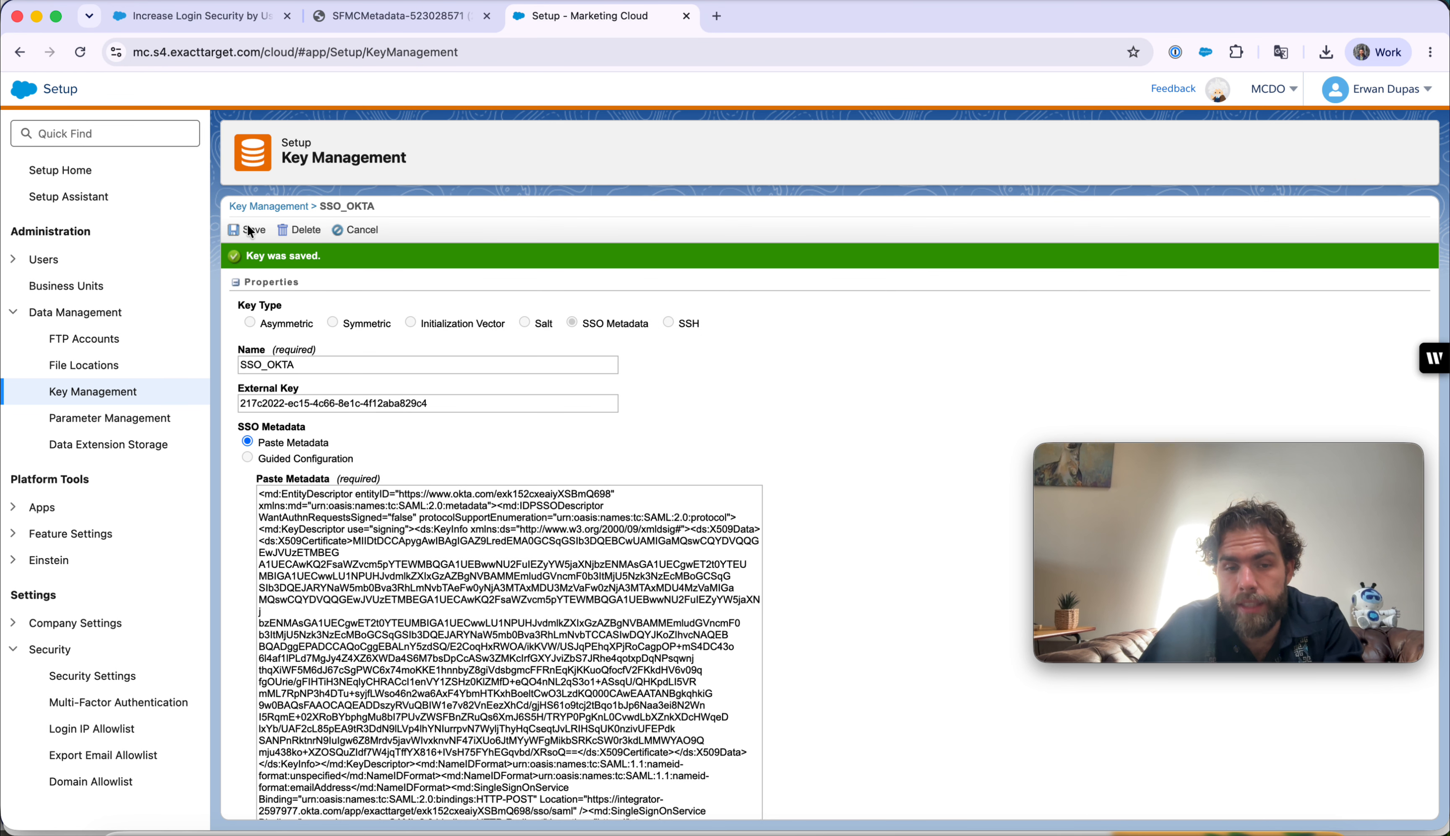
click(95, 679)
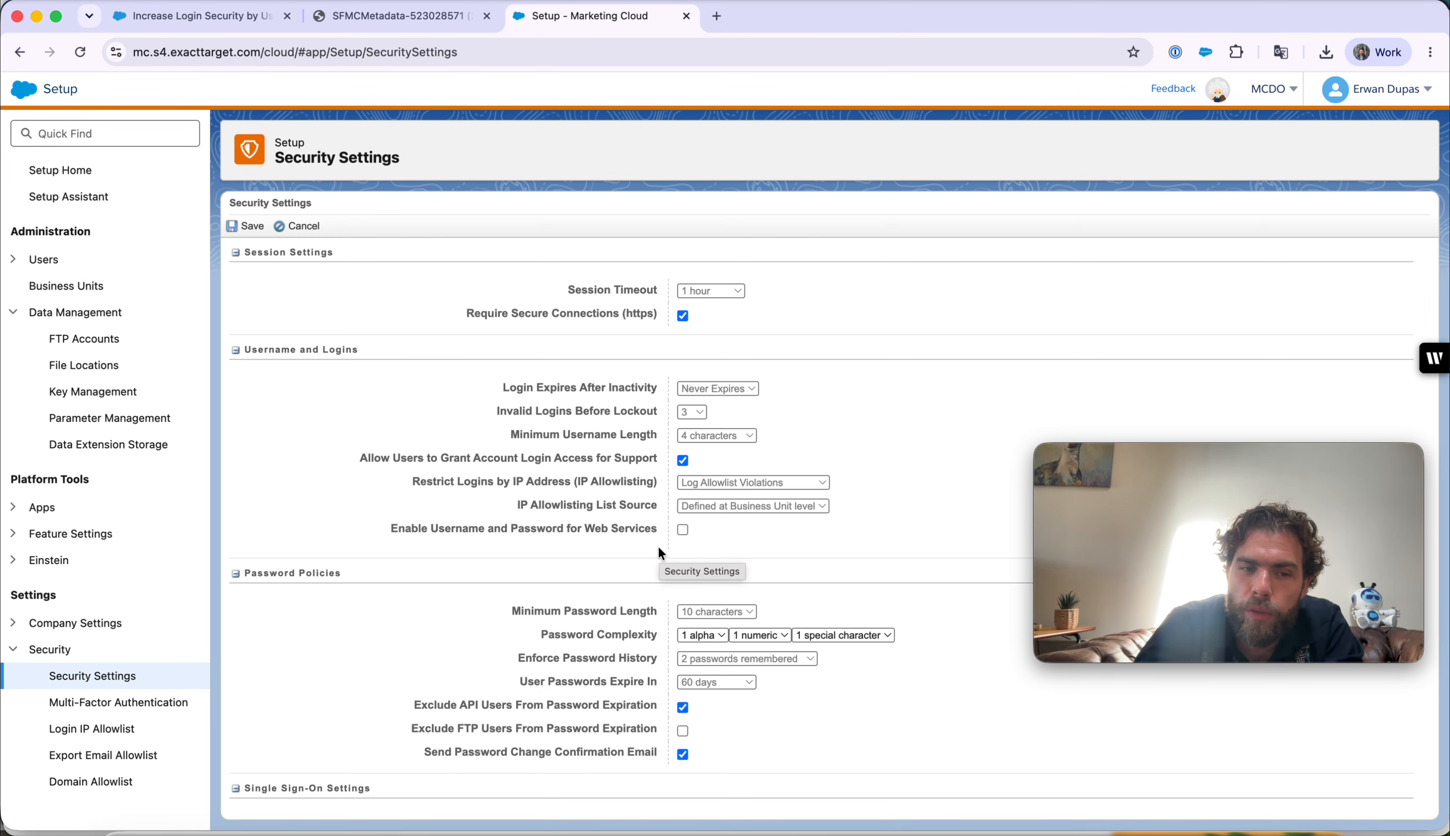
Tick the Single Sign-On checkbox under Single Sign-On Settings and save the security settings.
scroll(657, 545, down, 5)
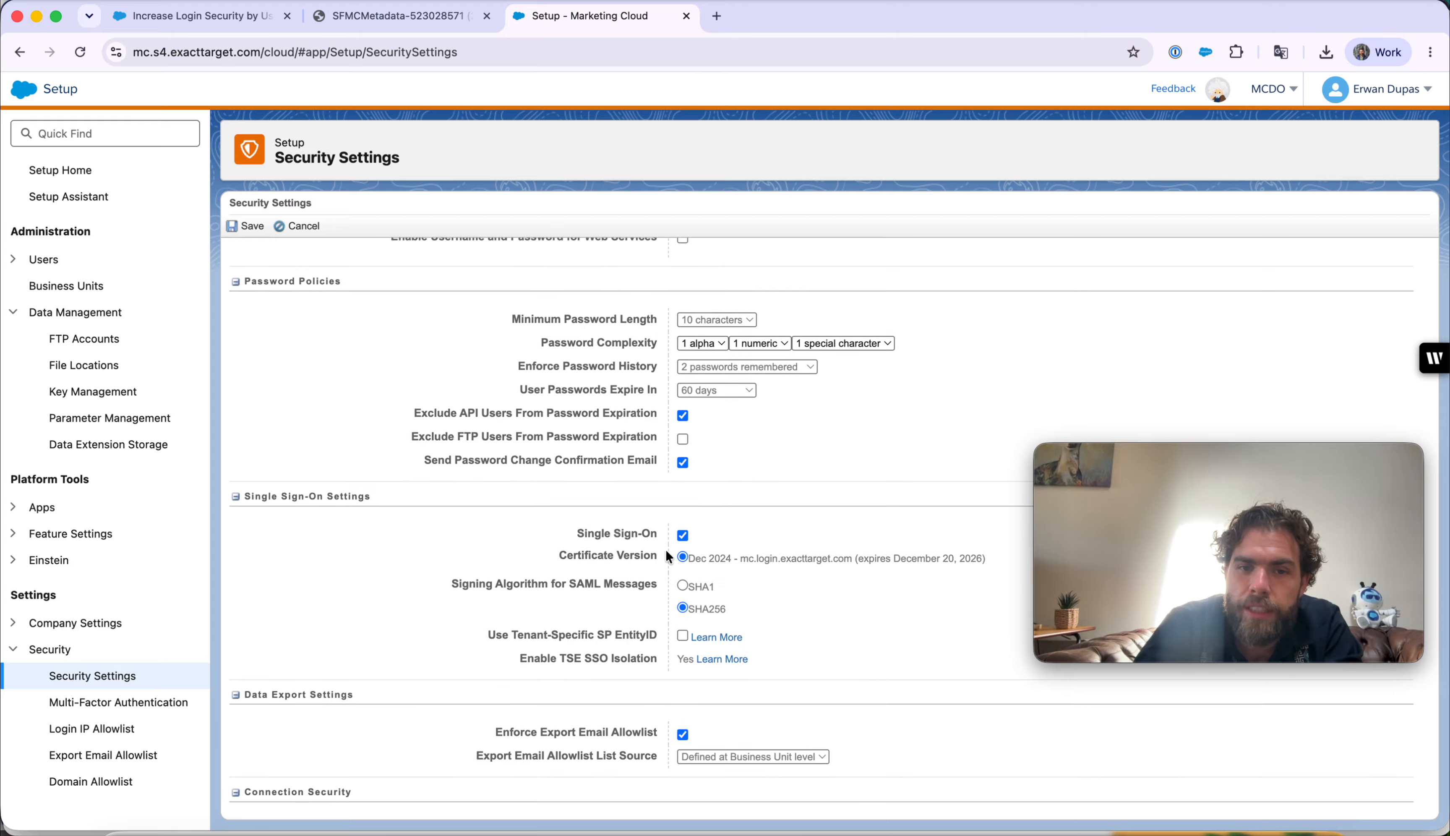
click(680, 538)
click(681, 538)
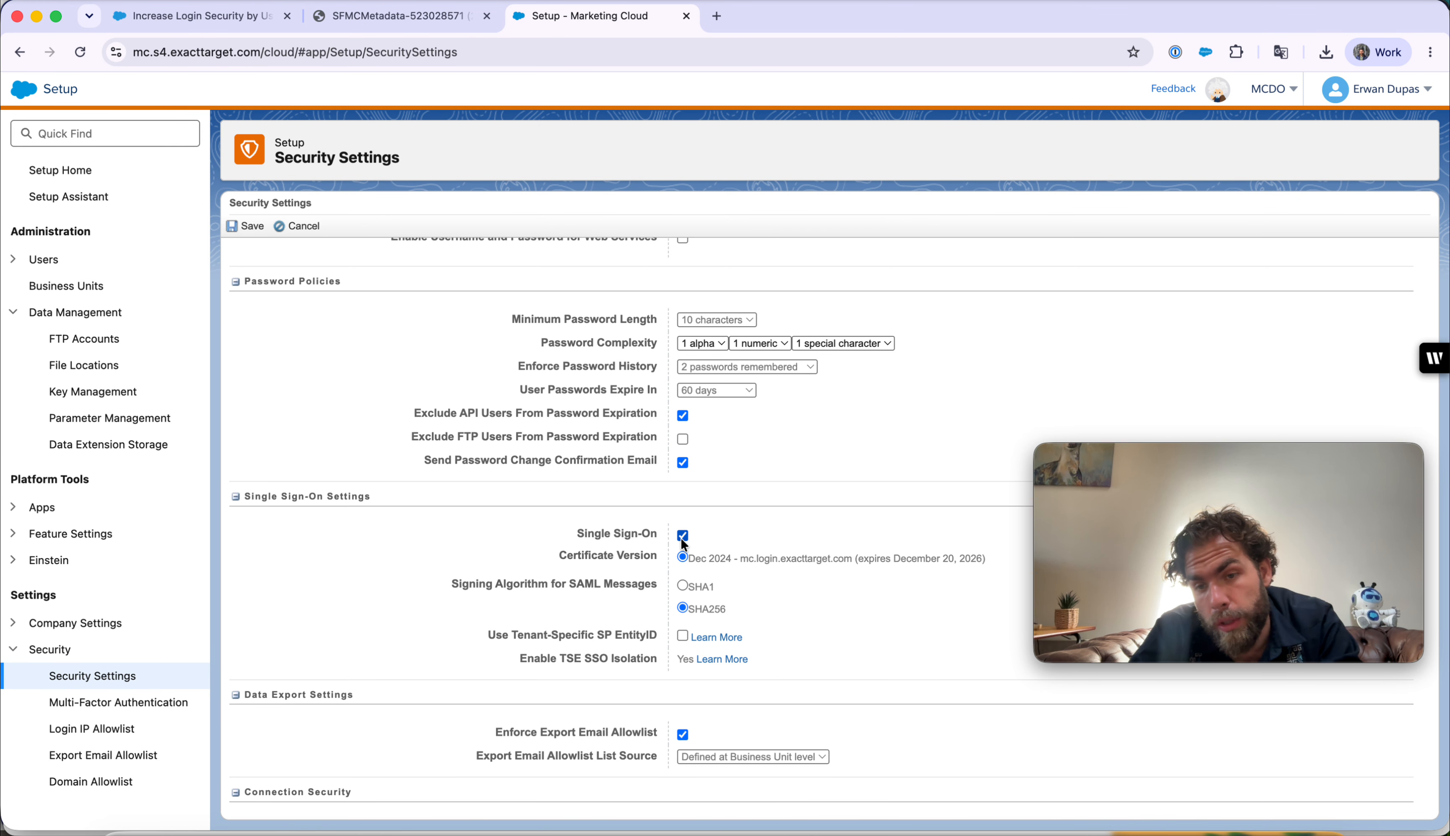
click(245, 226)
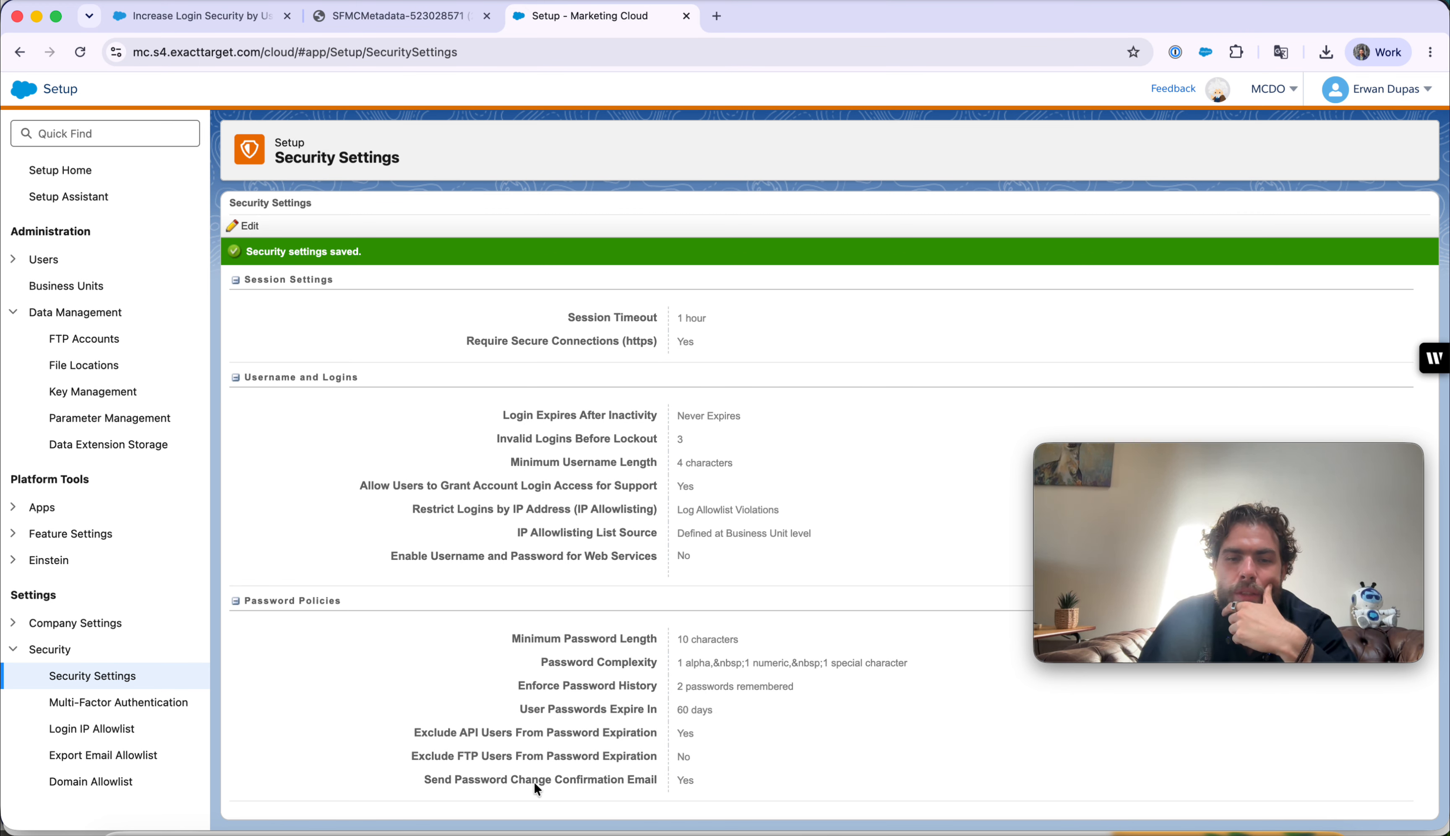
click(727, 833)
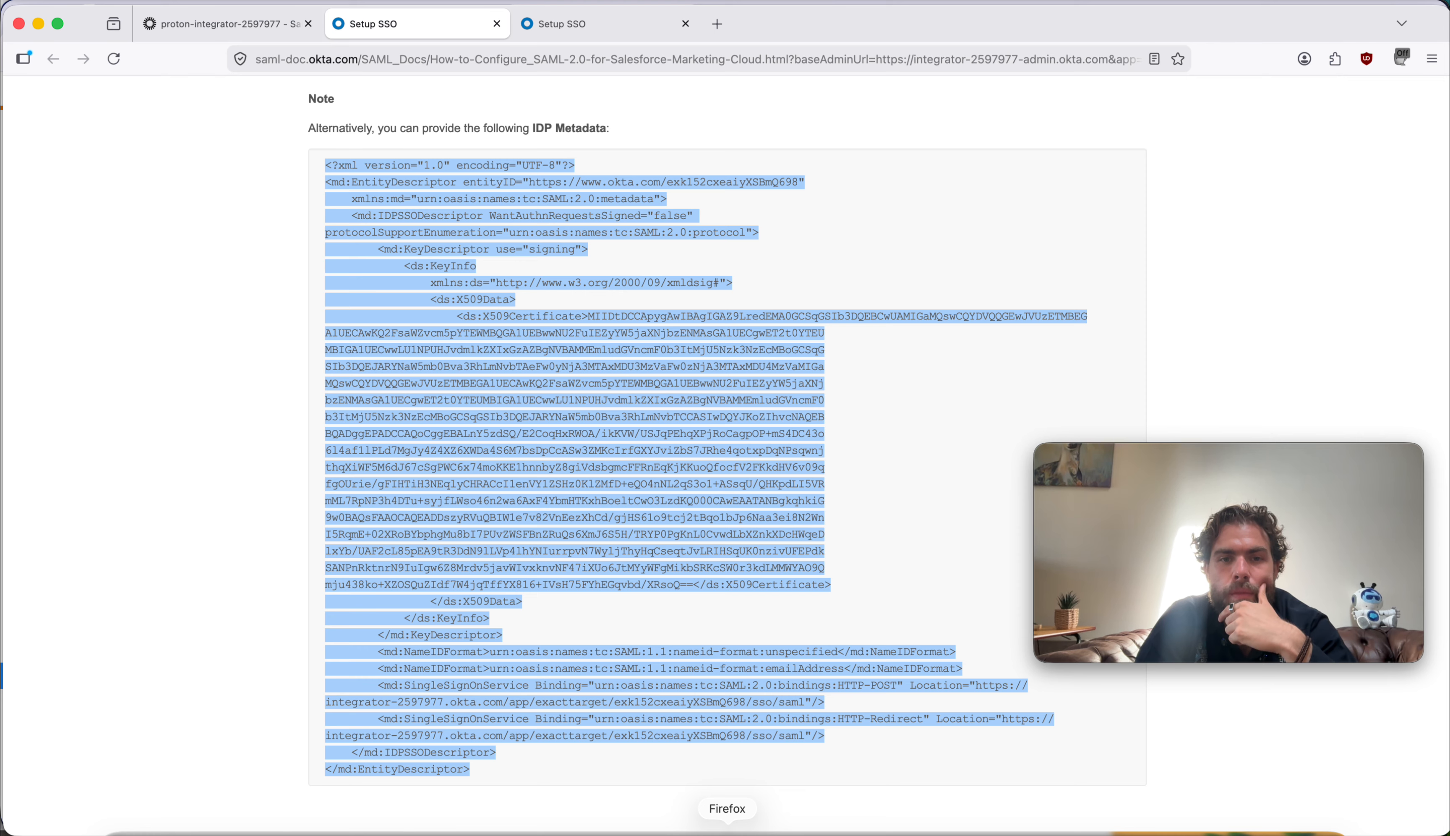
Return to the SFMC app in Okta and look over the People and Groups assignment options.
click(224, 36)
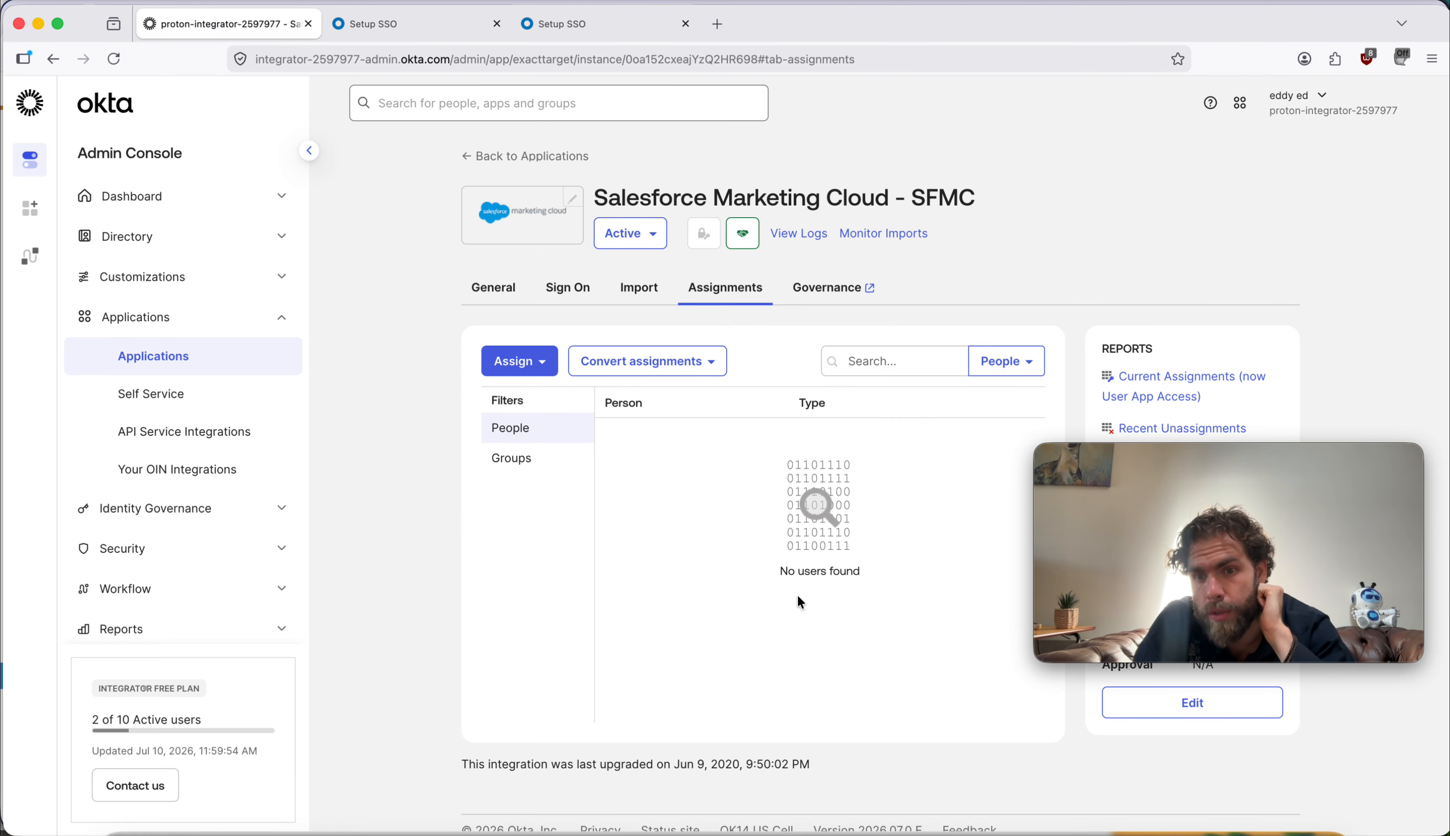
click(519, 361)
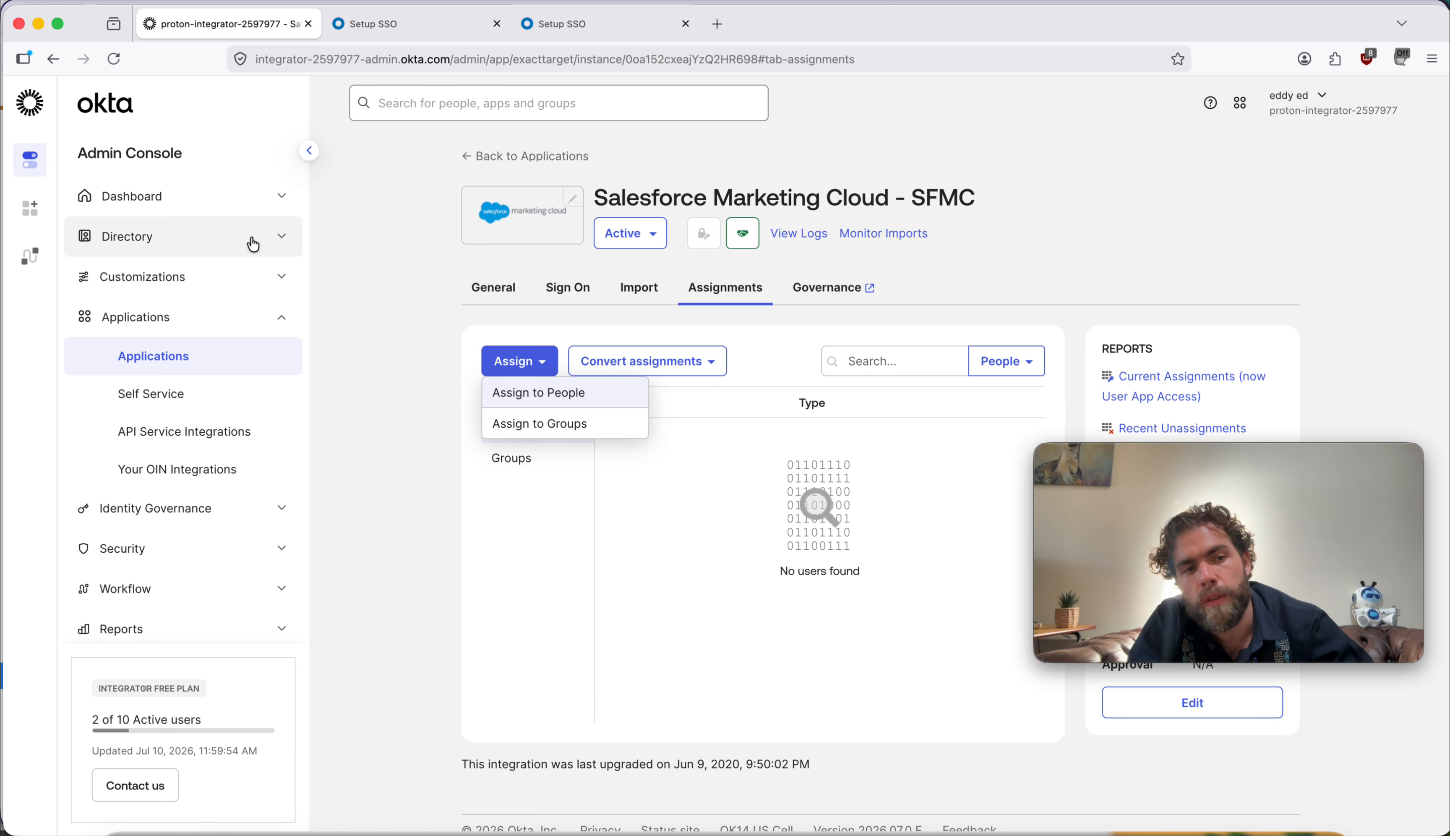
click(282, 237)
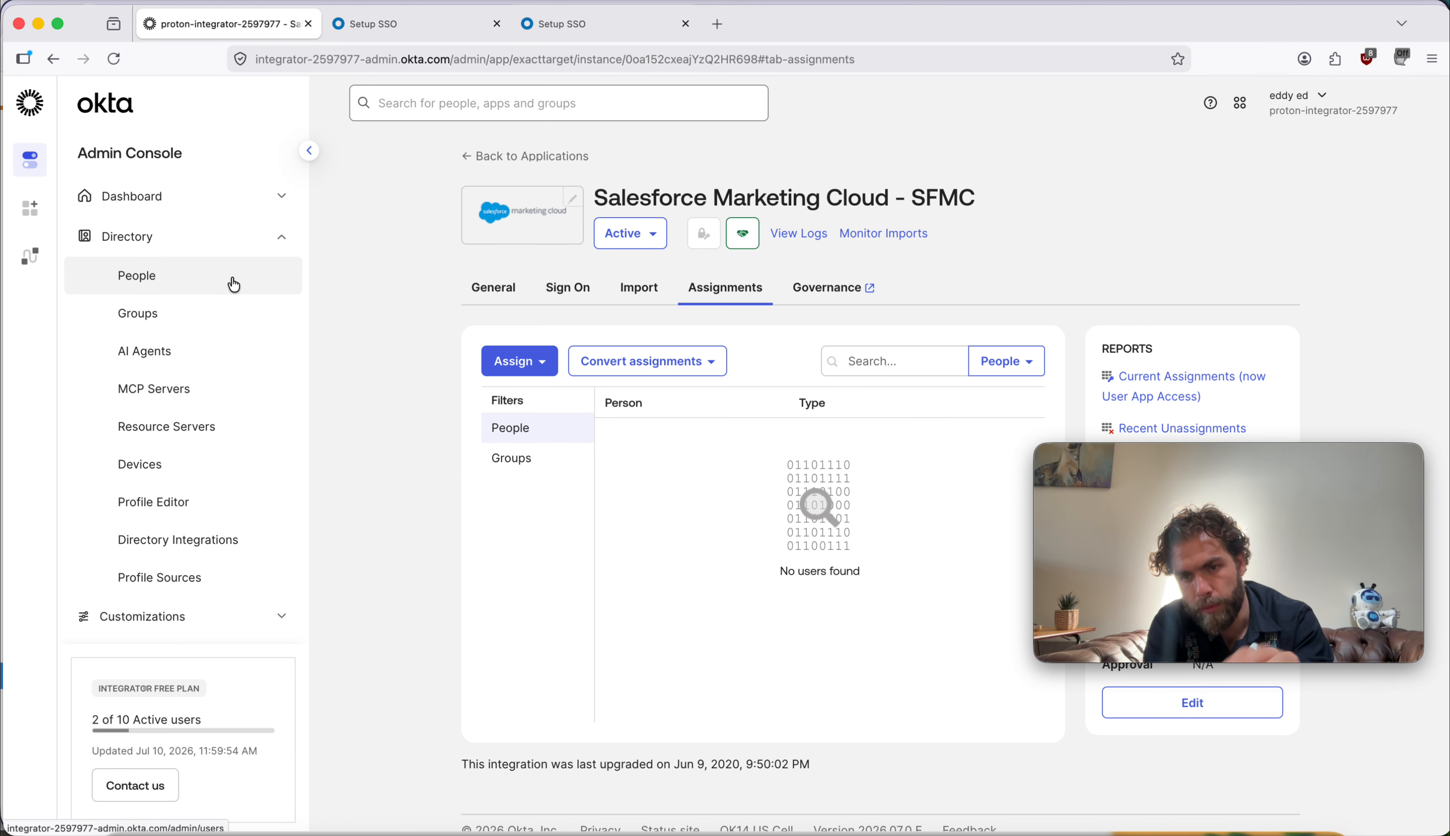
scroll(233, 411, down, 3)
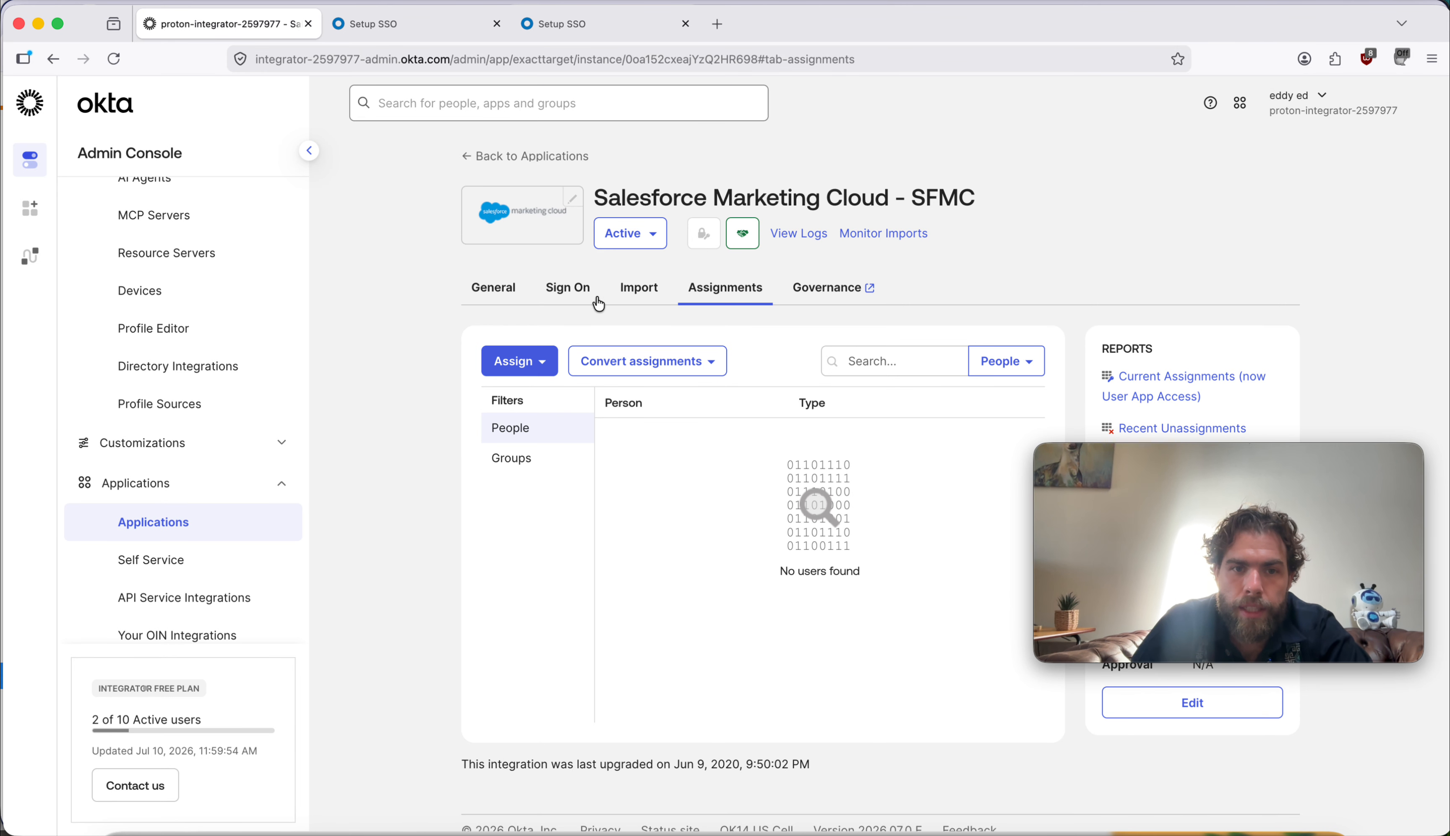
Assign the app to the first listed person, keeping their e-mail as the username.
click(544, 361)
click(546, 394)
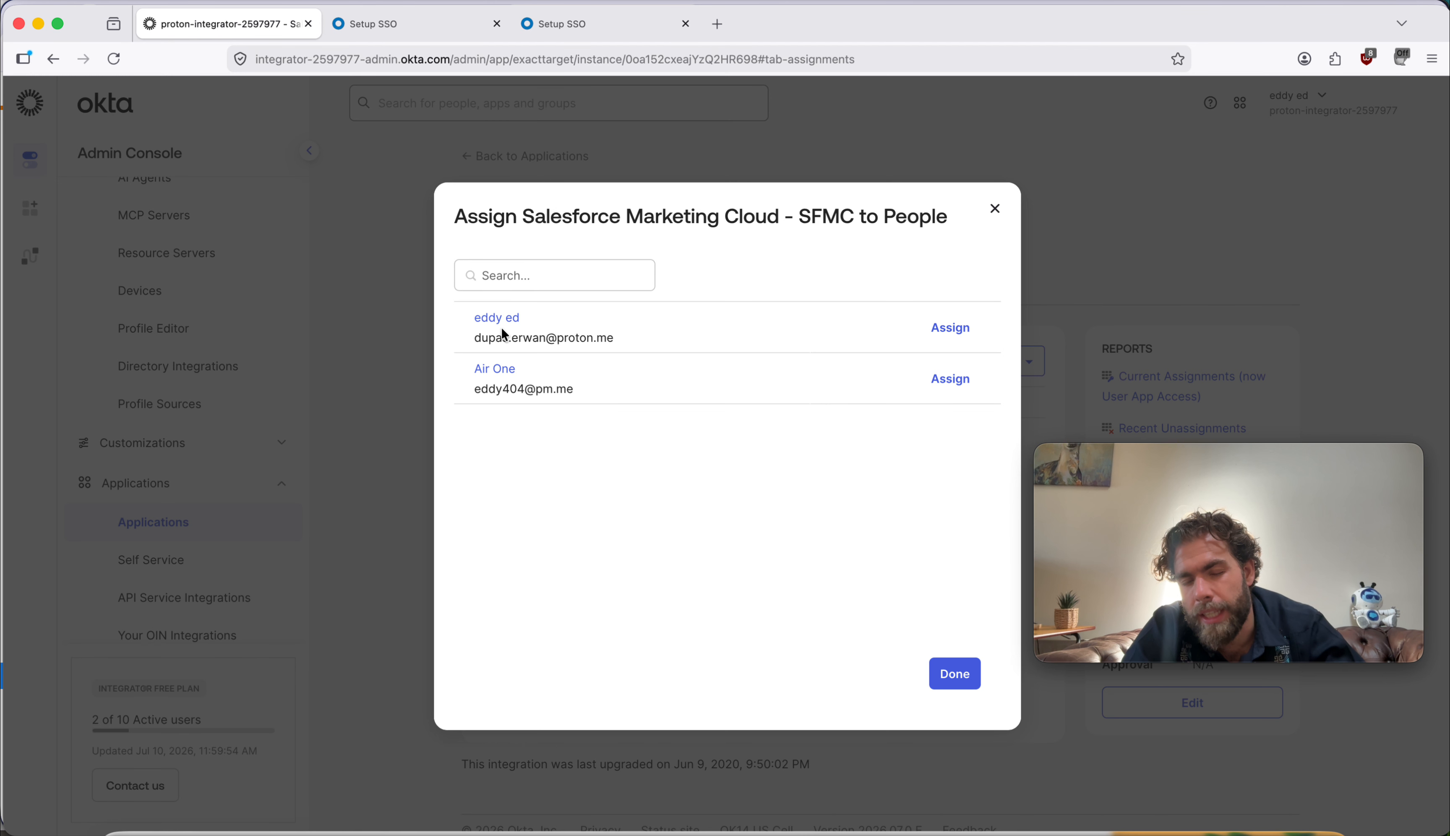
click(967, 330)
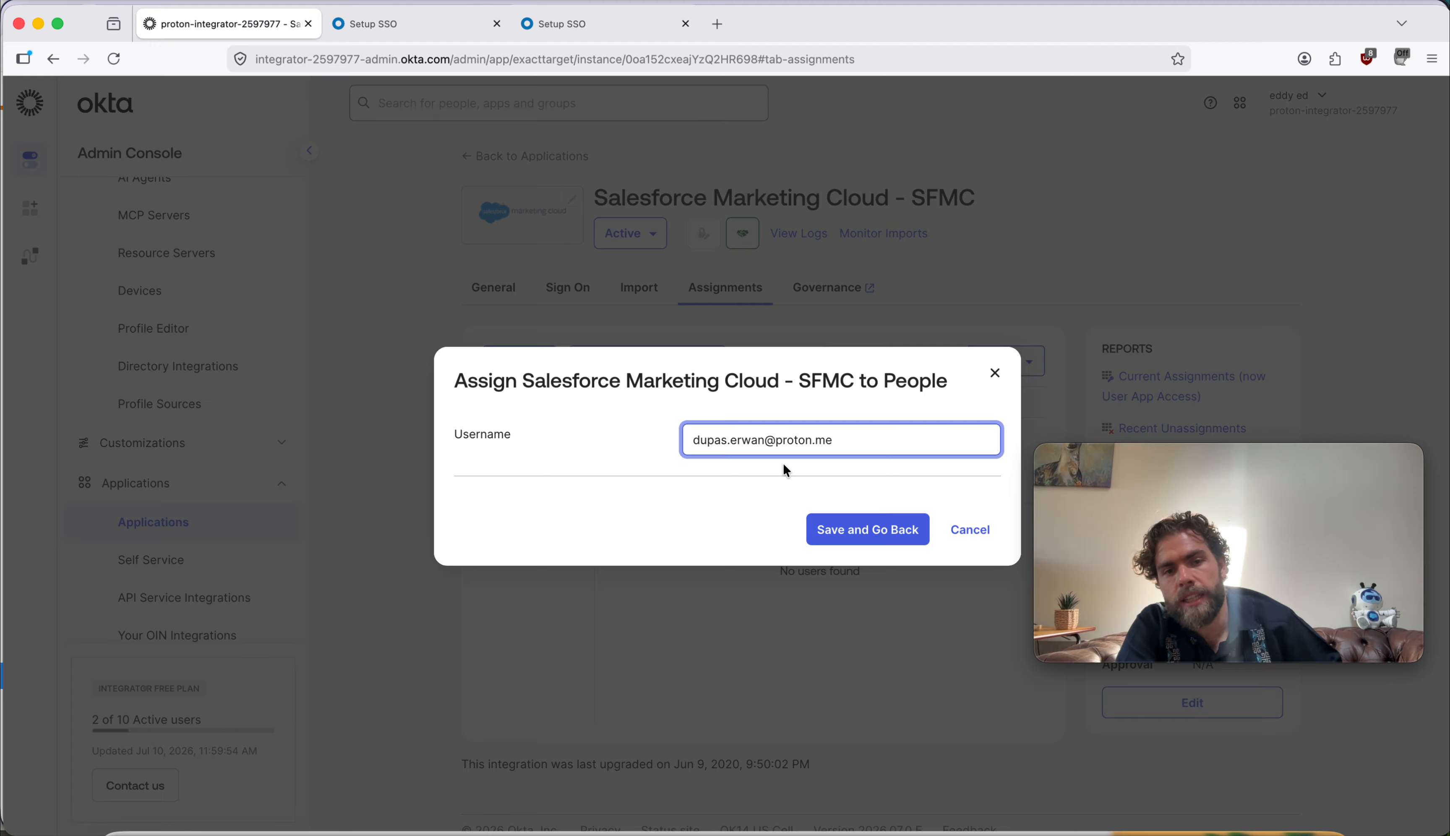
drag(835, 440, 568, 441)
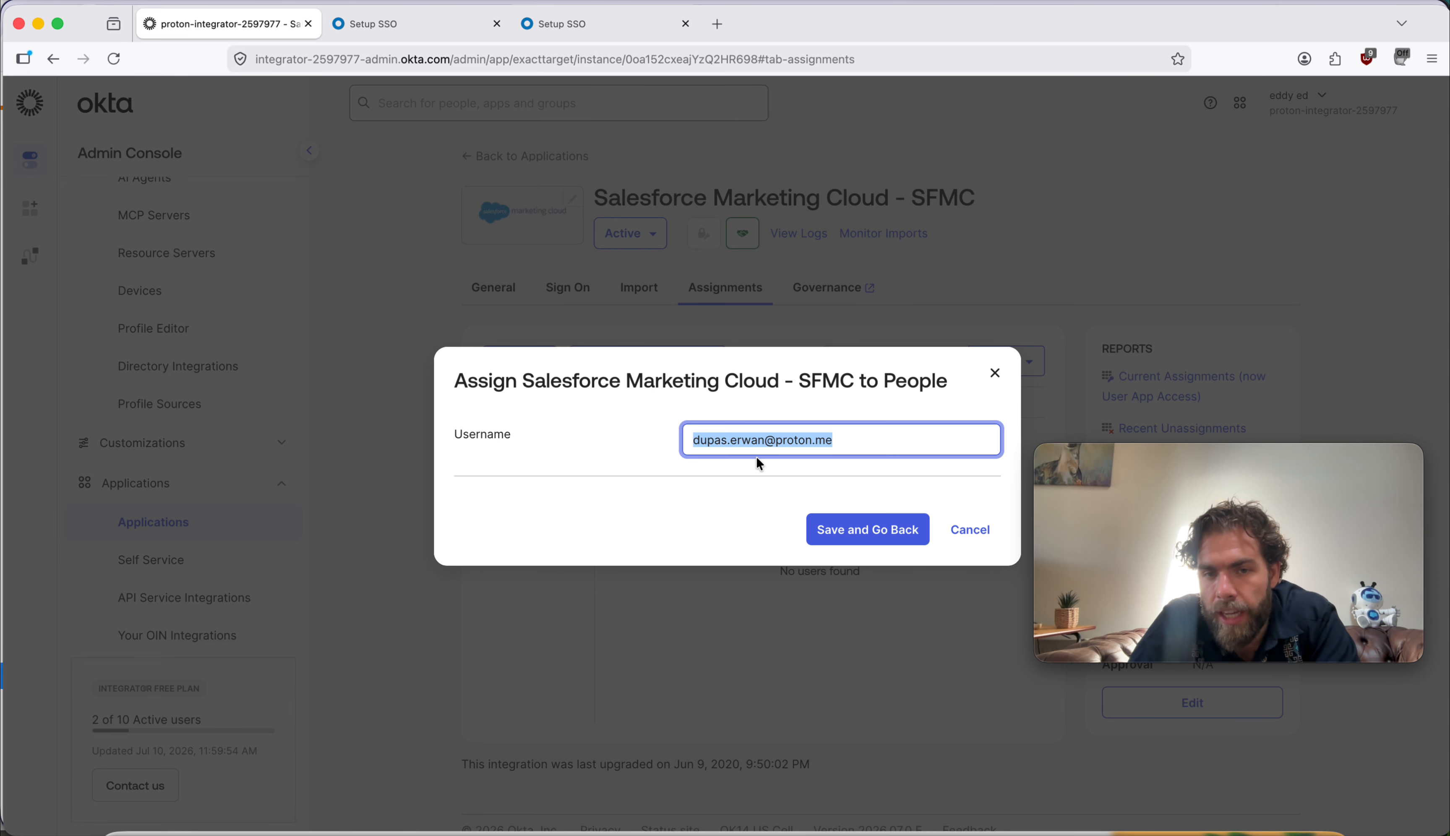
click(855, 524)
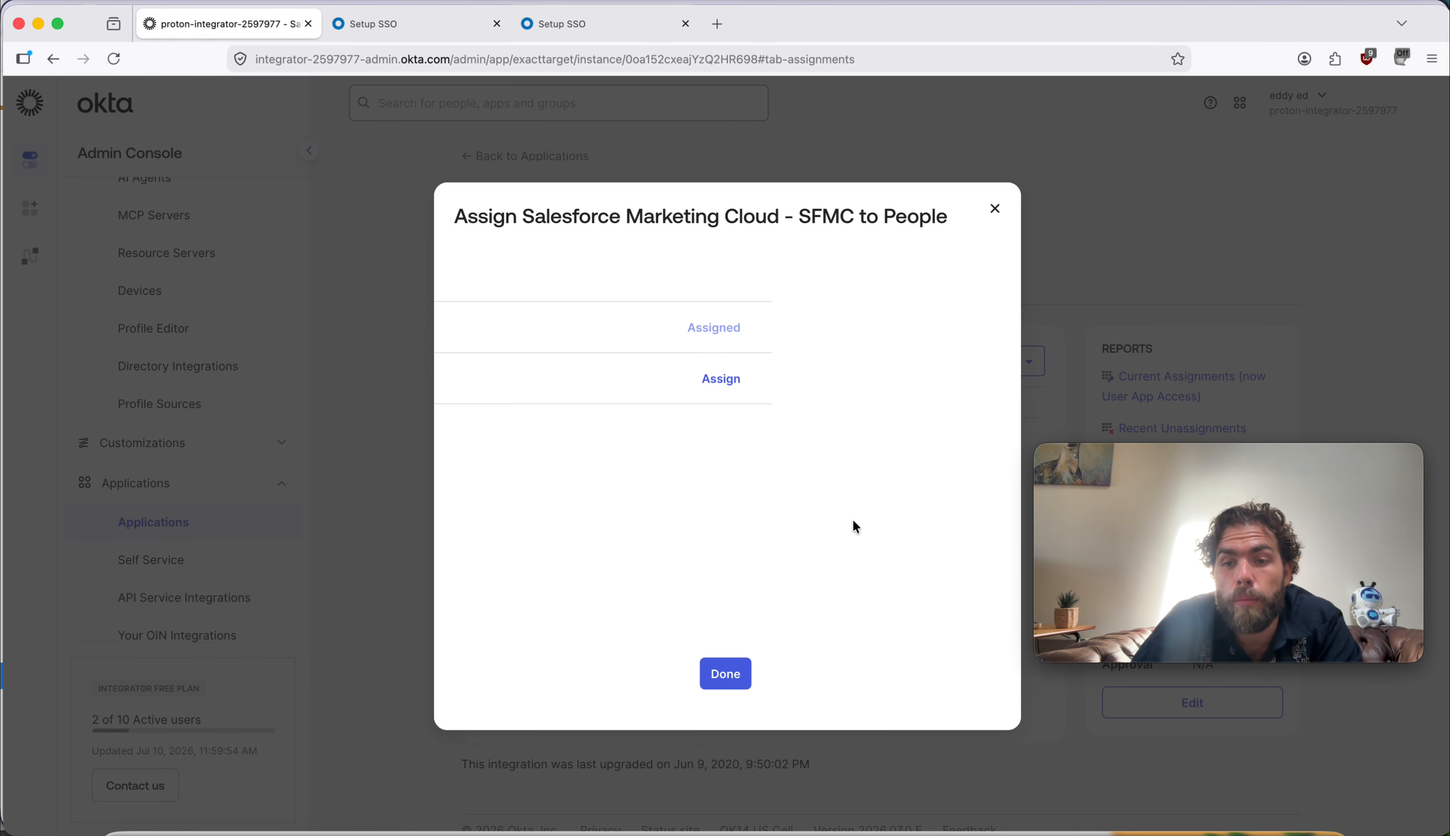
click(952, 676)
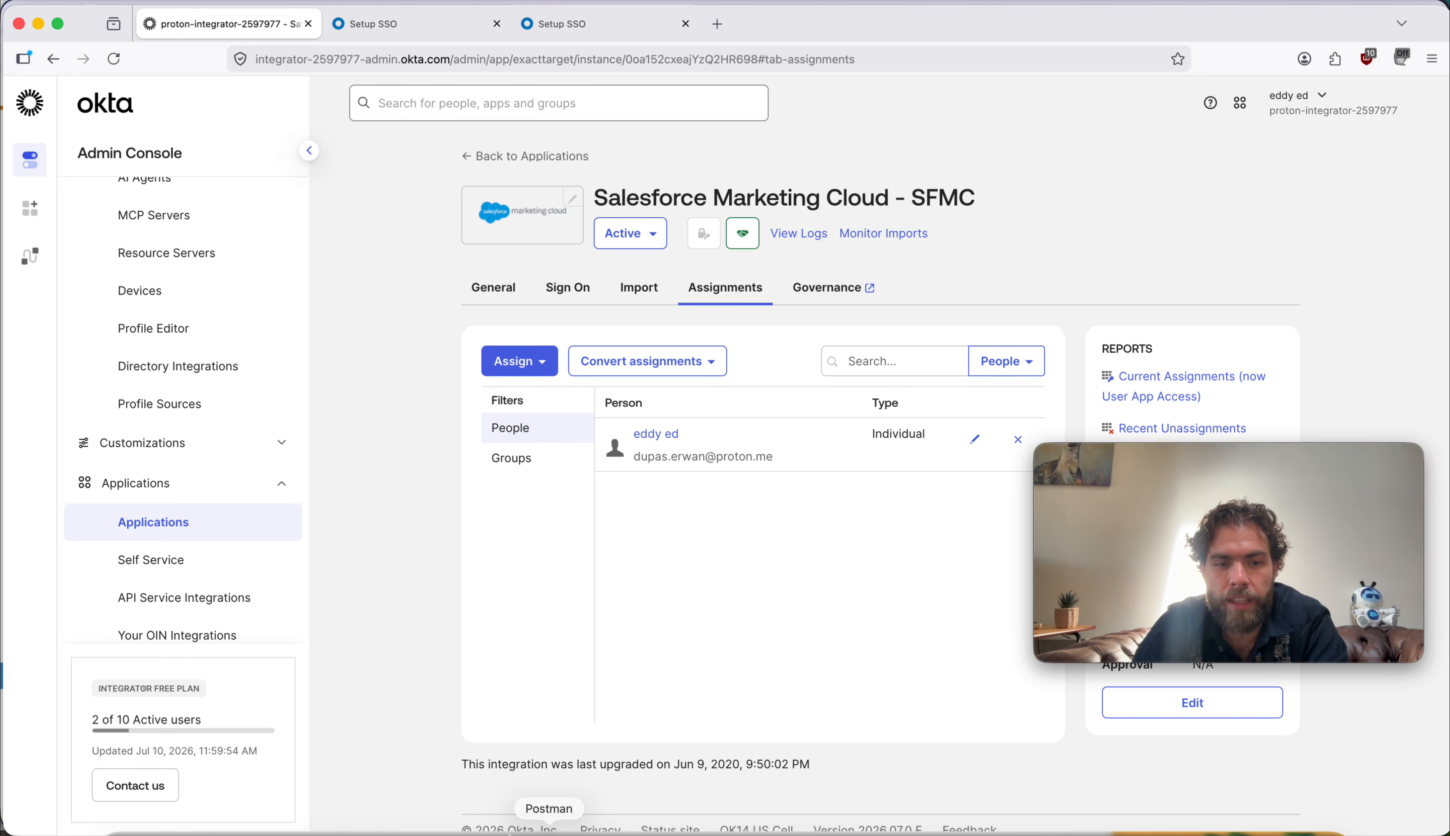
Open the SSO test user's details from the Users list in Marketing Cloud Setup.
click(430, 834)
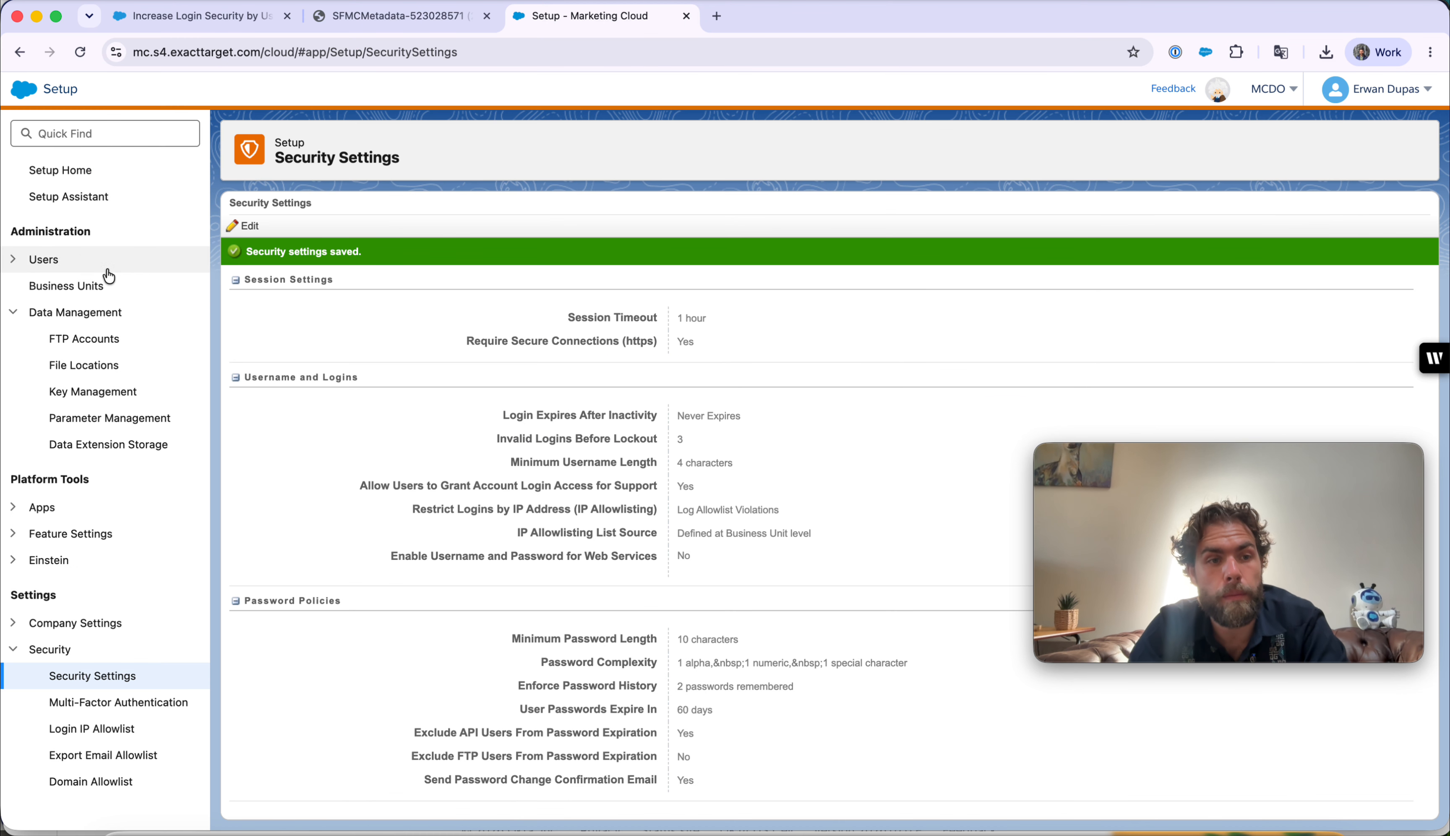
click(16, 260)
click(64, 315)
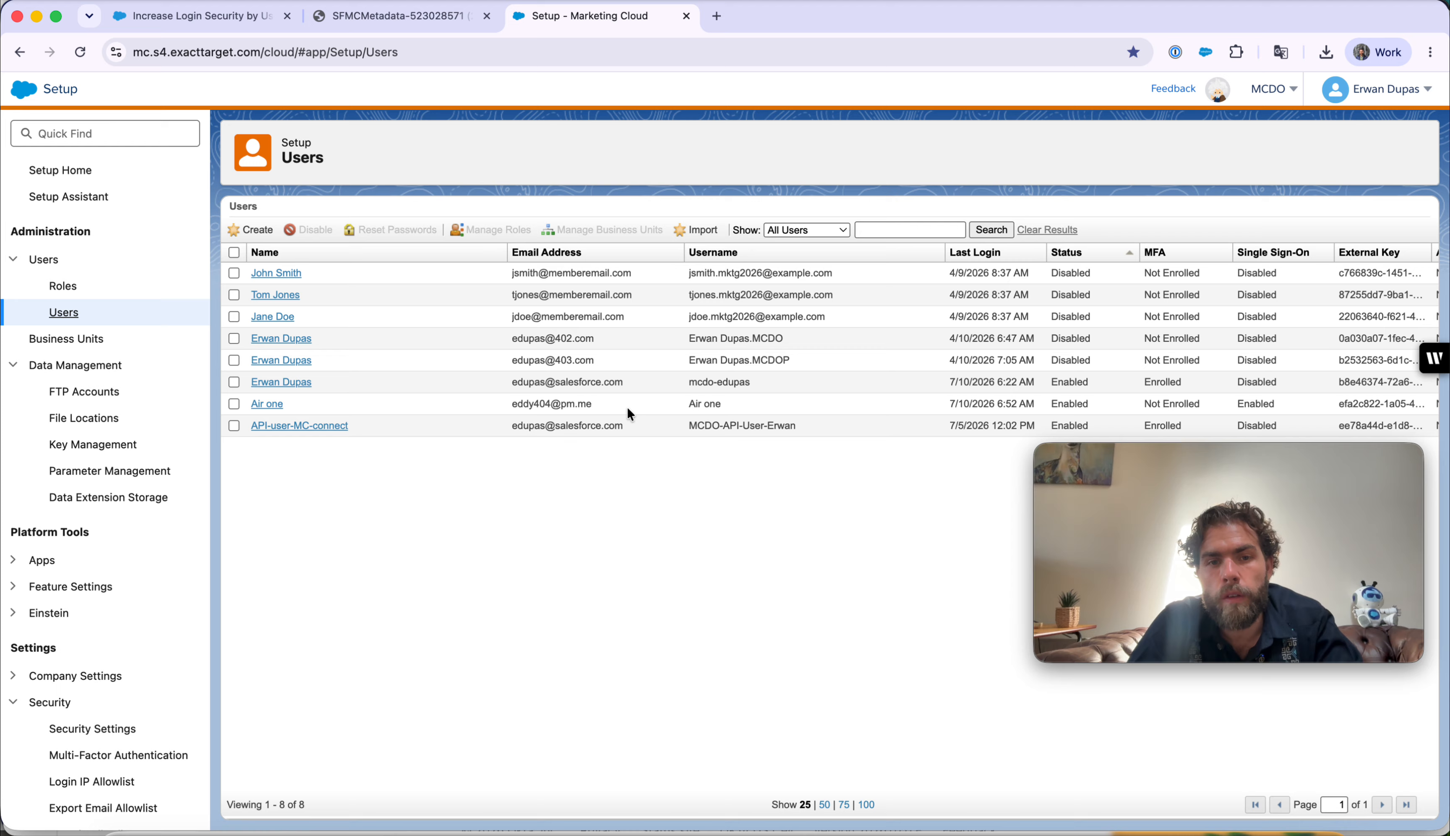
drag(593, 403, 500, 407)
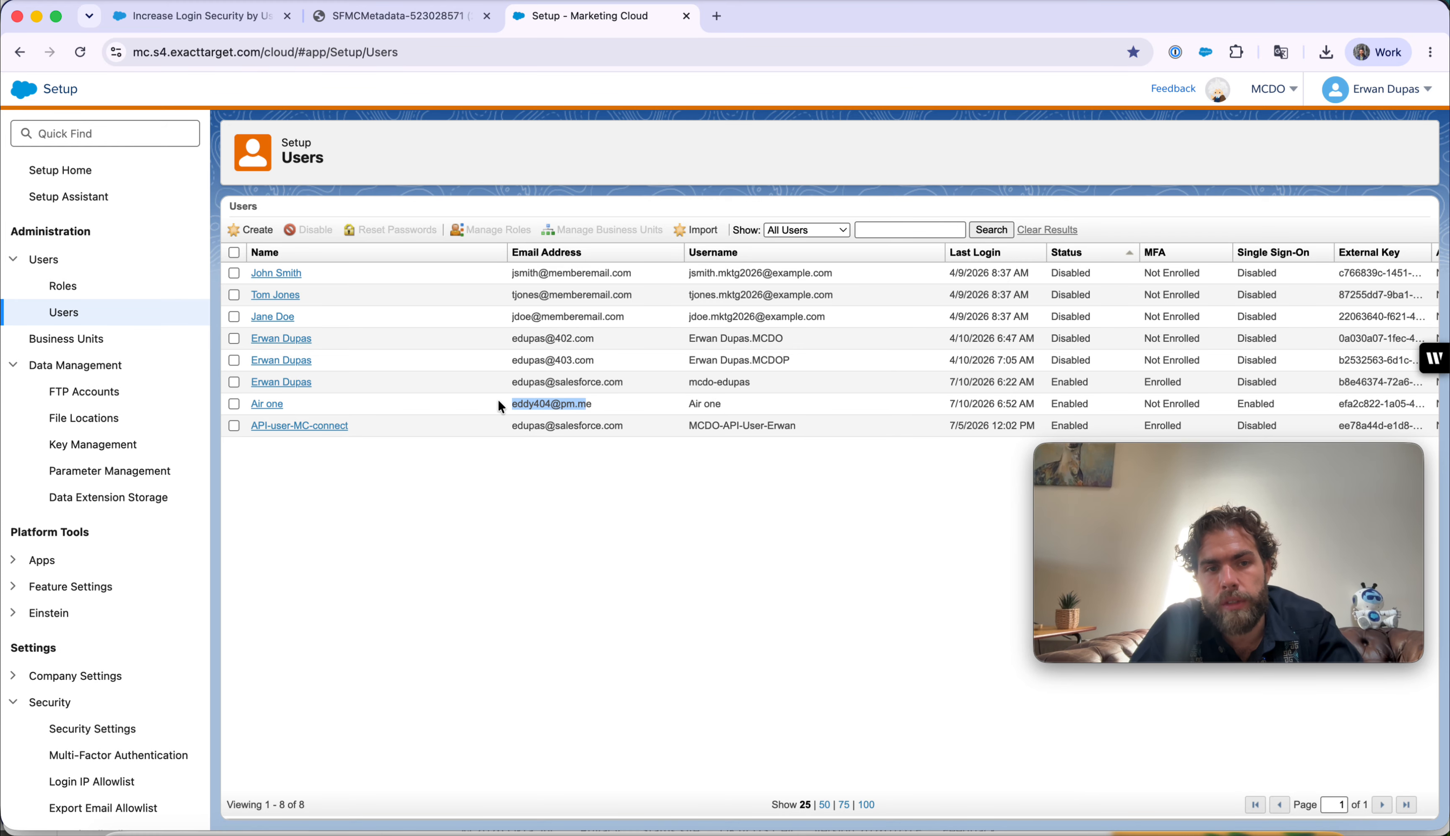
click(273, 408)
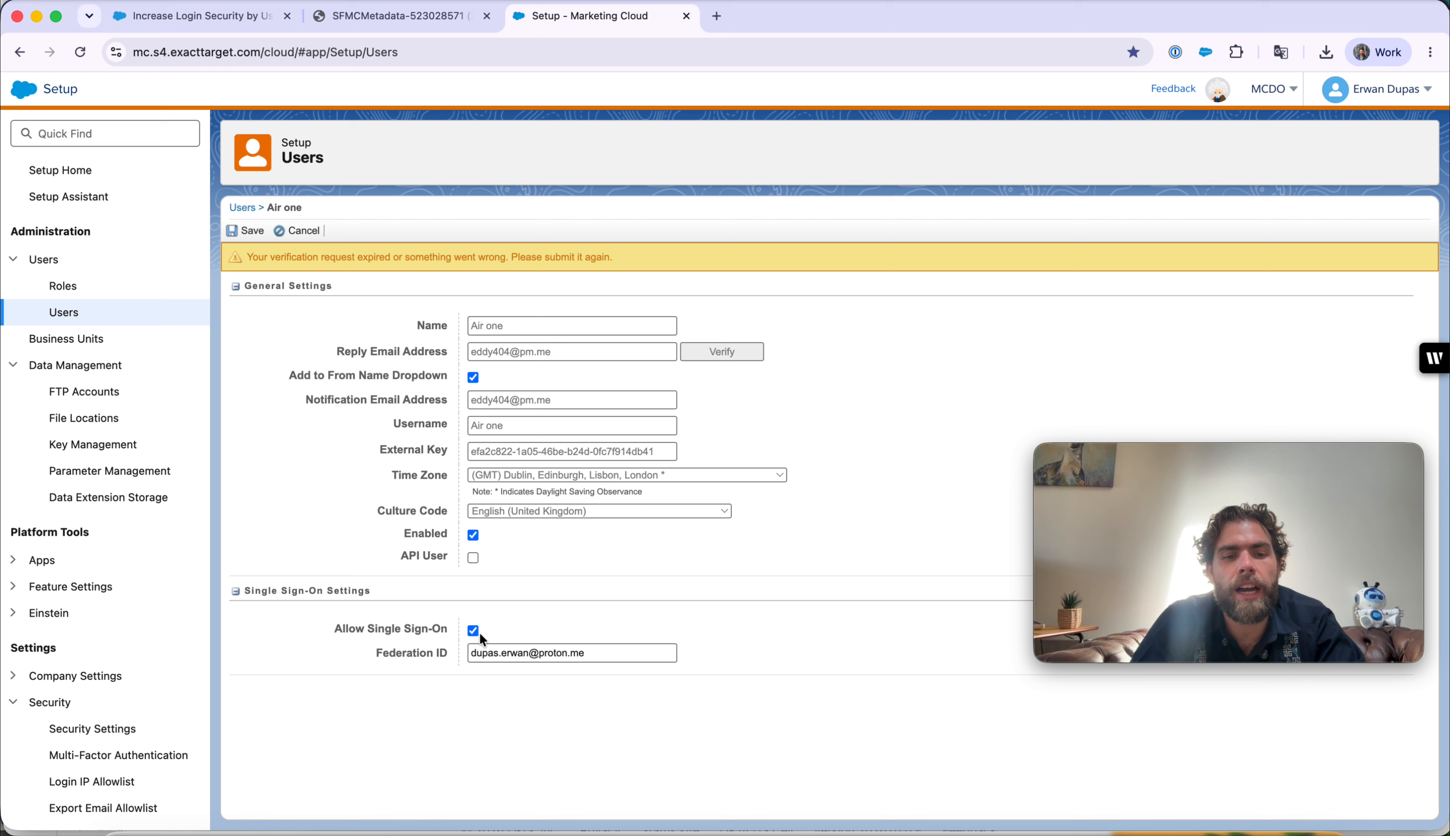
Allow Single Sign-On for the user, confirm the Federation ID matches, and save.
click(475, 630)
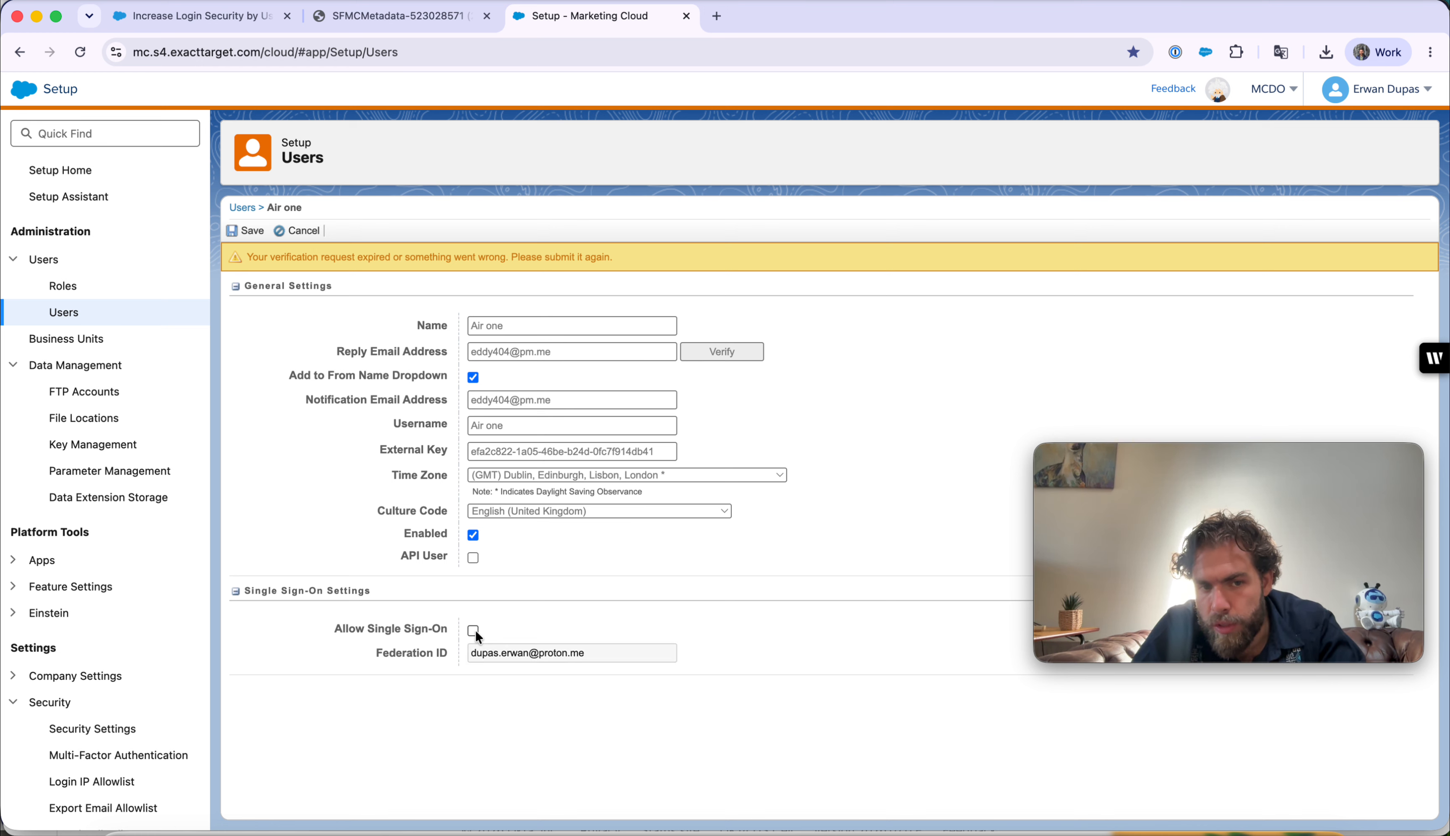
click(475, 630)
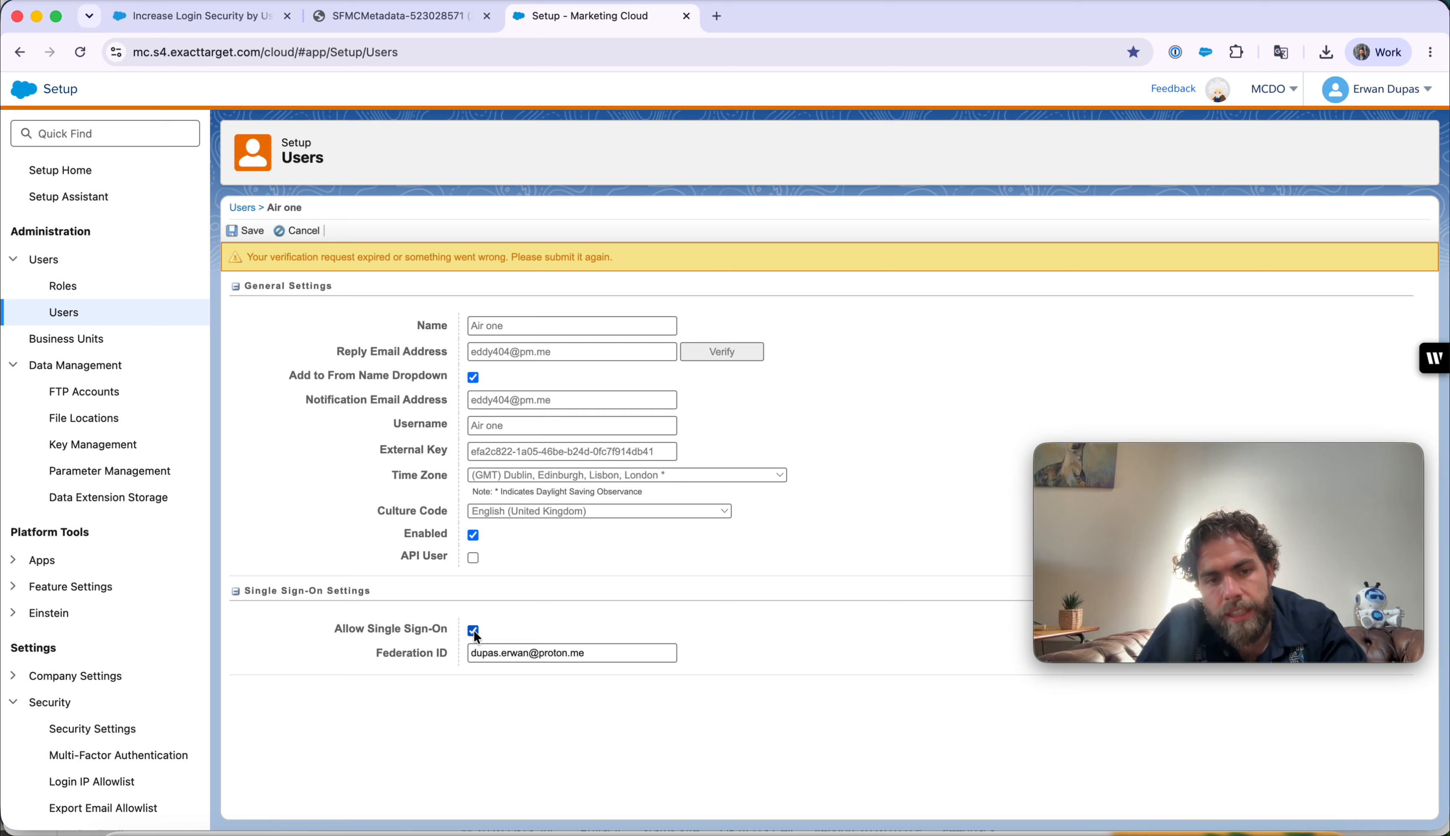
click(635, 657)
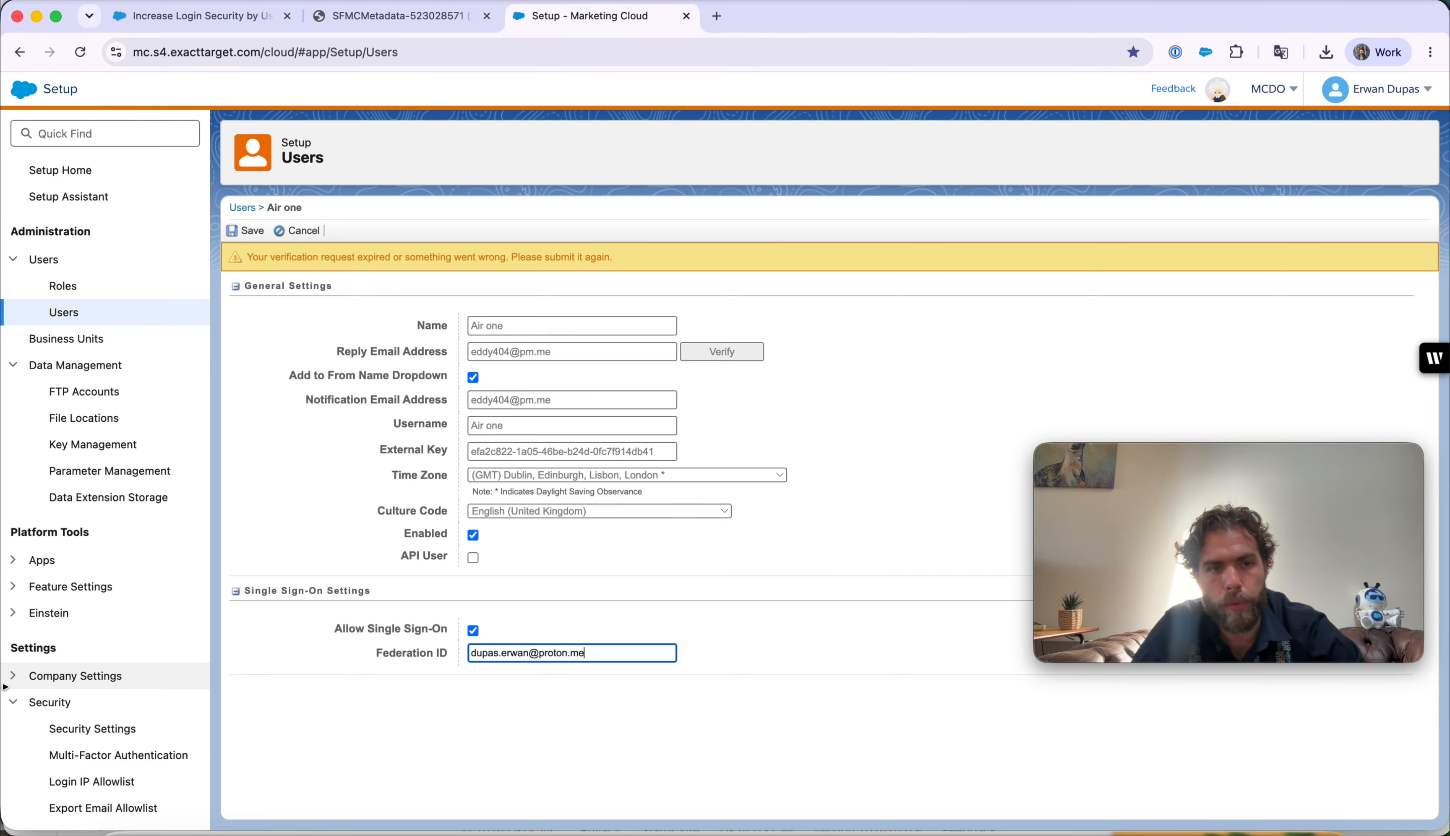
click(237, 231)
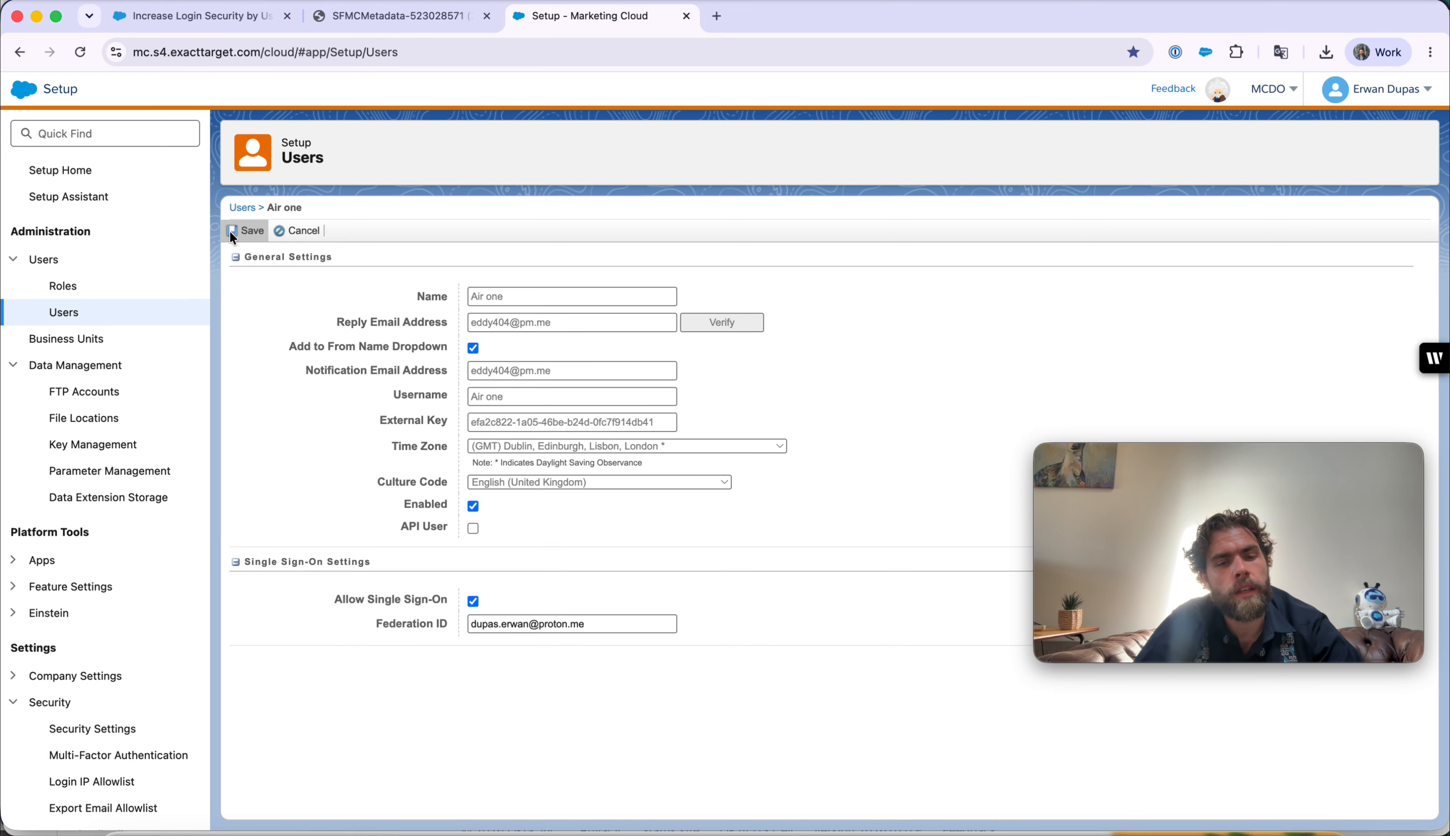
click(232, 236)
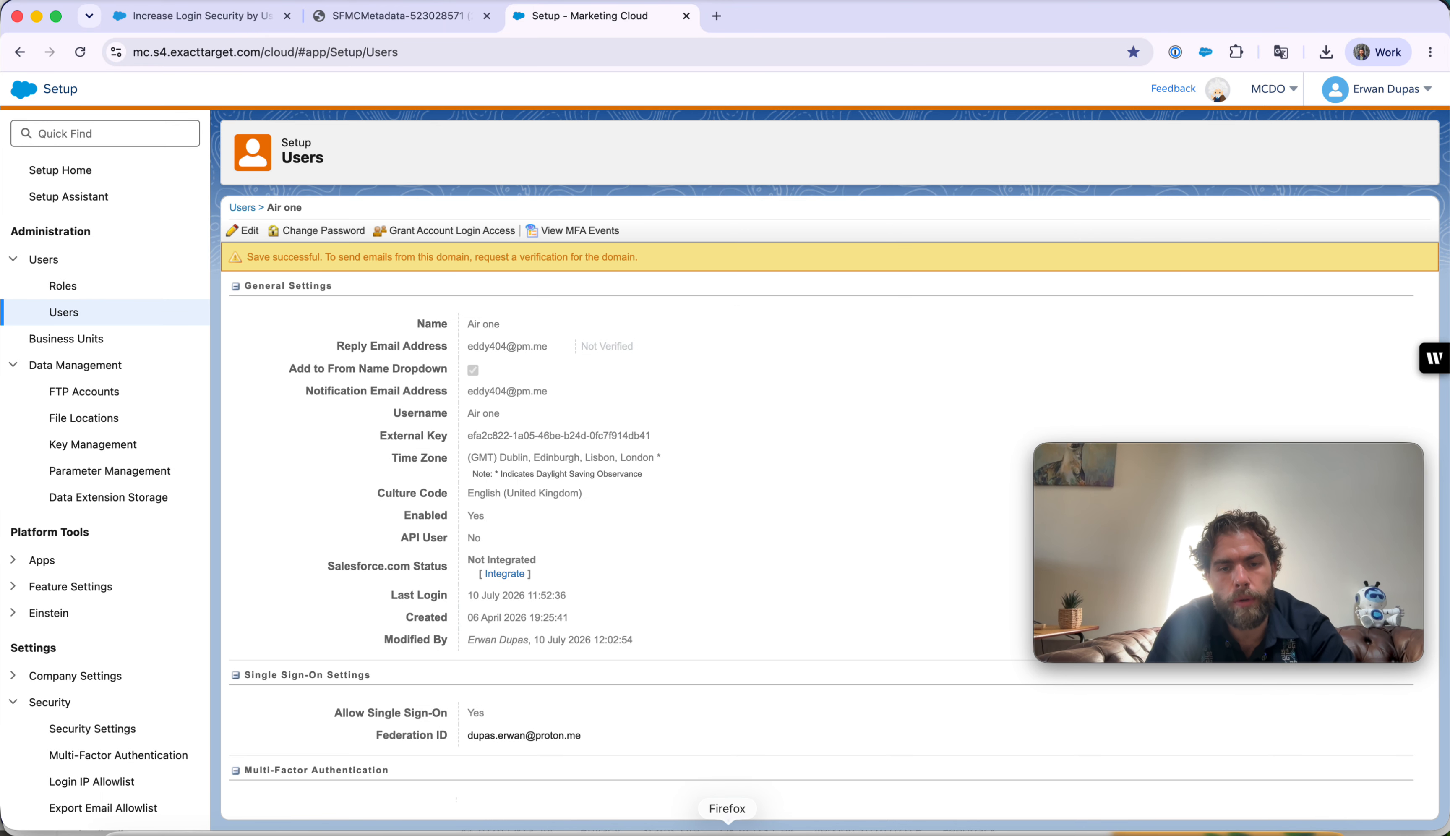
click(727, 831)
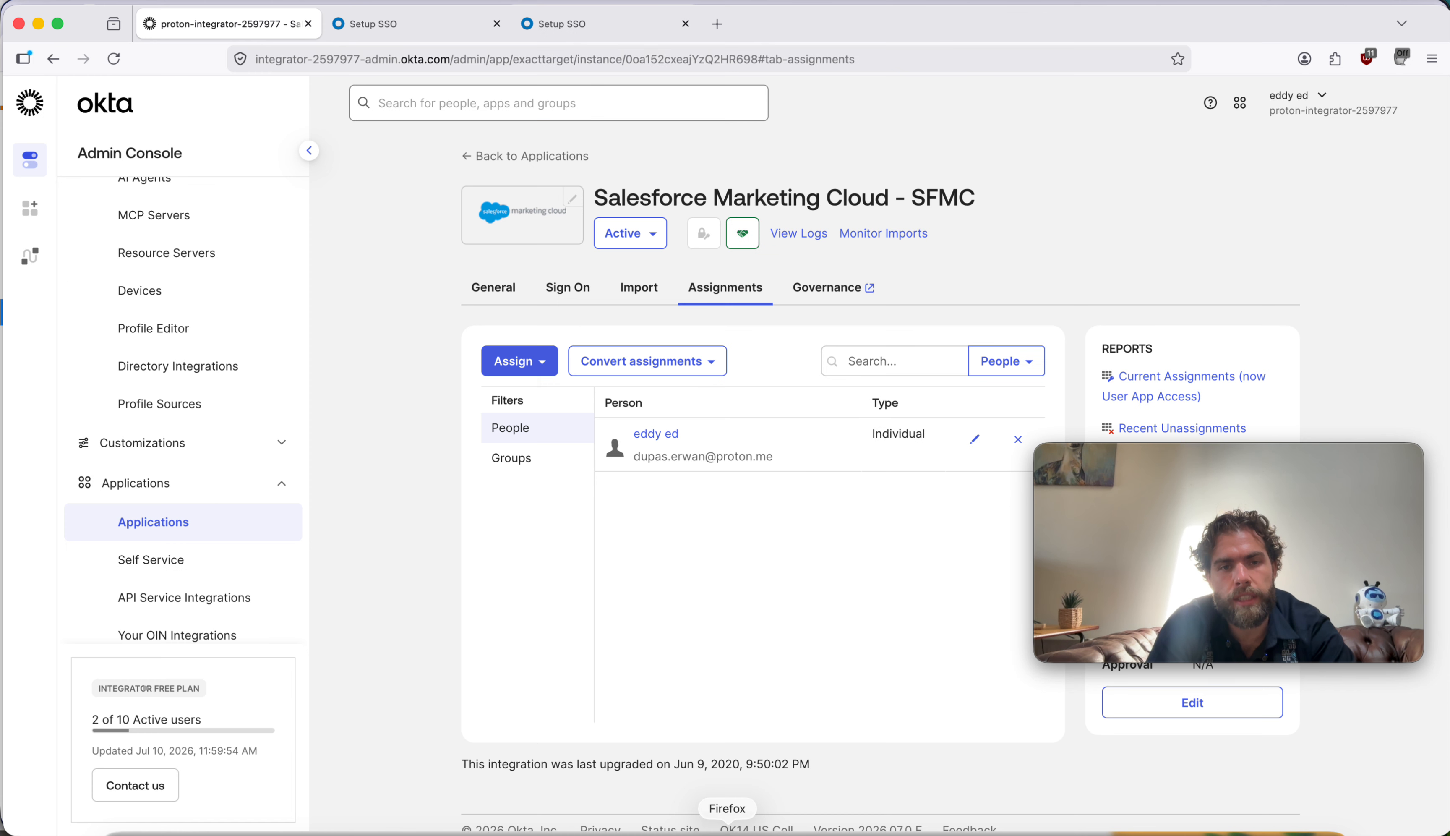
Copy the App Embed Link URL from the SFMC app's General settings.
click(482, 298)
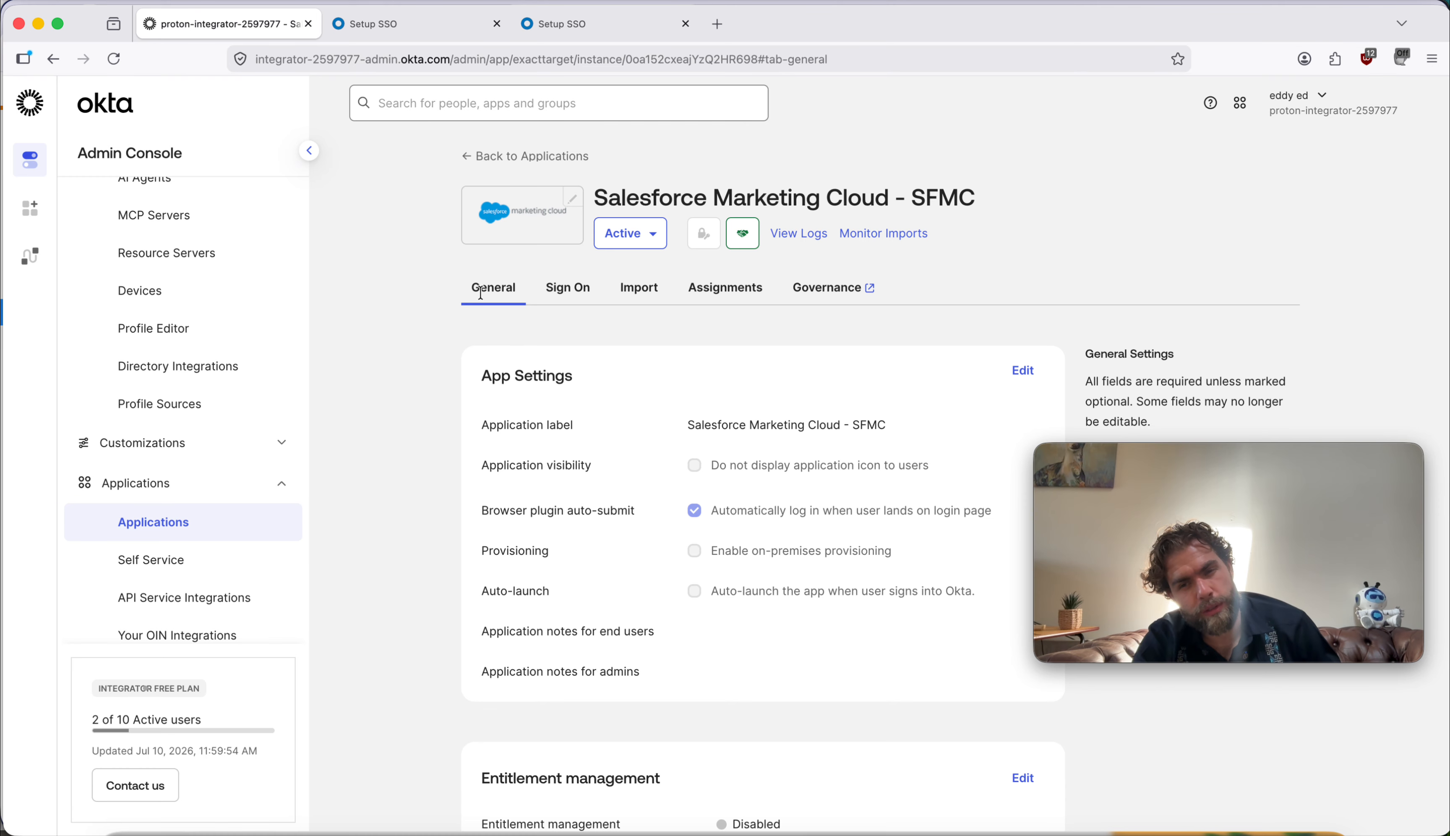
scroll(920, 510, down, 5)
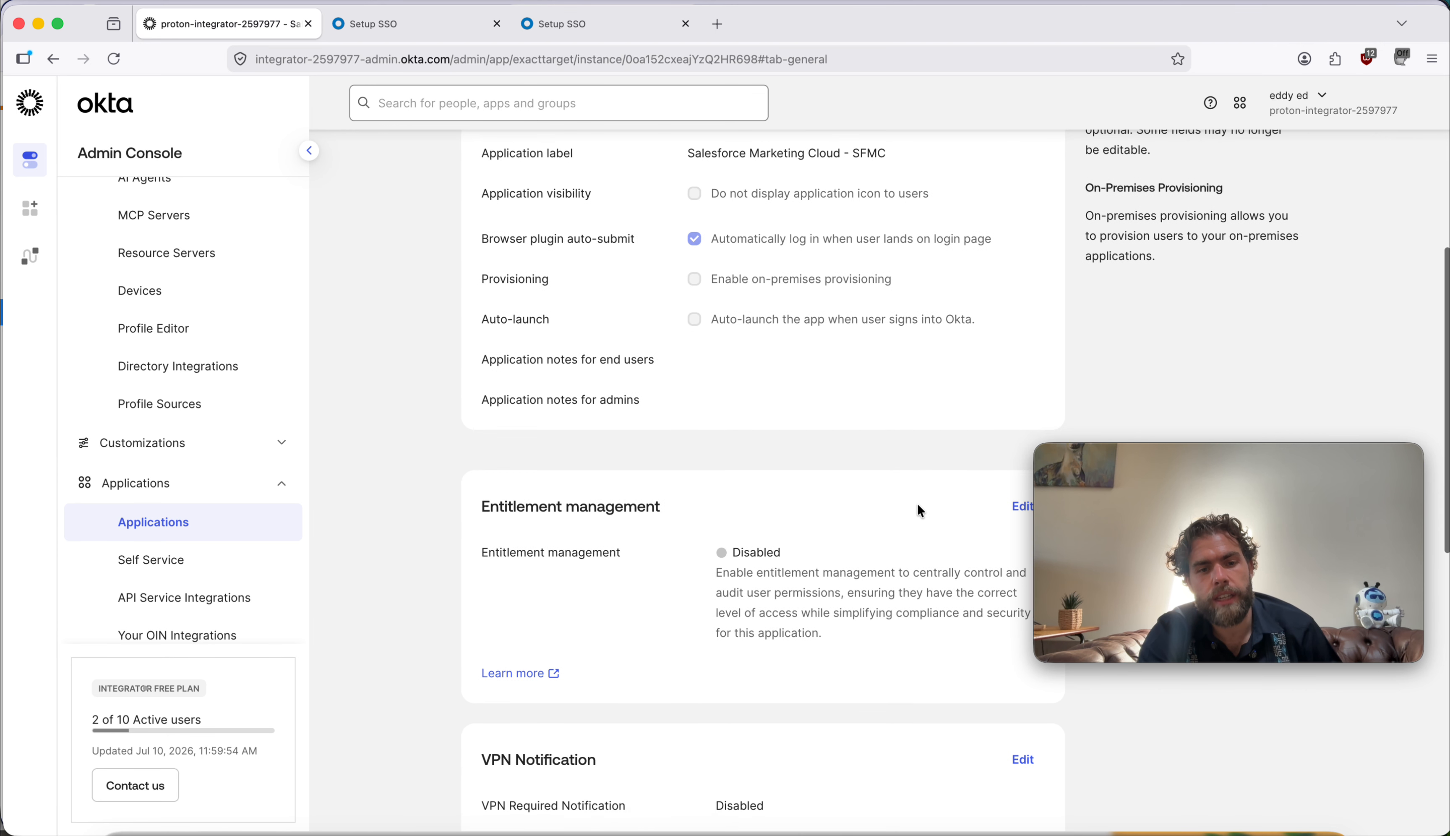
scroll(916, 502, up, 5)
scroll(571, 344, down, 6)
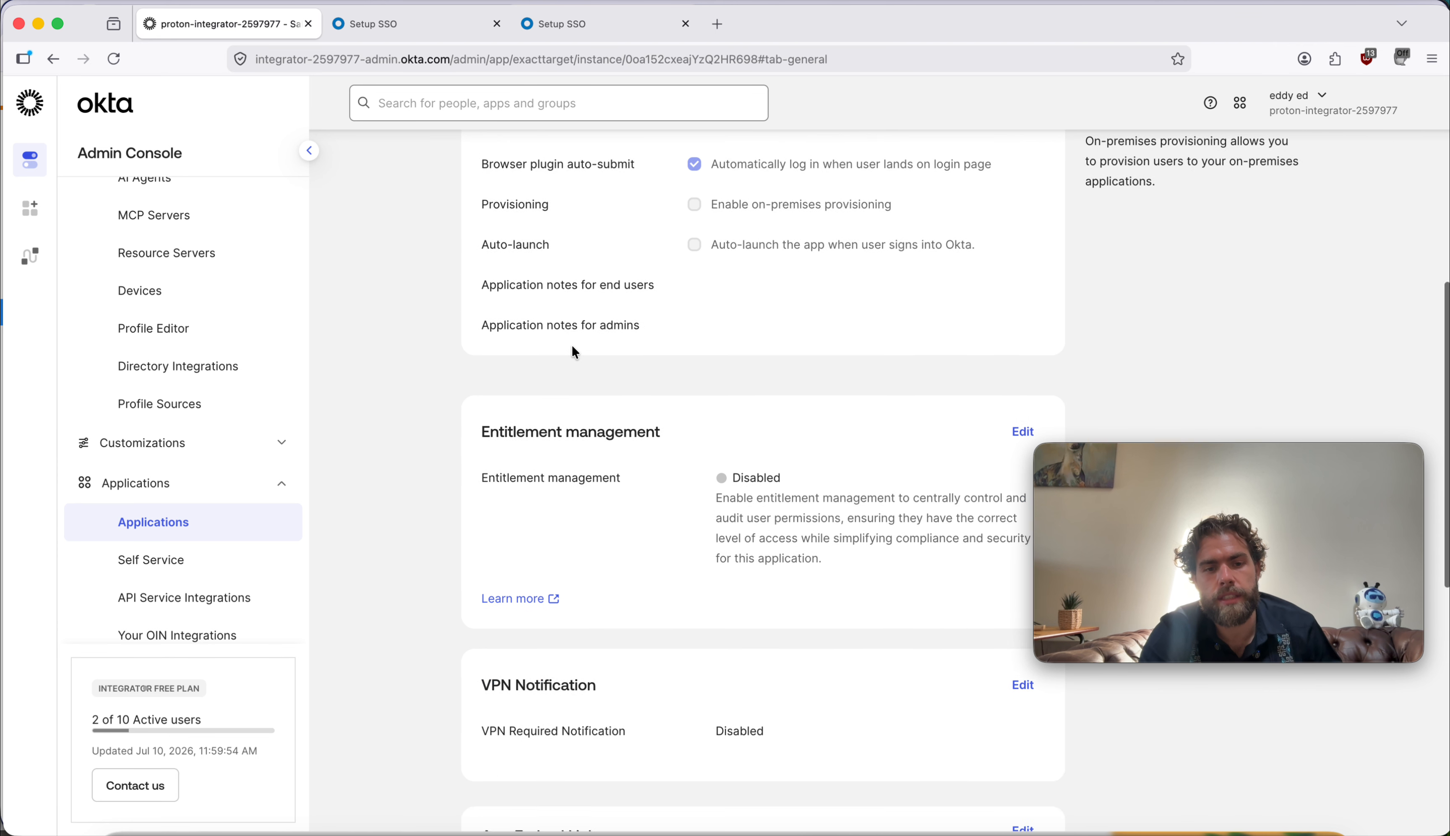
scroll(574, 351, down, 10)
click(965, 428)
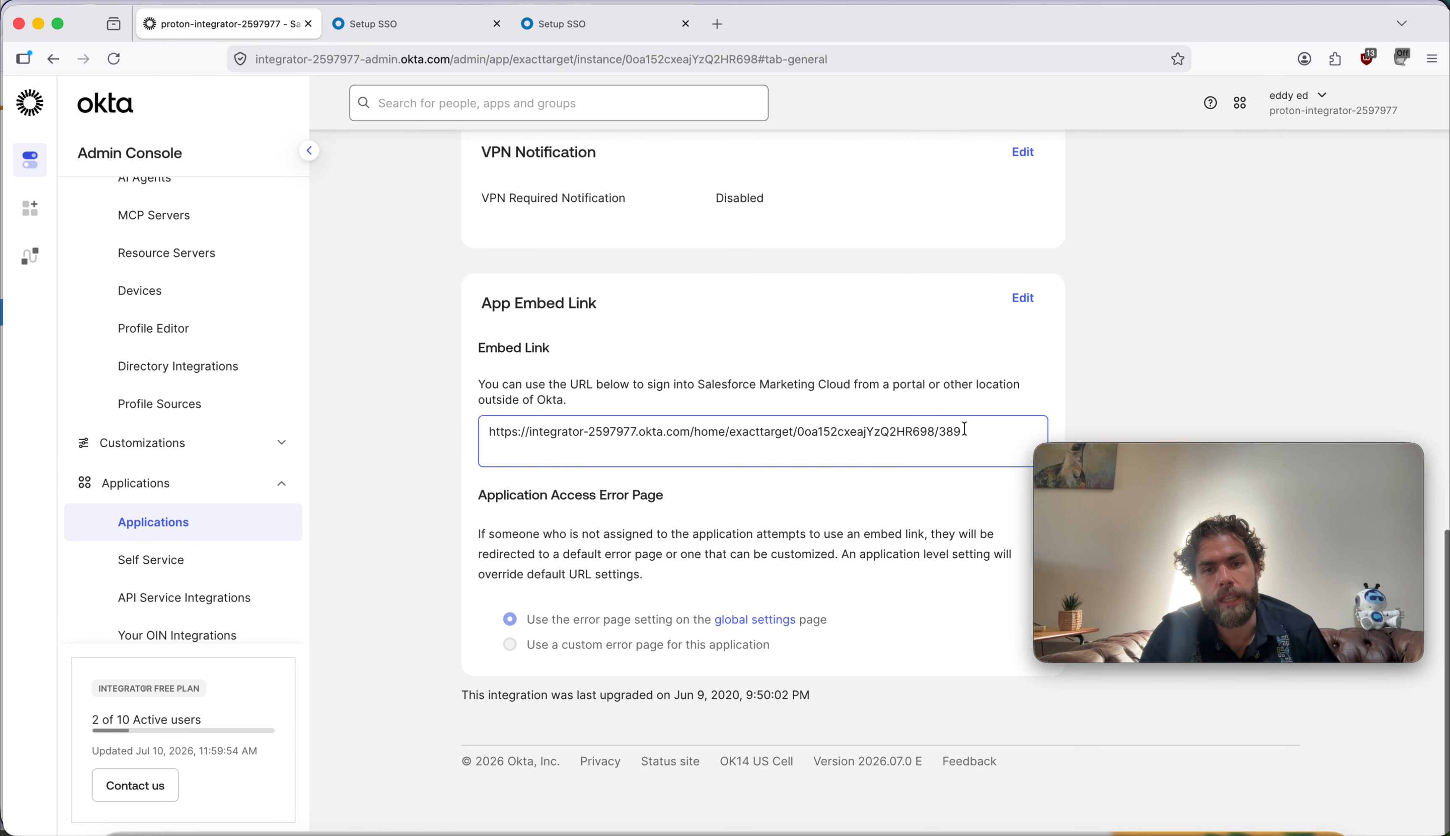
drag(964, 429, 437, 423)
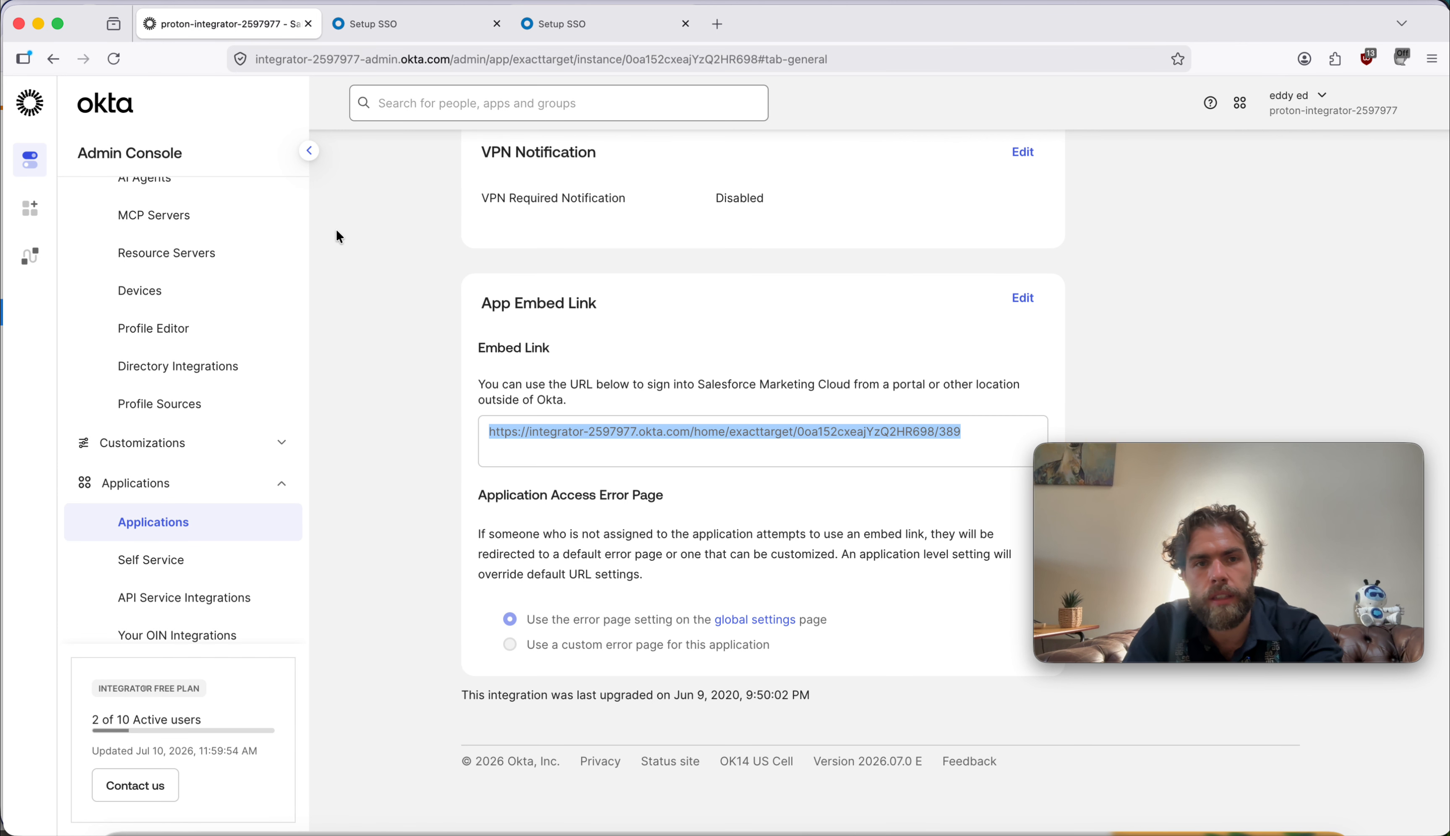
key(super+c)
Load the copied embed link in the other browser tab to start SSO sign-in.
click(400, 25)
click(398, 54)
key(super+v)
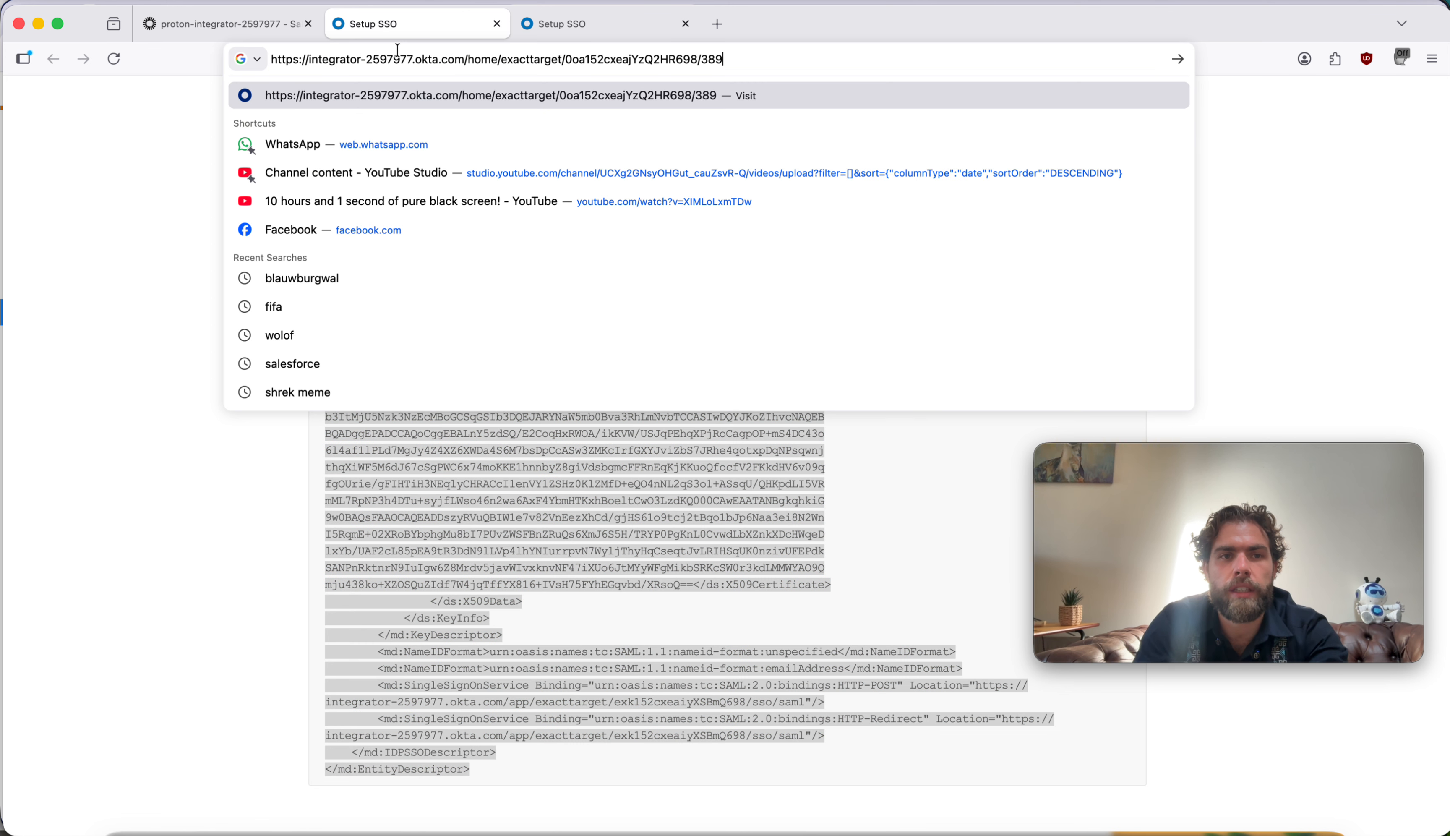
key(Return)
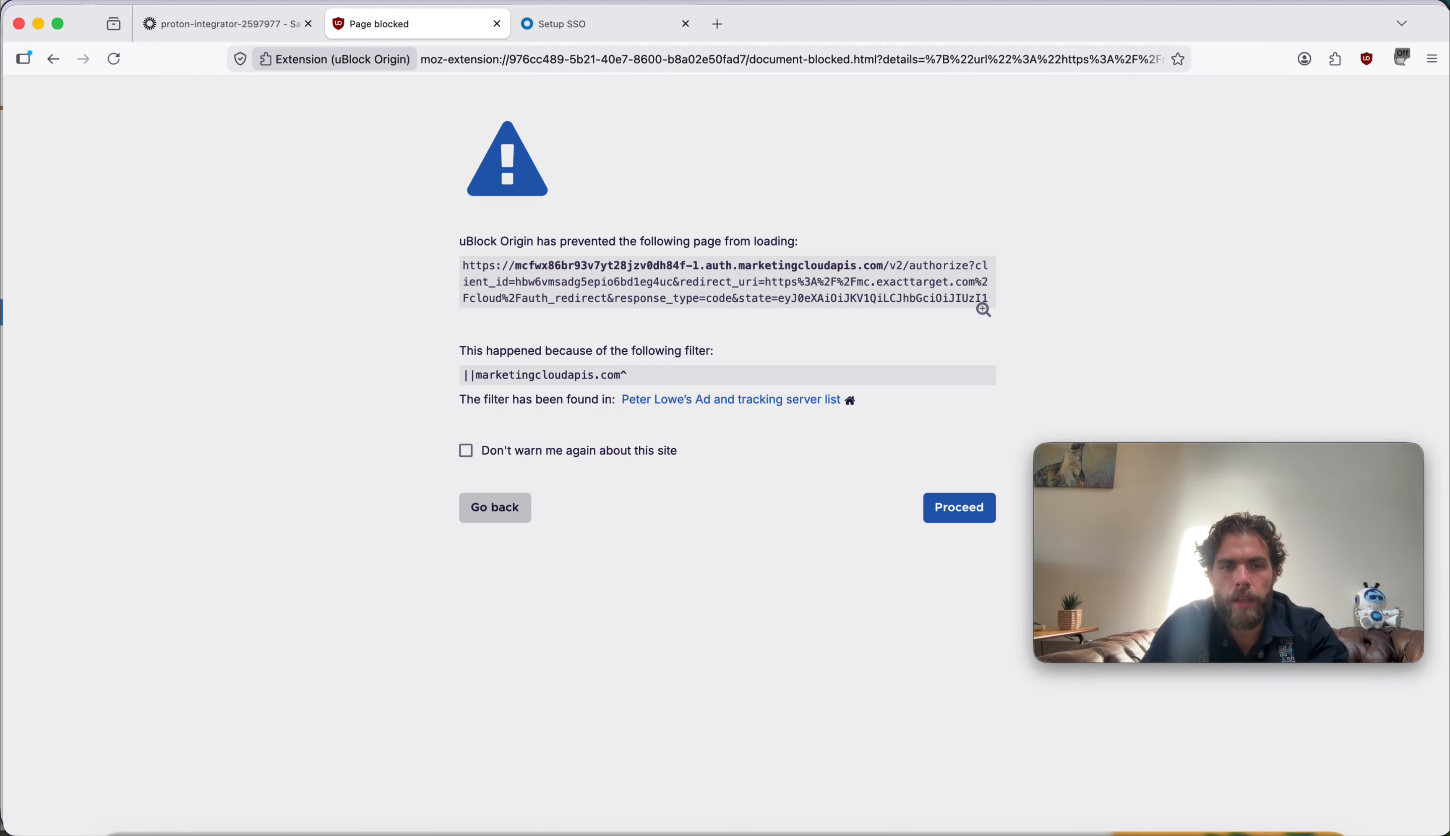
Proceed past the uBlock Origin block, then open Setup > Users > Users in Marketing Cloud.
click(955, 521)
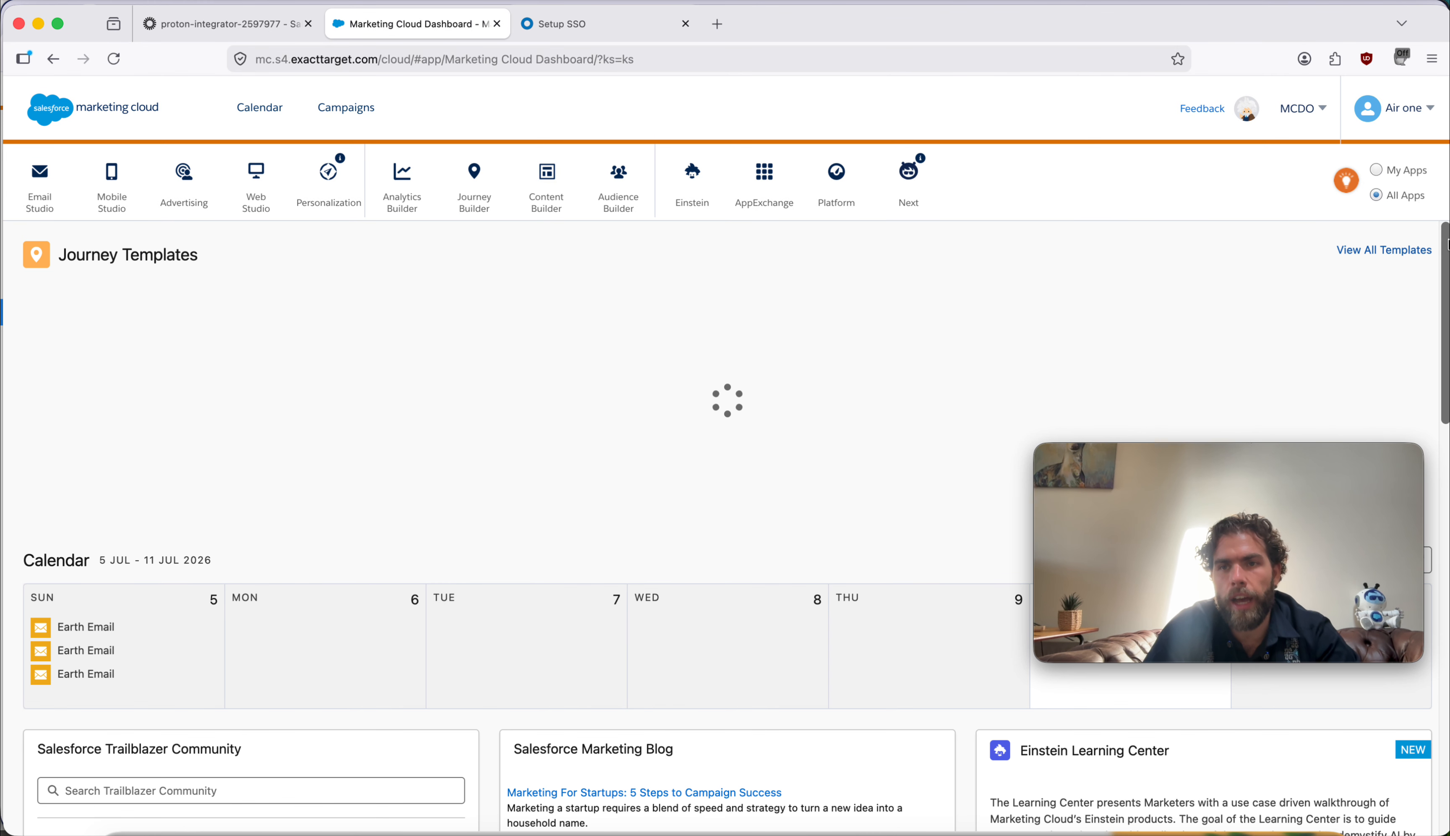
mouse_move(1398, 115)
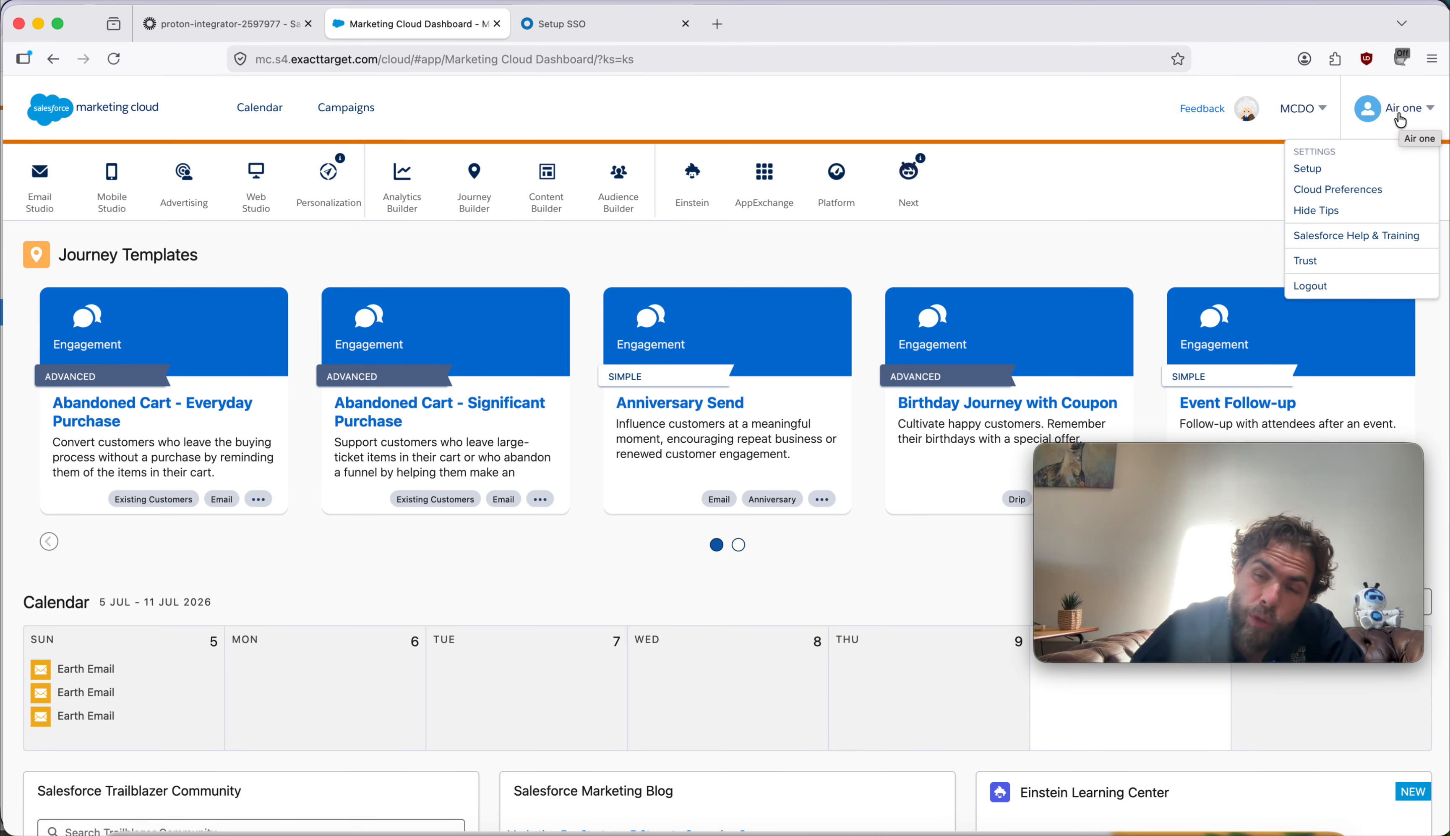
click(1329, 173)
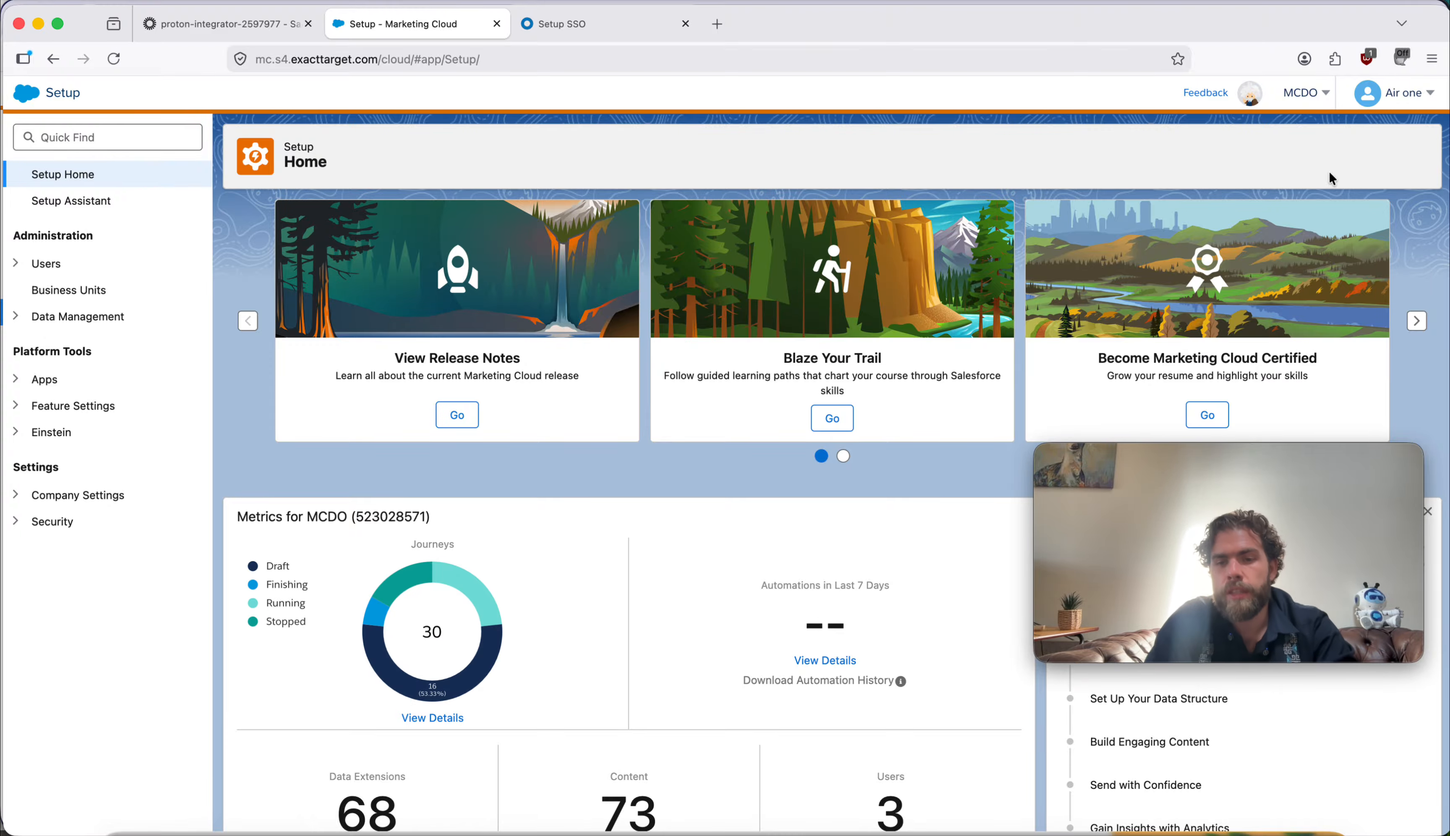
click(26, 275)
click(66, 323)
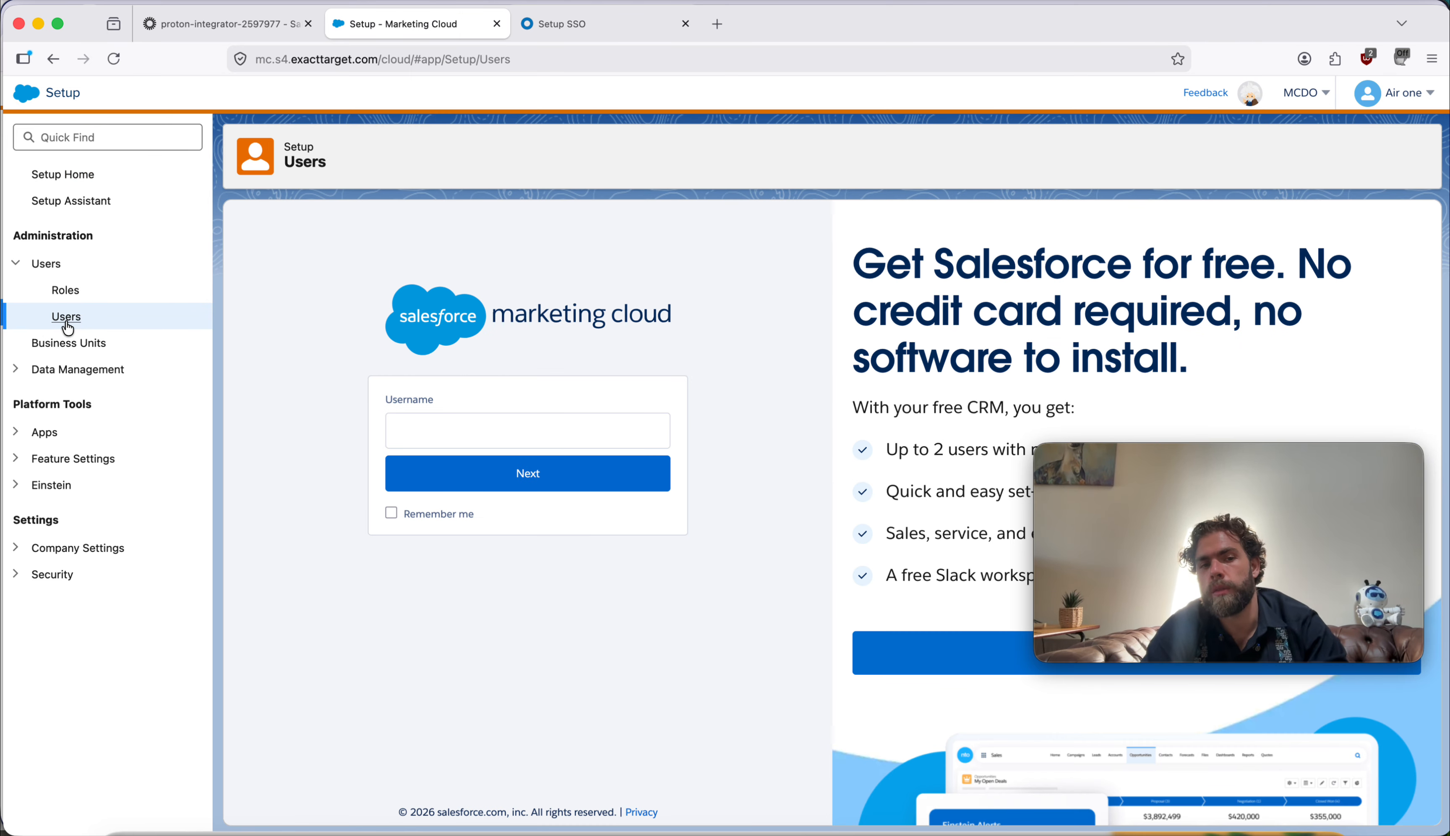
click(214, 35)
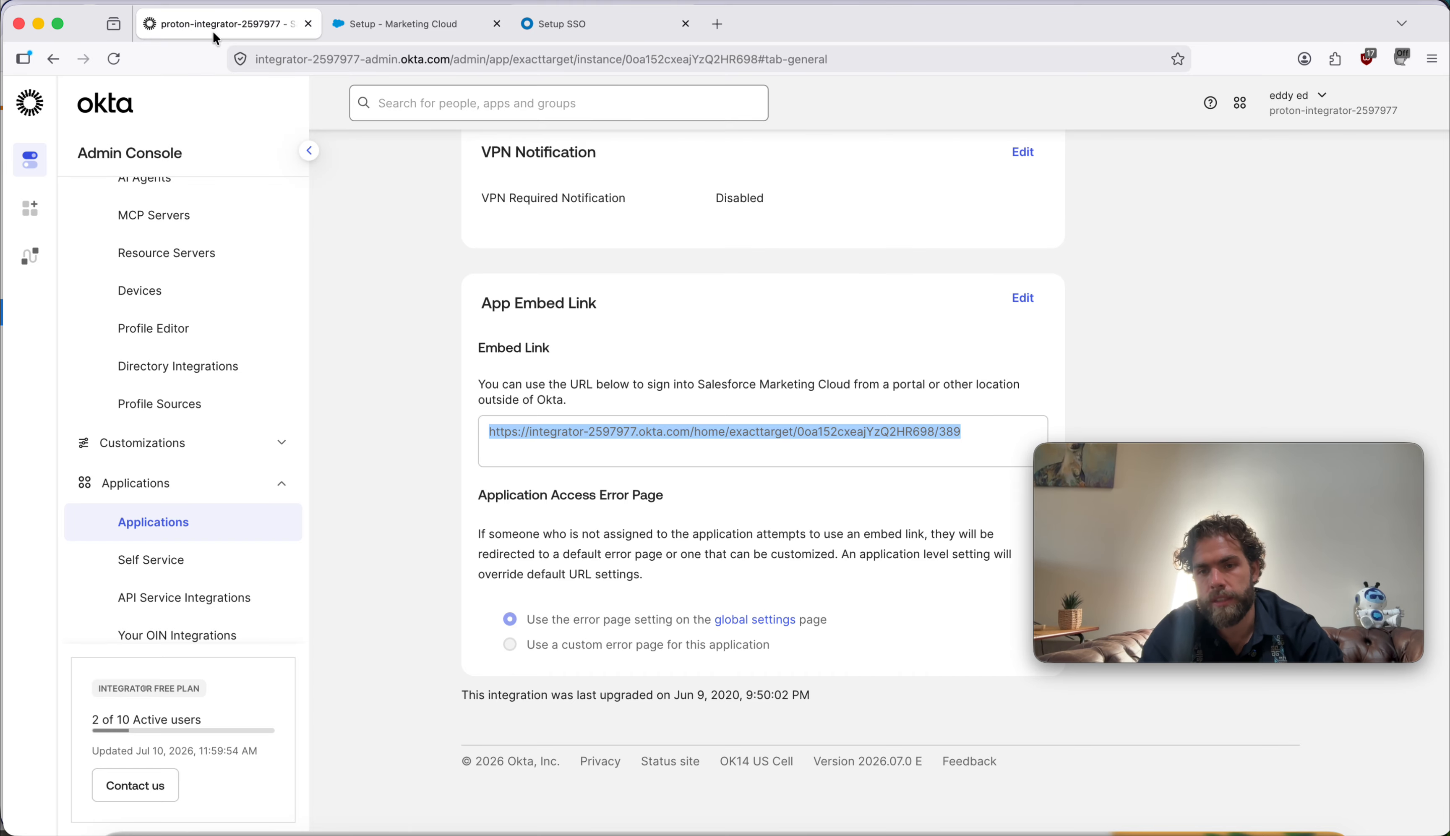